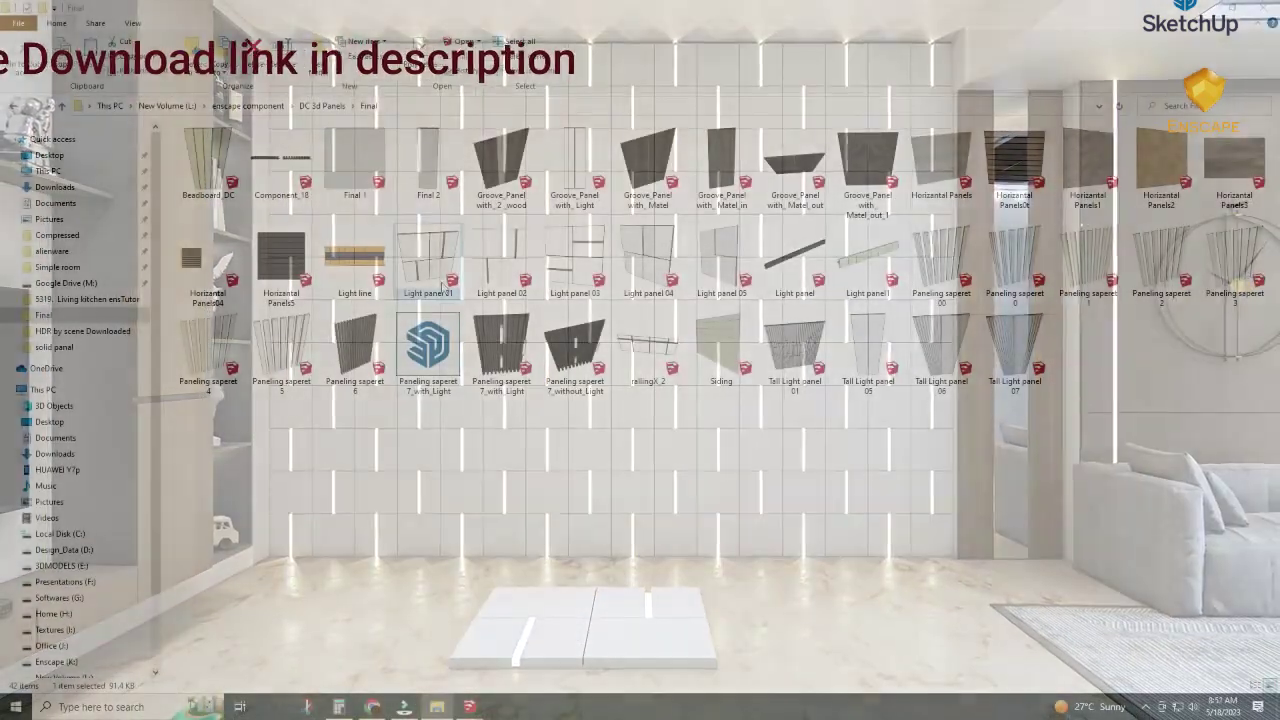
# Drag Light panel 01 from the Final folder over the SketchUp taskbar icon into the room model
pyautogui.moveTo(445, 287); pyautogui.dragTo(480, 532)
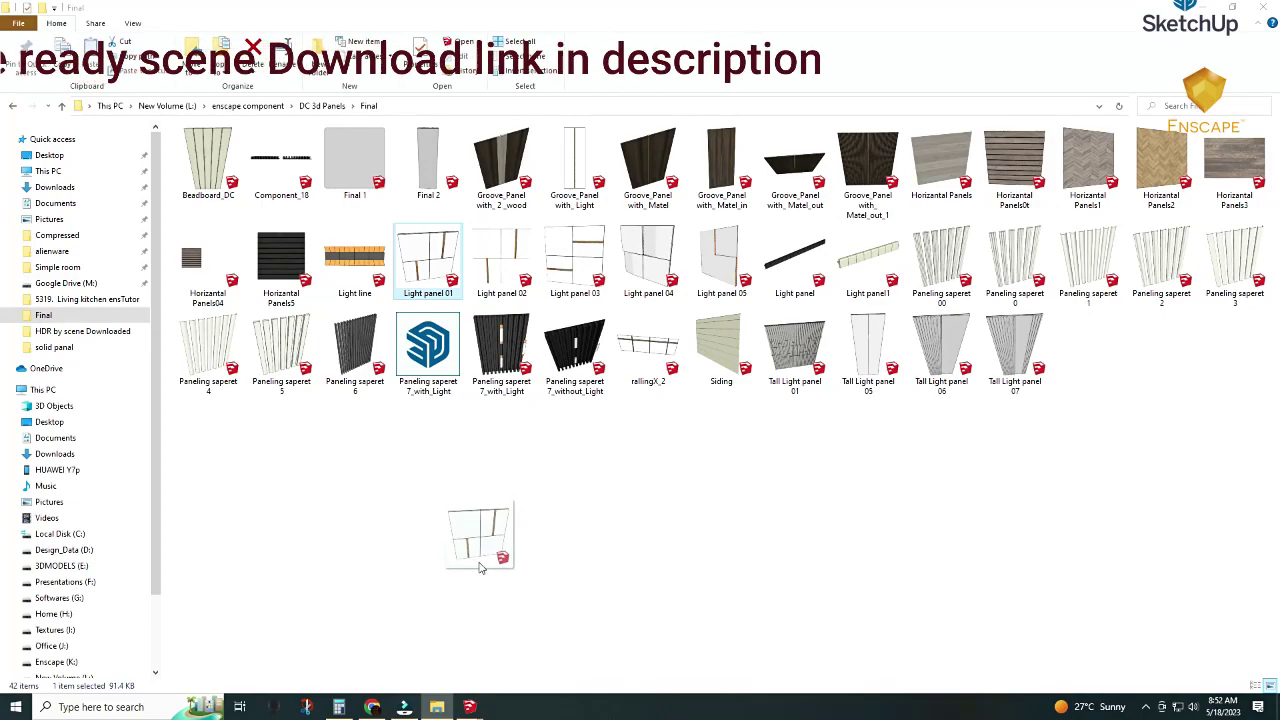
pyautogui.moveTo(474, 683)
pyautogui.mouseDown()
pyautogui.moveTo(433, 673)
pyautogui.moveTo(290, 545)
pyautogui.mouseUp()
pyautogui.moveTo(334, 367); pyautogui.dragTo(79, 295, button='middle')
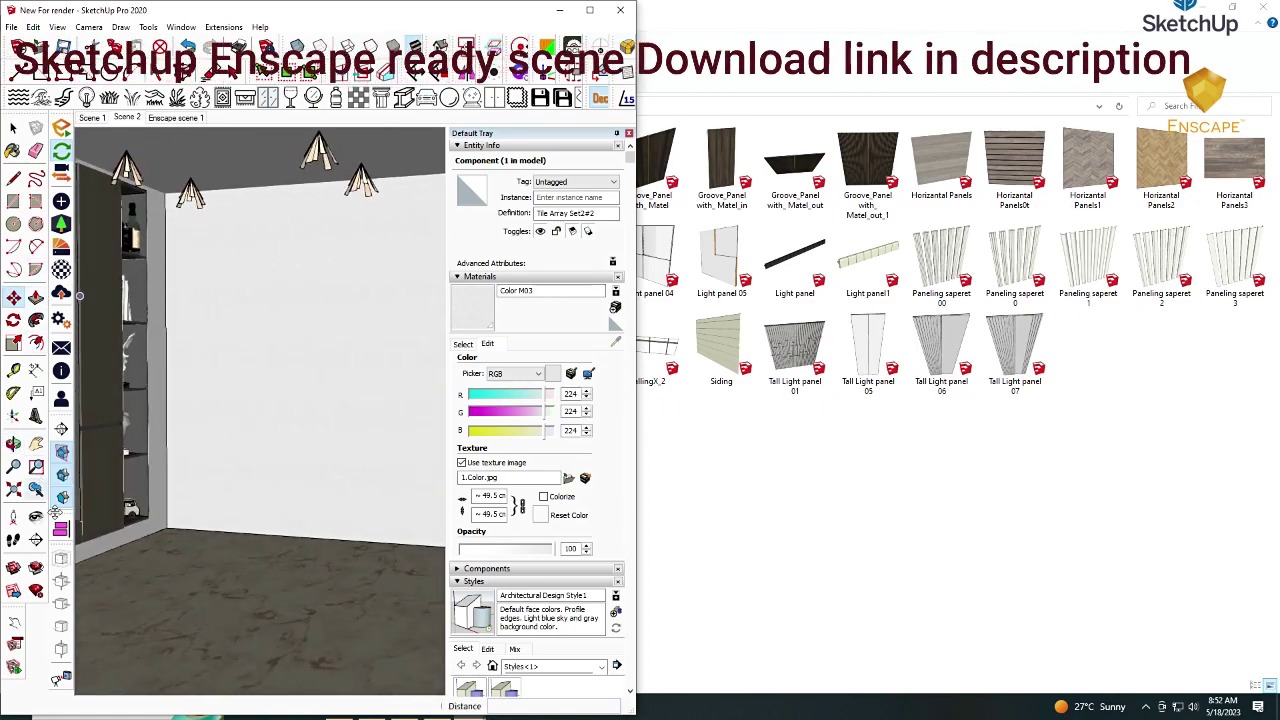
# Drop Light panel 01 at the base of the back wall and switch to the Front view
pyautogui.moveTo(55, 512)
pyautogui.mouseDown()
pyautogui.moveTo(263, 545)
pyautogui.moveTo(165, 530)
pyautogui.mouseUp()
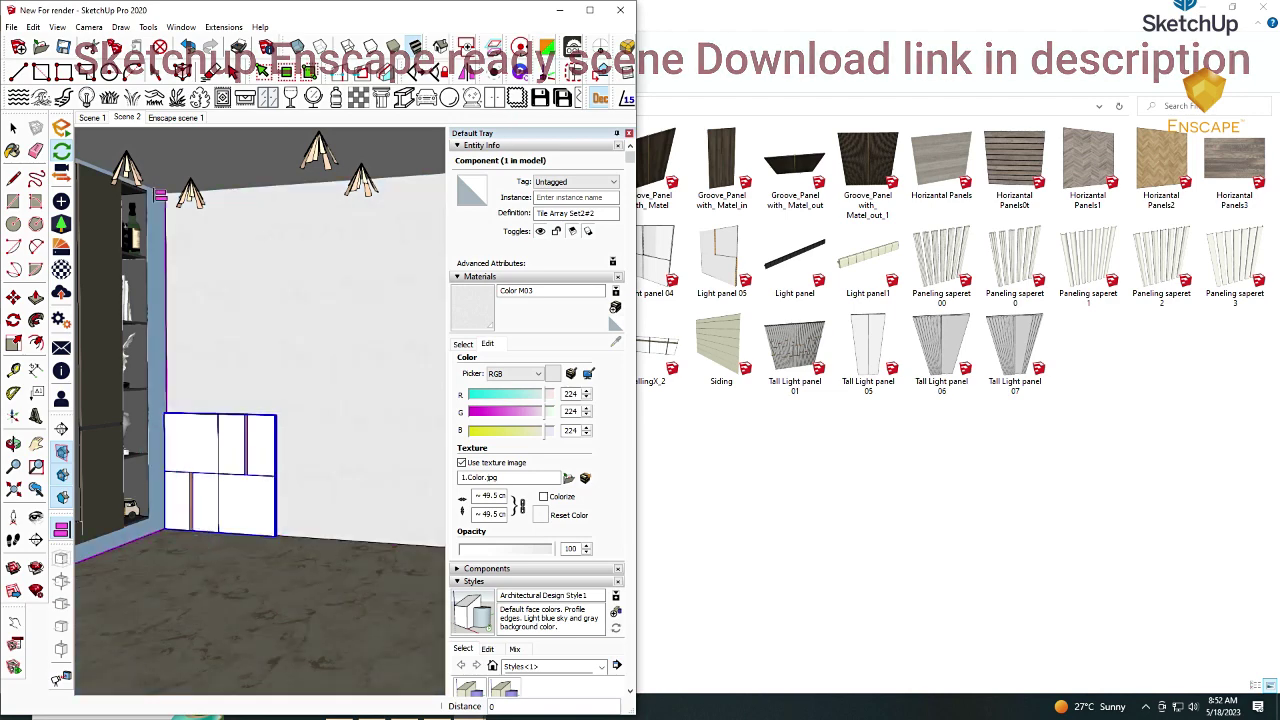
pyautogui.press('f')
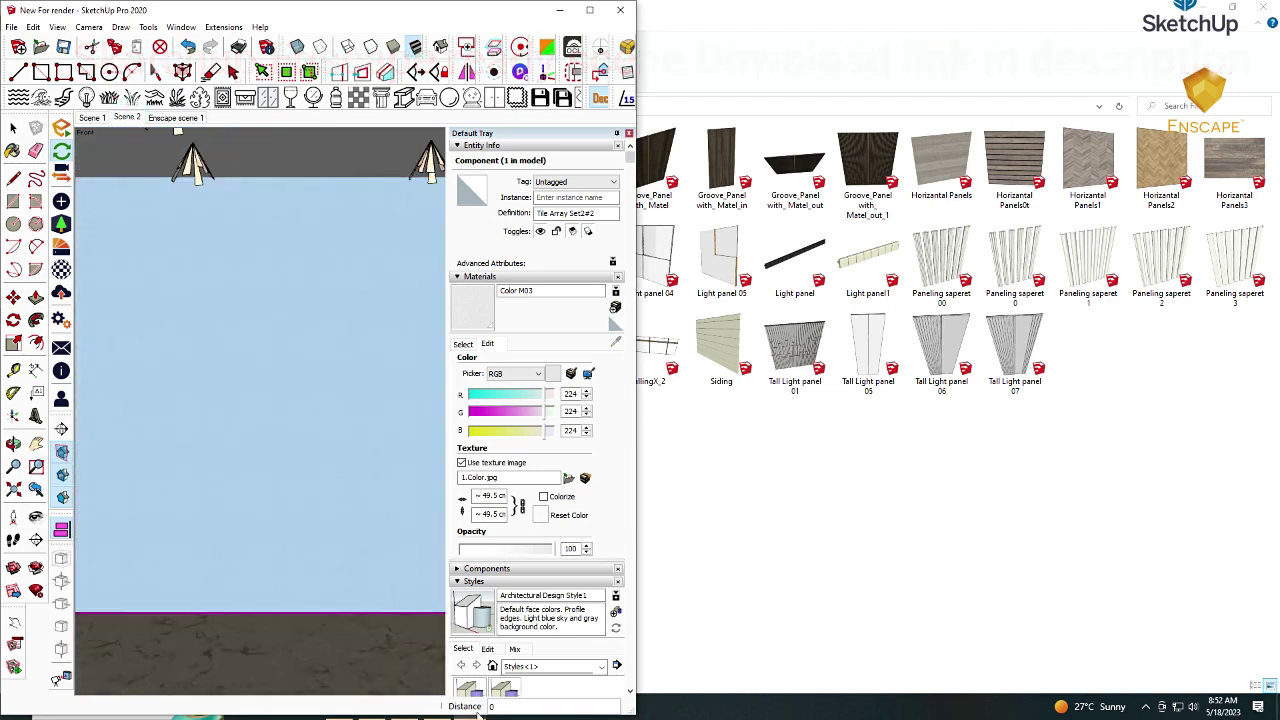
# Show the Enscape render alongside and set the panel array to 4 column copies
pyautogui.moveTo(469, 707)
pyautogui.click(549, 641)
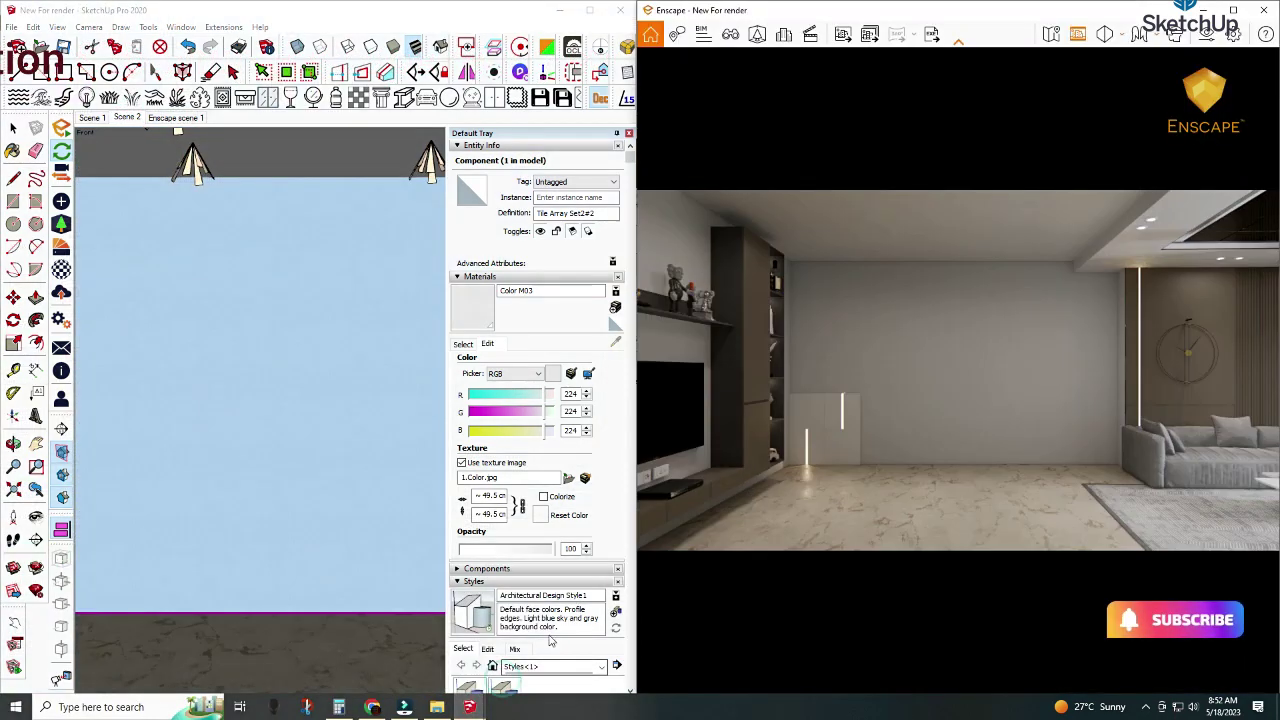
pyautogui.scroll(3, 251, 354)
pyautogui.scroll(3, 268, 403)
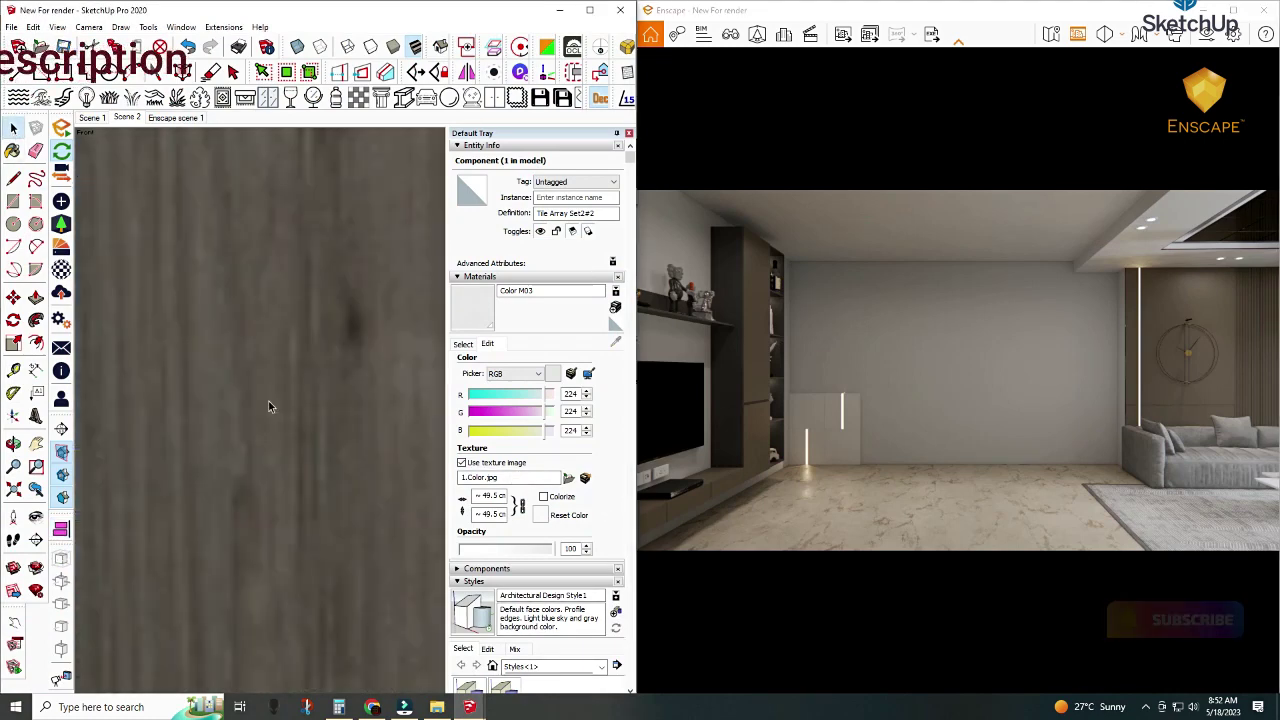
pyautogui.scroll(2, 265, 403)
pyautogui.scroll(-3, 265, 407)
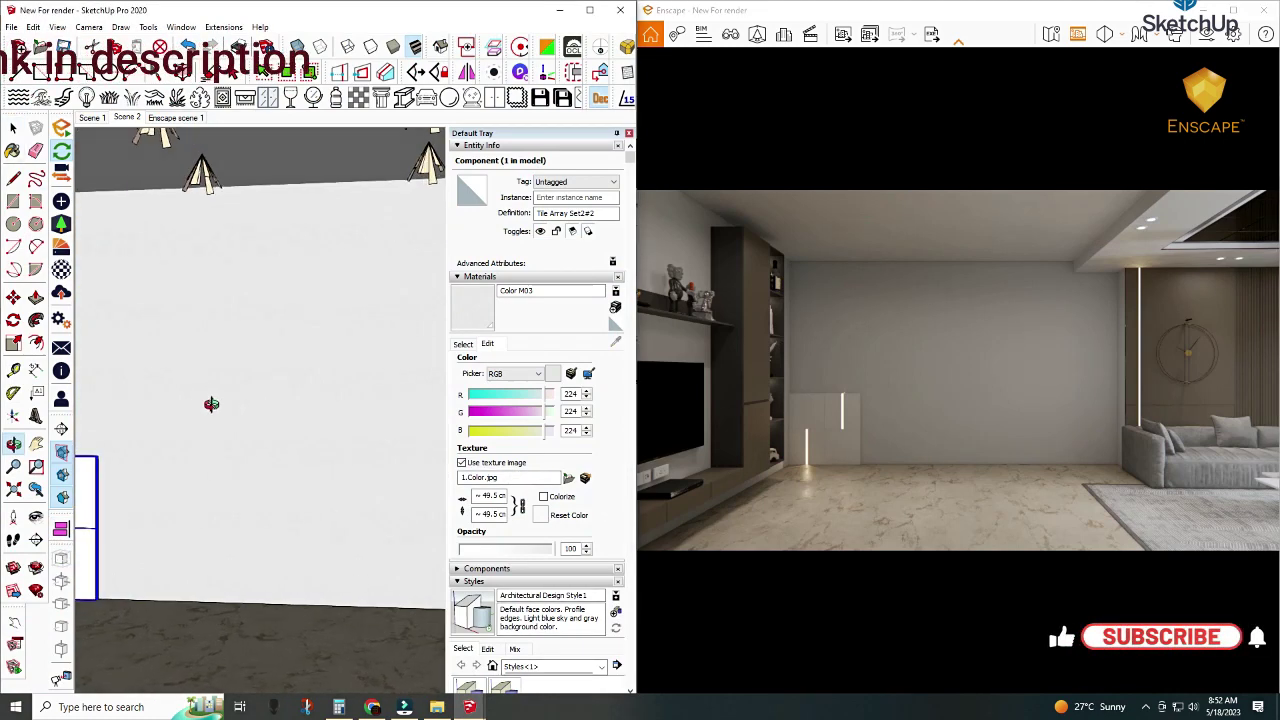
pyautogui.moveTo(214, 409)
pyautogui.mouseDown(button='middle')
pyautogui.moveTo(309, 403)
pyautogui.moveTo(73, 555)
pyautogui.mouseUp(button='middle')
pyautogui.click(72, 556)
pyautogui.write('4')
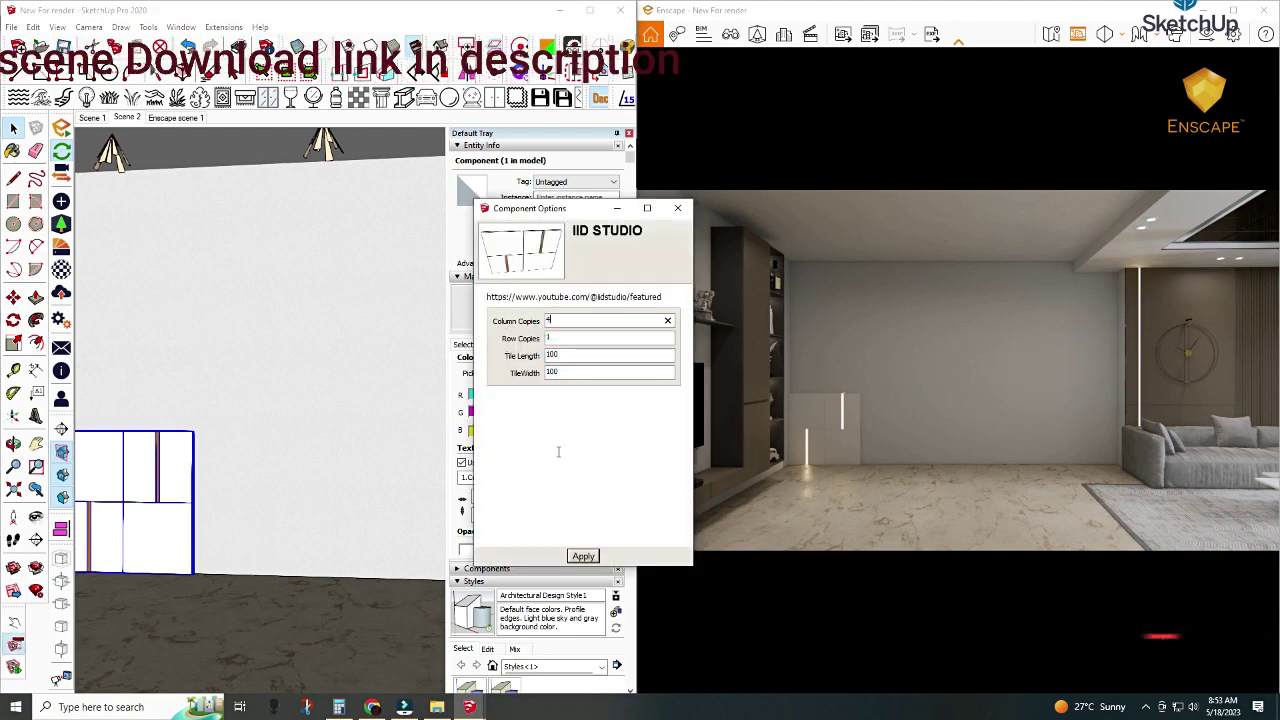
pyautogui.click(575, 558)
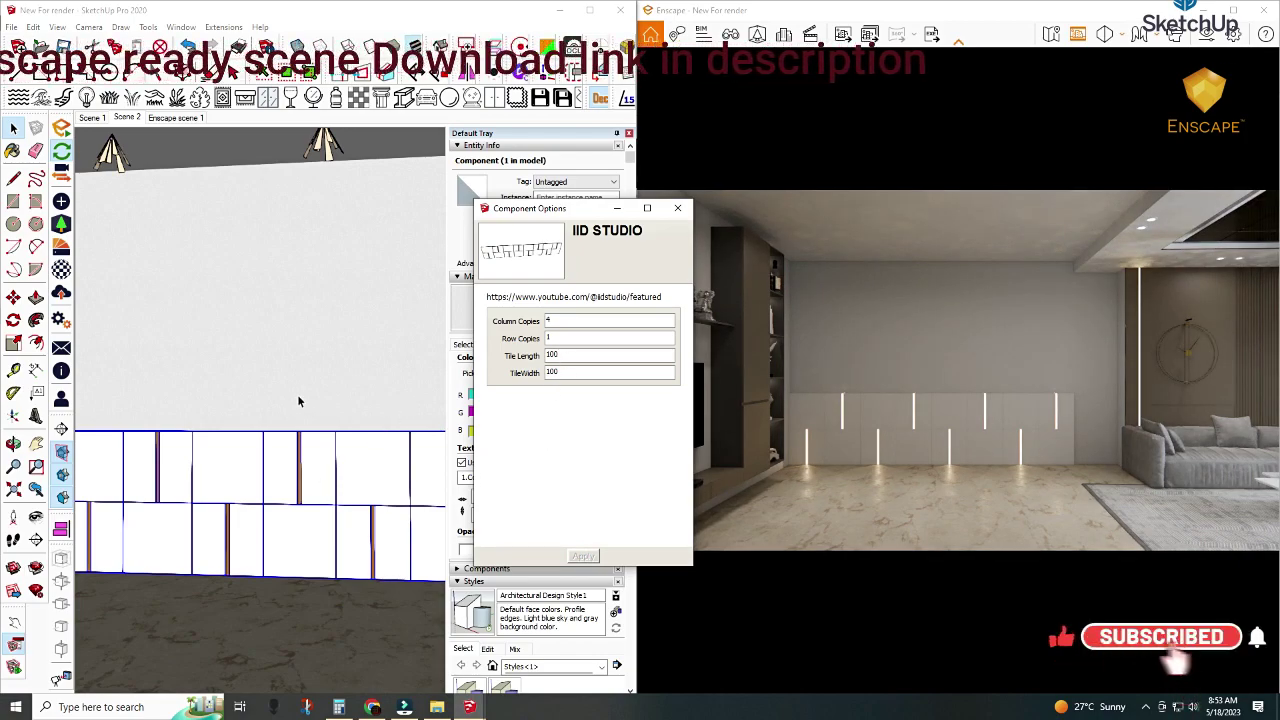
# Try 5 column copies on the panel array, then set it back to 4
pyautogui.scroll(3, 297, 394)
pyautogui.scroll(5, 267, 373)
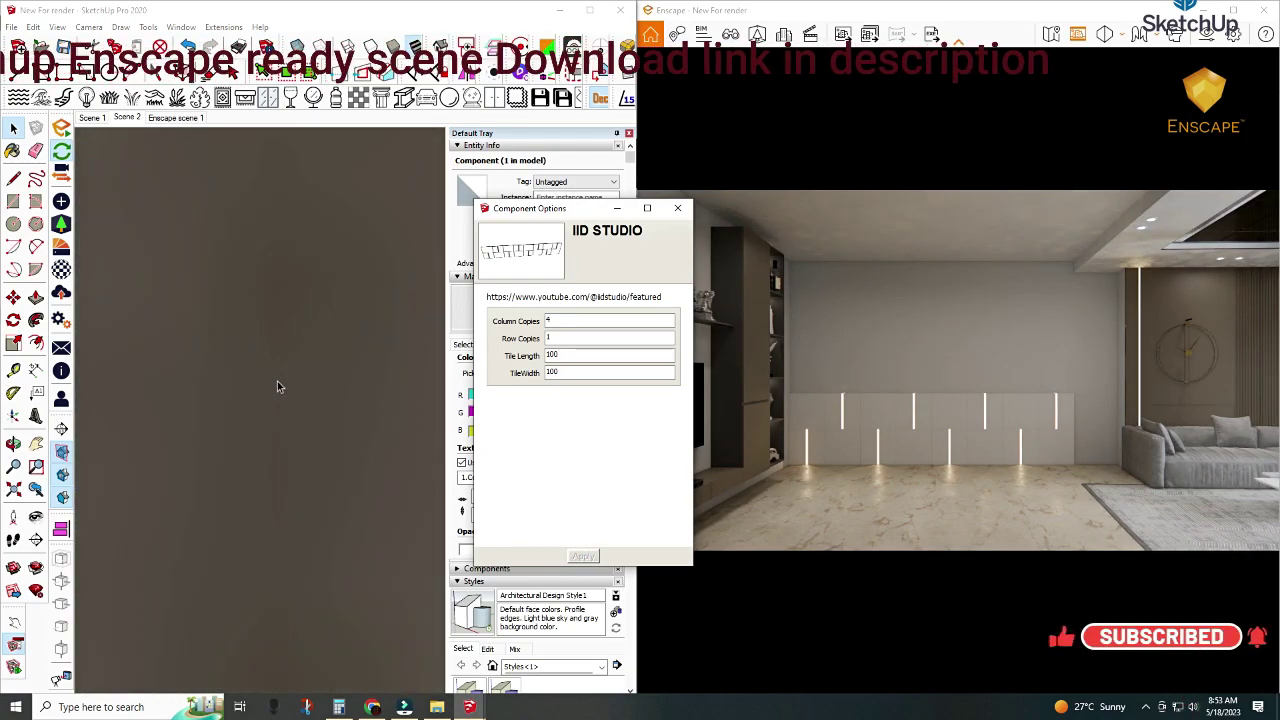
pyautogui.scroll(-3, 277, 381)
pyautogui.scroll(-3, 277, 381)
pyautogui.moveTo(277, 380); pyautogui.dragTo(372, 385, button='middle')
pyautogui.scroll(3, 372, 385)
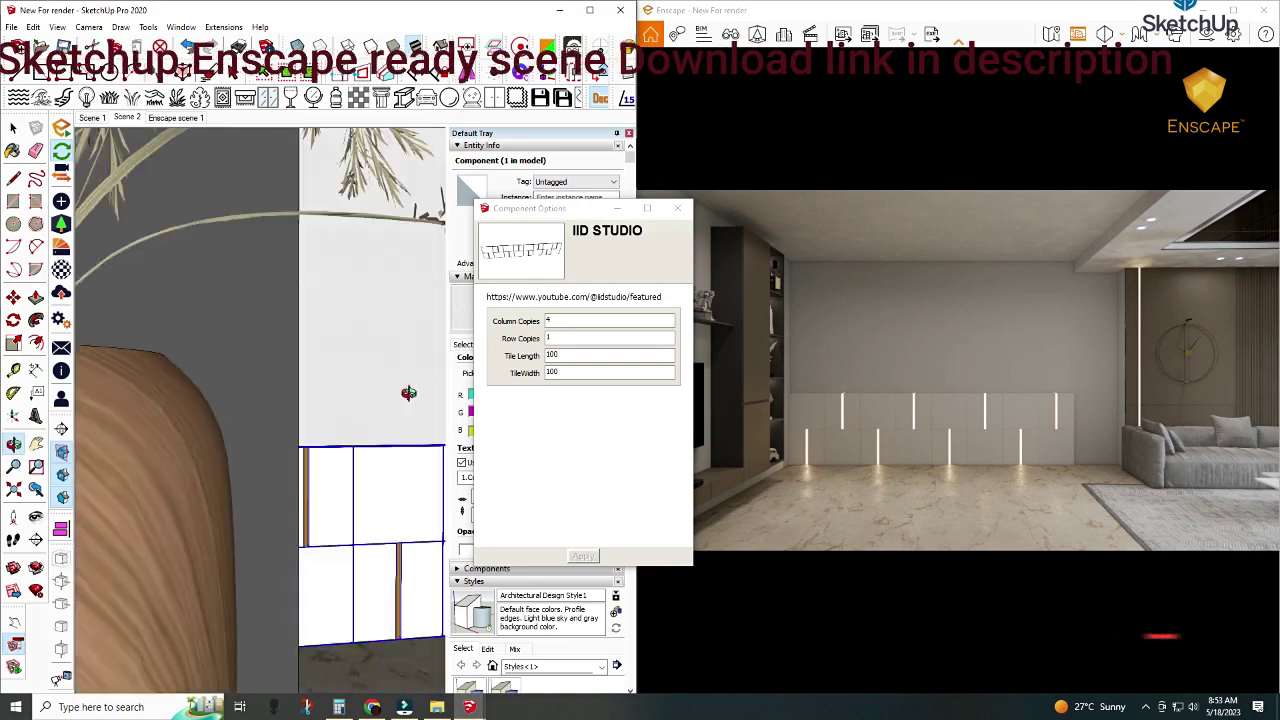
pyautogui.scroll(-3, 372, 385)
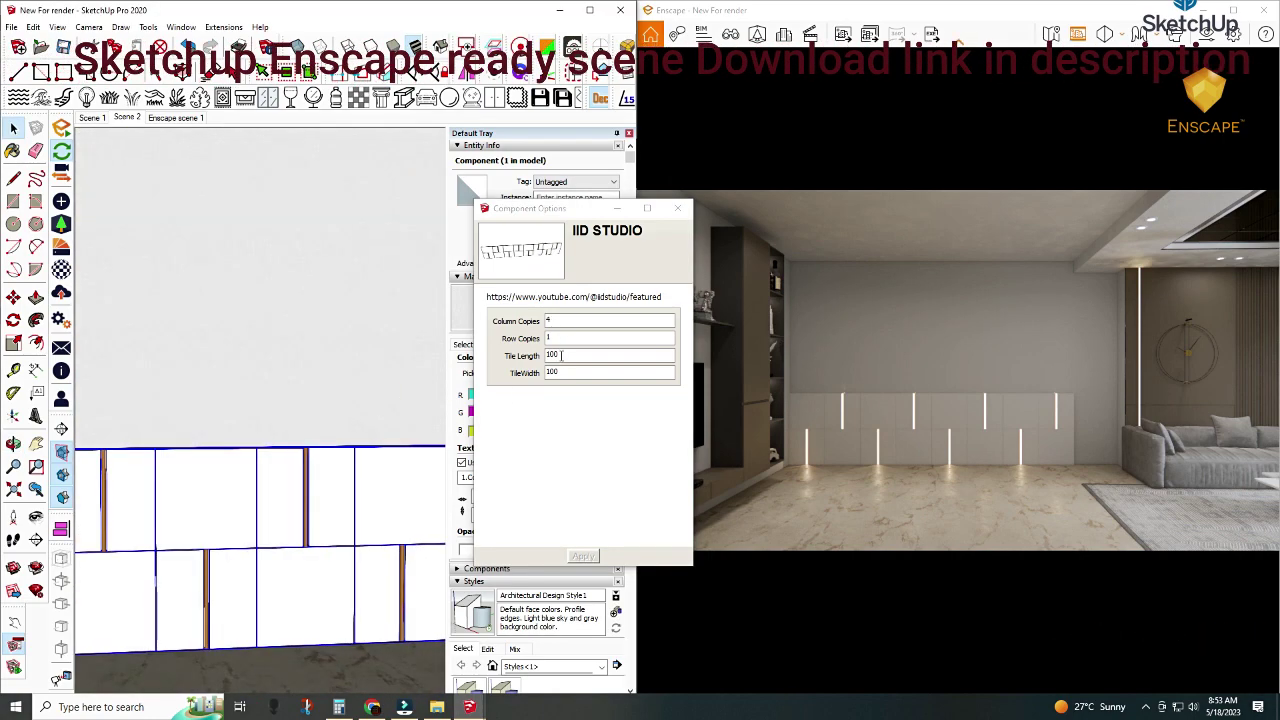
pyautogui.doubleClick(561, 355)
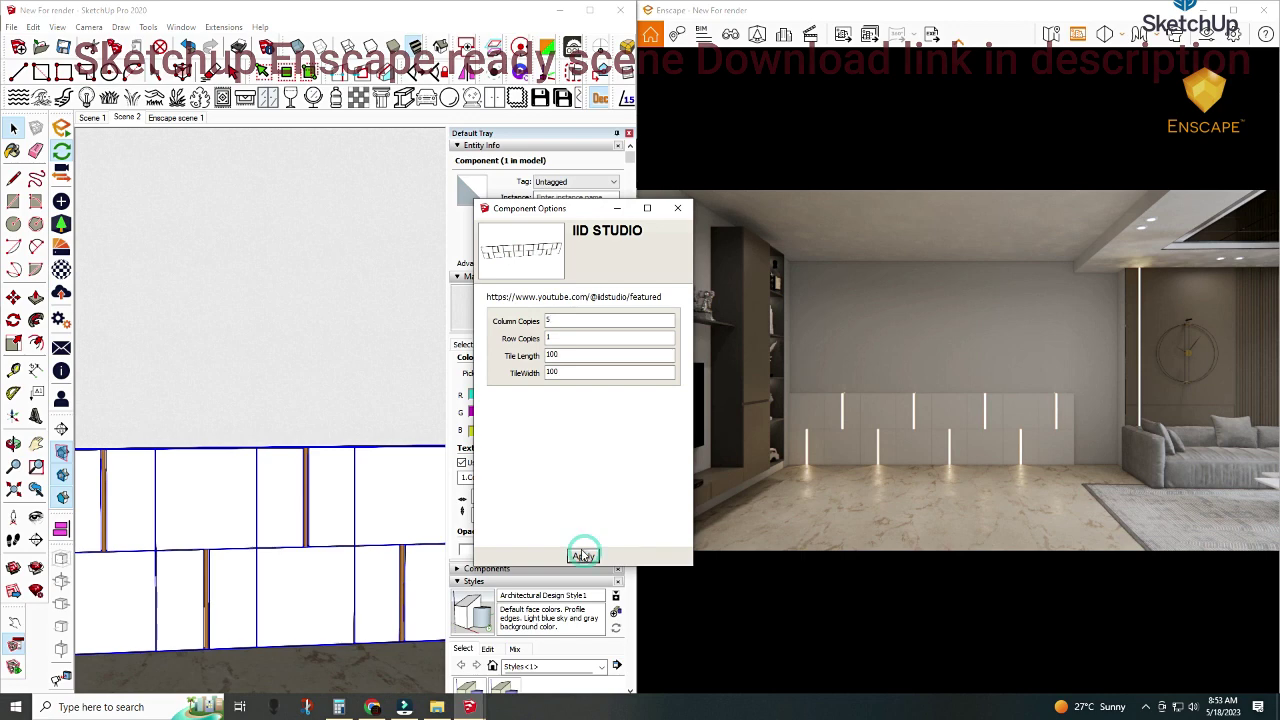
pyautogui.click(583, 556)
pyautogui.moveTo(355, 444); pyautogui.dragTo(295, 423, button='middle')
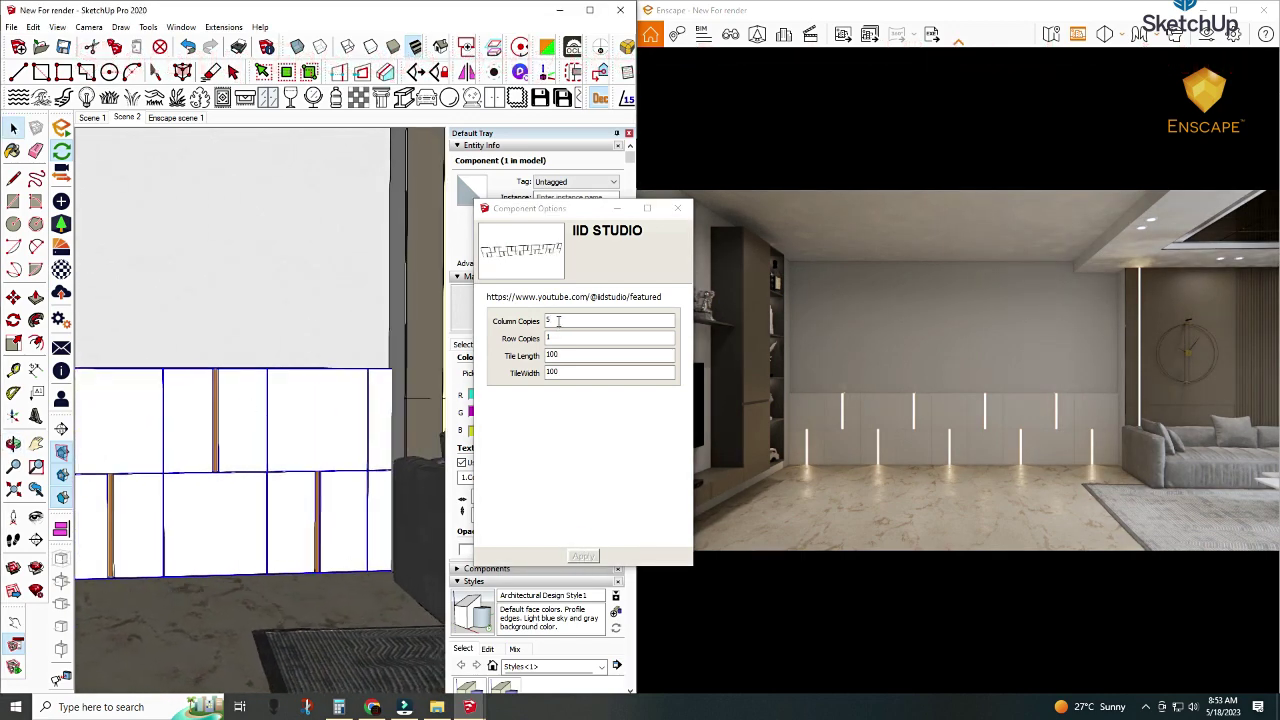
pyautogui.moveTo(558, 320)
pyautogui.mouseDown()
pyautogui.moveTo(515, 321)
pyautogui.moveTo(517, 368)
pyautogui.mouseUp()
pyautogui.write('4')
pyautogui.click(583, 557)
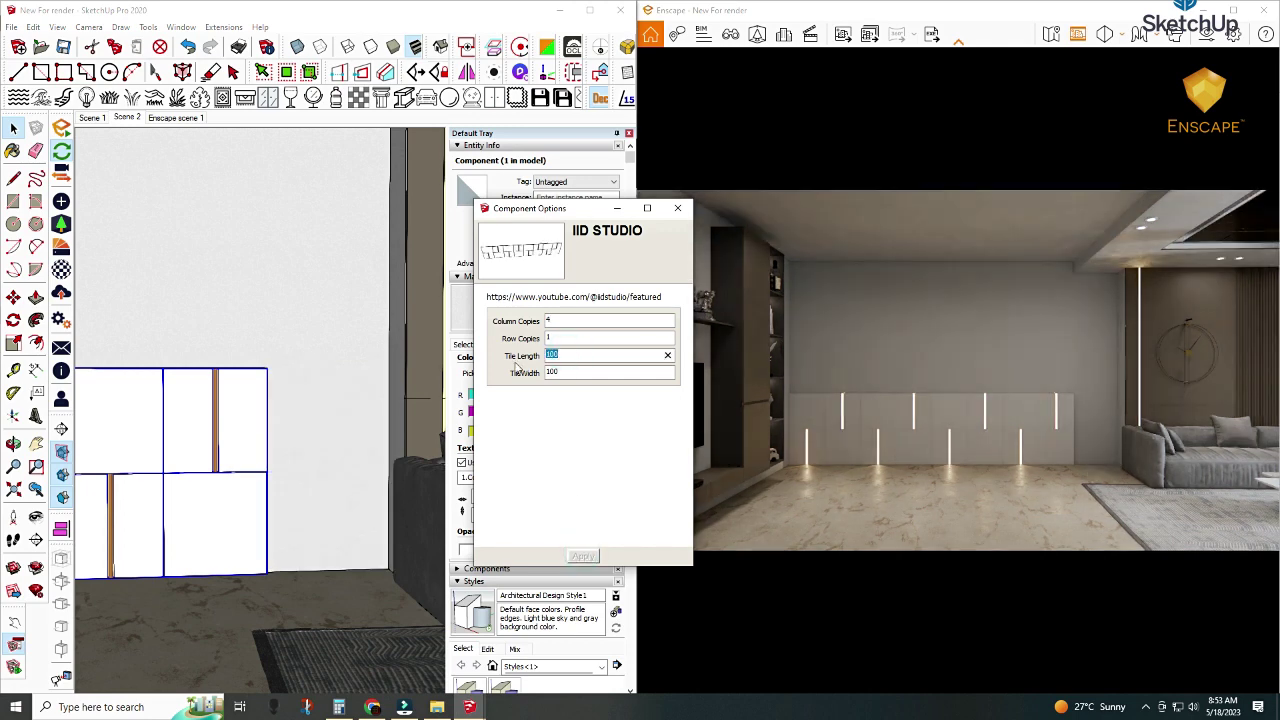
# Select the side face next to the tiled wall
pyautogui.click(343, 388)
pyautogui.moveTo(343, 388); pyautogui.dragTo(354, 447, button='middle')
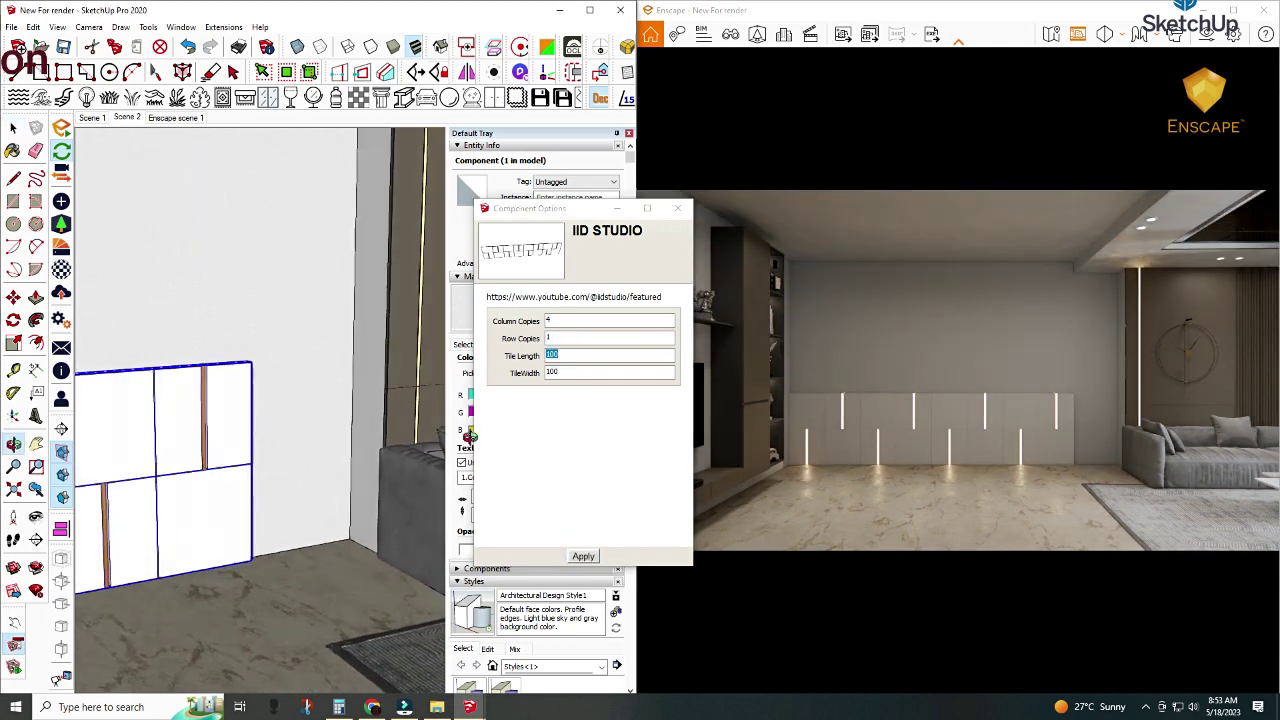
pyautogui.click(341, 449)
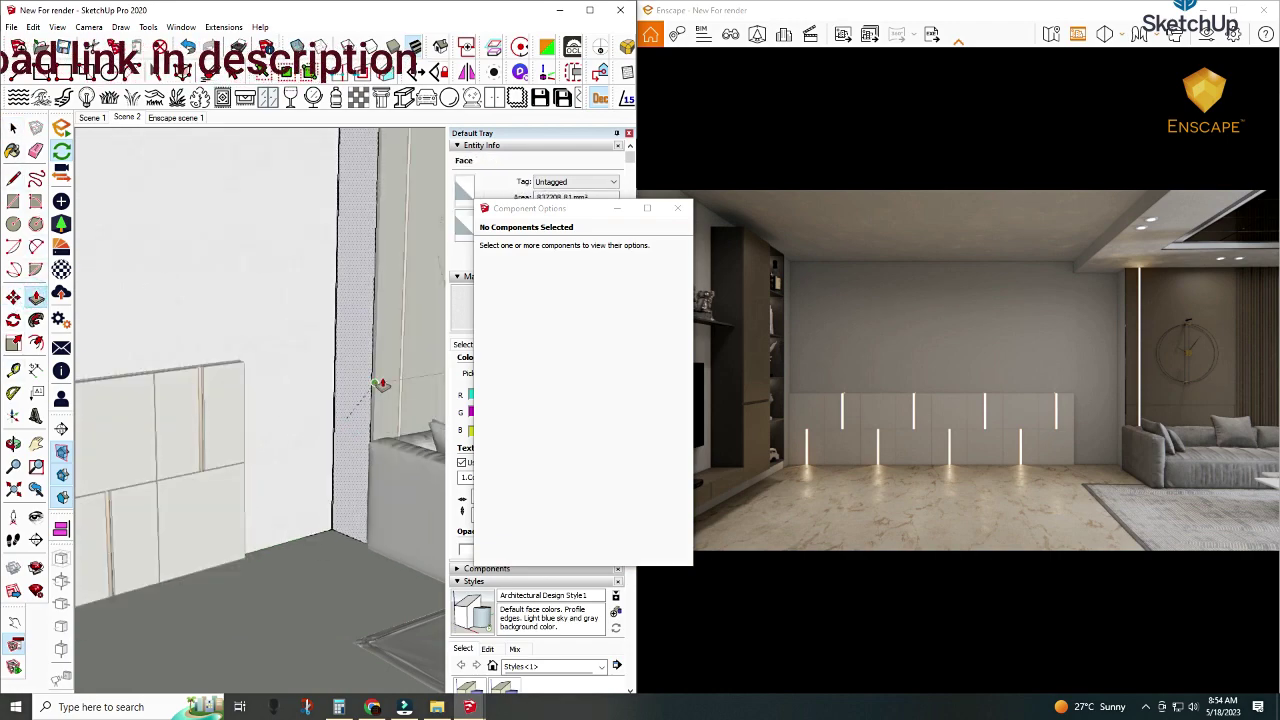
# Shift the side panel face to the left and close the group
pyautogui.moveTo(341, 408)
pyautogui.mouseDown()
pyautogui.moveTo(286, 417)
pyautogui.moveTo(251, 371)
pyautogui.moveTo(123, 343)
pyautogui.moveTo(316, 476)
pyautogui.moveTo(306, 457)
pyautogui.mouseUp()
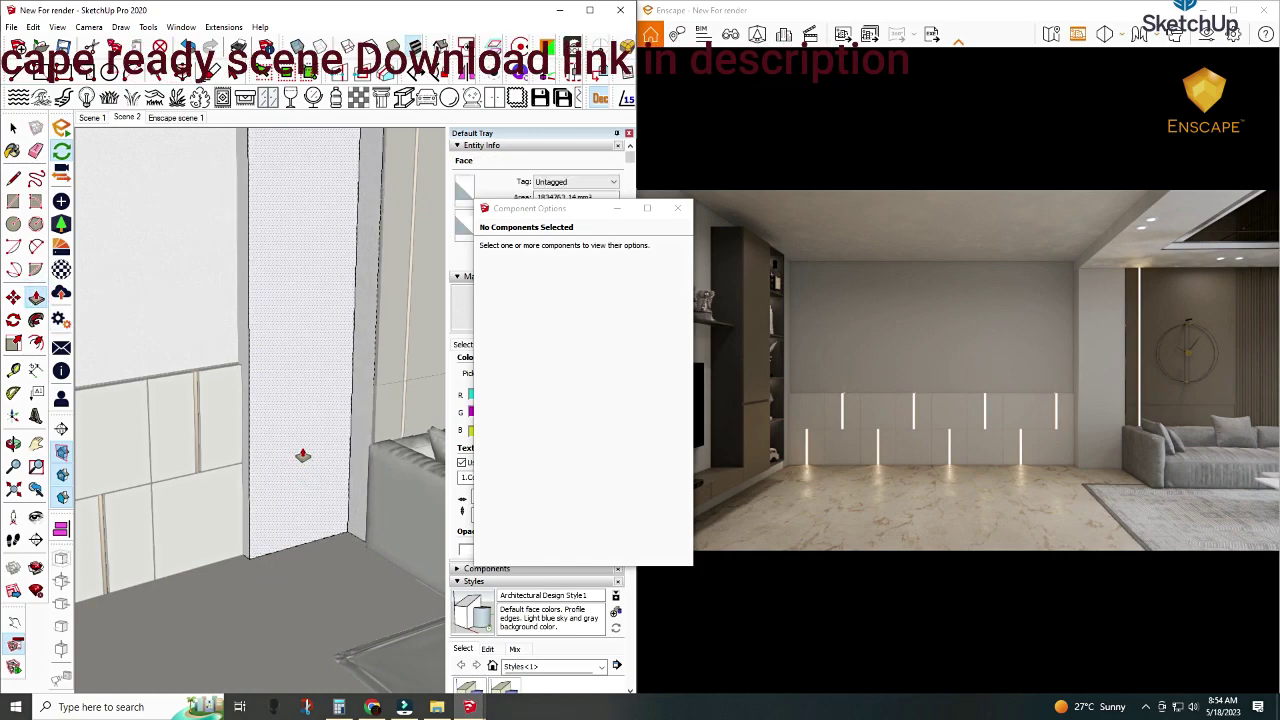
pyautogui.moveTo(240, 380)
pyautogui.mouseDown(button='middle')
pyautogui.moveTo(289, 477)
pyautogui.moveTo(237, 452)
pyautogui.moveTo(314, 457)
pyautogui.mouseUp(button='middle')
pyautogui.rightClick(288, 583)
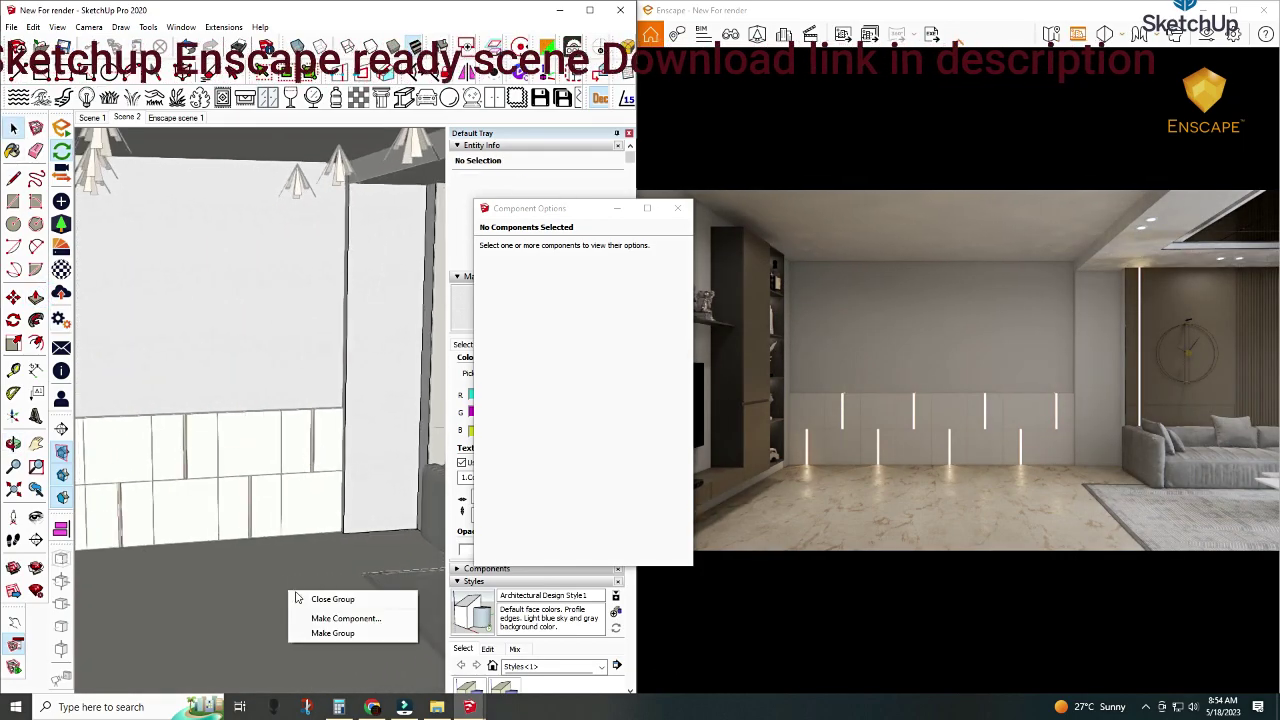
pyautogui.rightClick(311, 567)
pyautogui.click(343, 578)
# View the tiled wall at an angle and bring File Explorer back in front
pyautogui.moveTo(246, 514); pyautogui.dragTo(353, 516, button='middle')
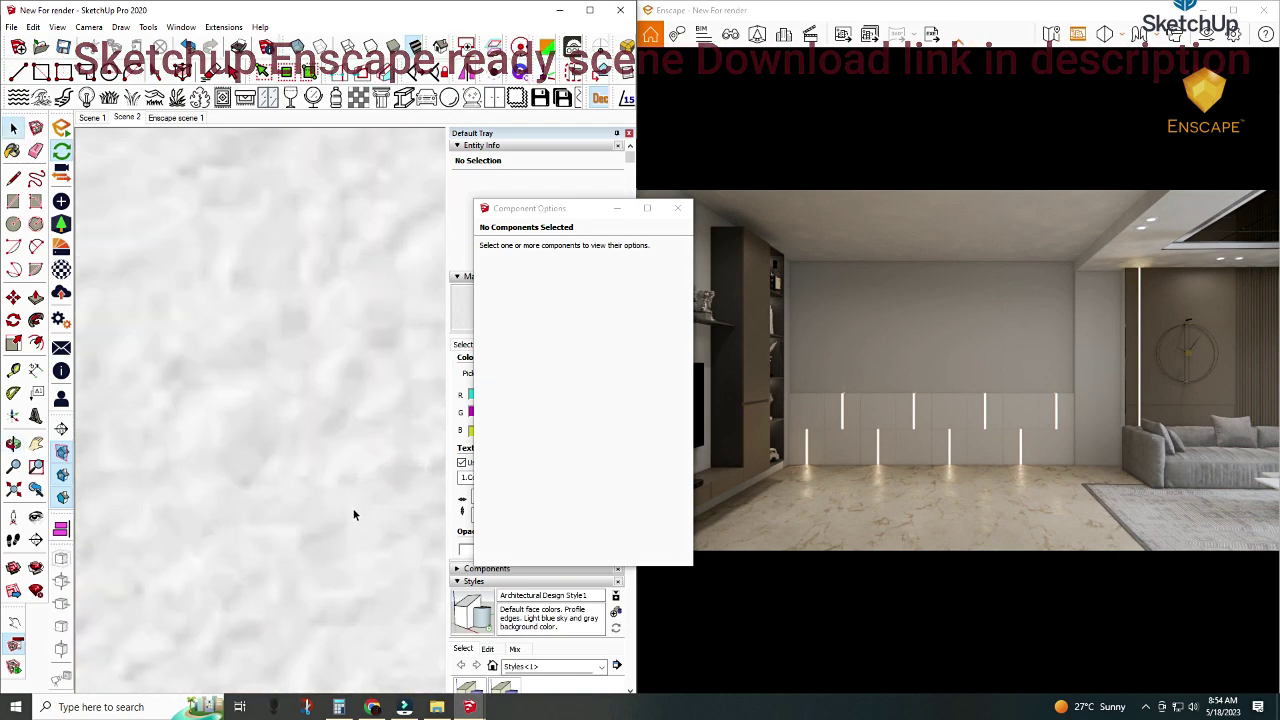
pyautogui.scroll(-5, 354, 516)
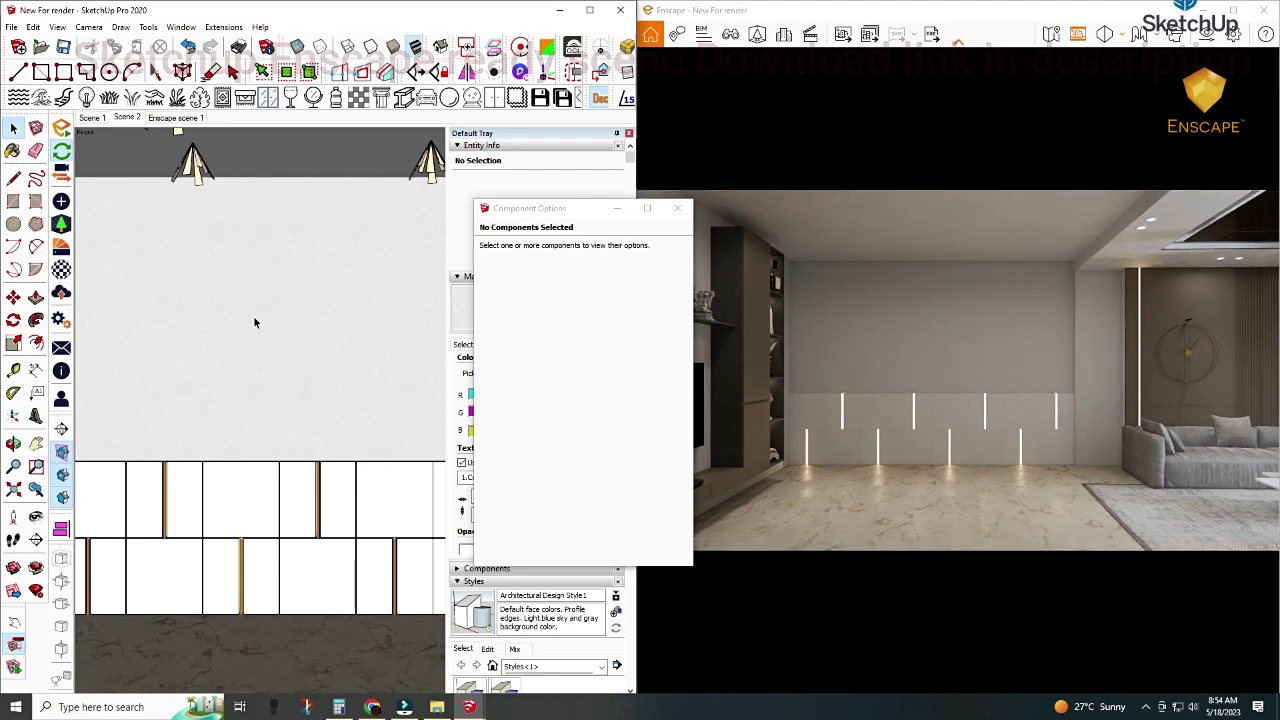
pyautogui.moveTo(254, 320)
pyautogui.mouseDown(button='middle')
pyautogui.moveTo(189, 403)
pyautogui.moveTo(395, 706)
pyautogui.mouseUp(button='middle')
pyautogui.click(437, 707)
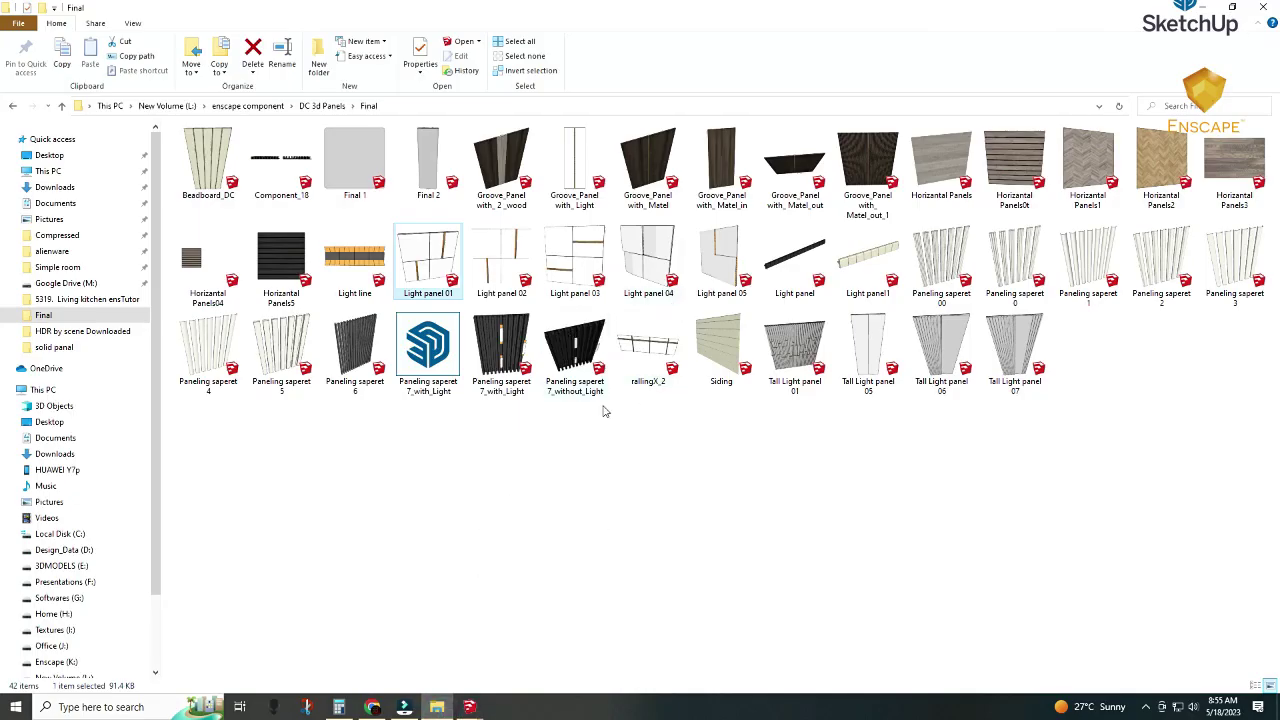
# Go back to the DC 3d Panels folder and carry Wall backpanel290x60 toward SketchUp
pyautogui.click(12, 107)
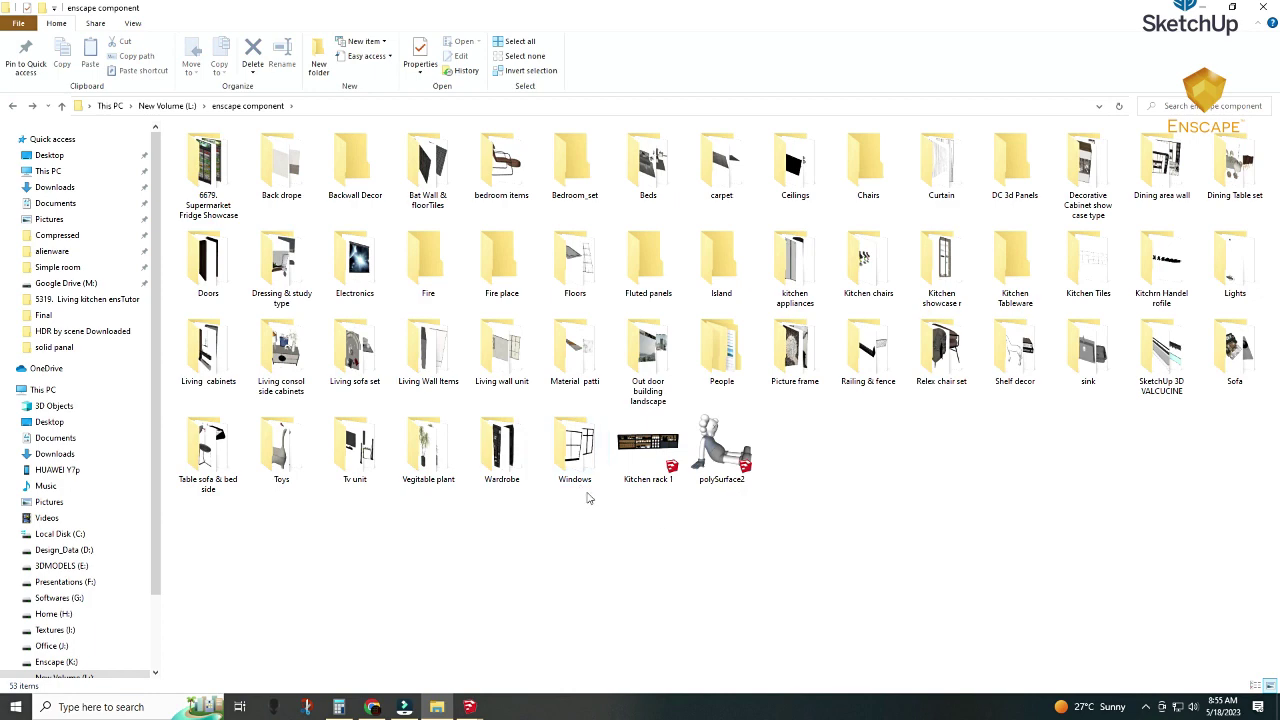
pyautogui.doubleClick(990, 192)
pyautogui.moveTo(501, 390); pyautogui.dragTo(505, 488)
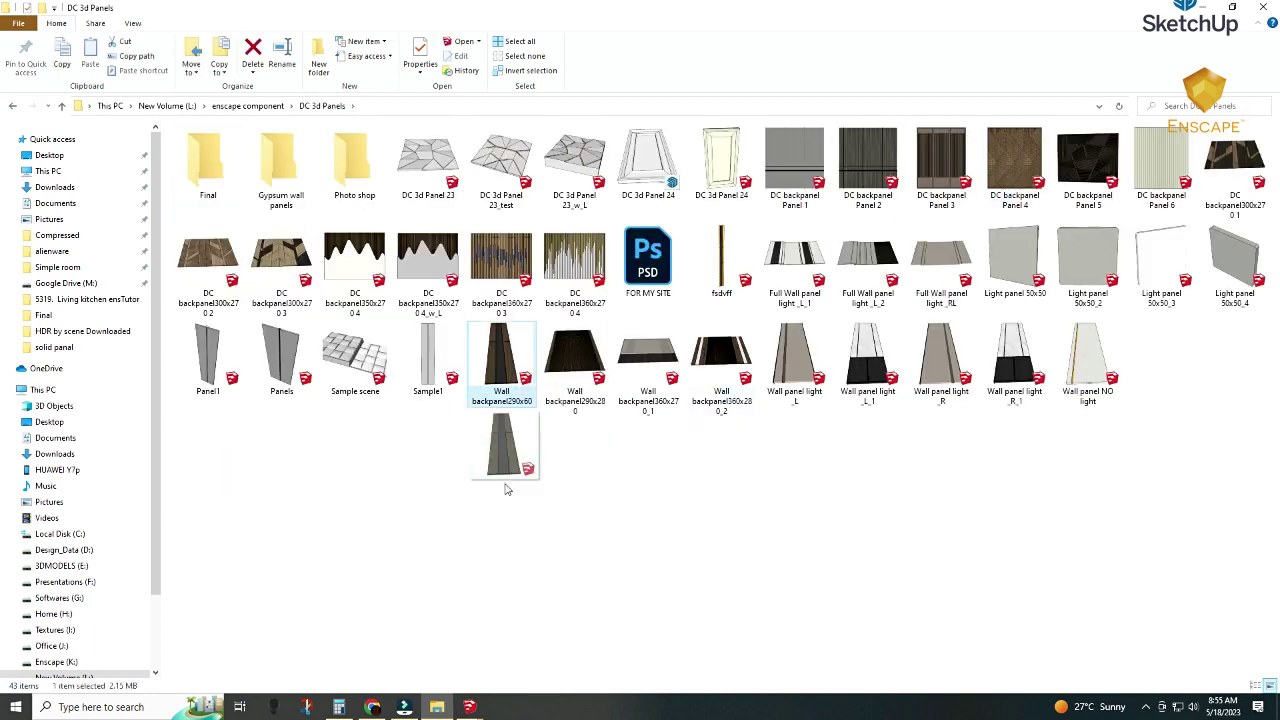
pyautogui.moveTo(482, 712); pyautogui.dragTo(455, 680)
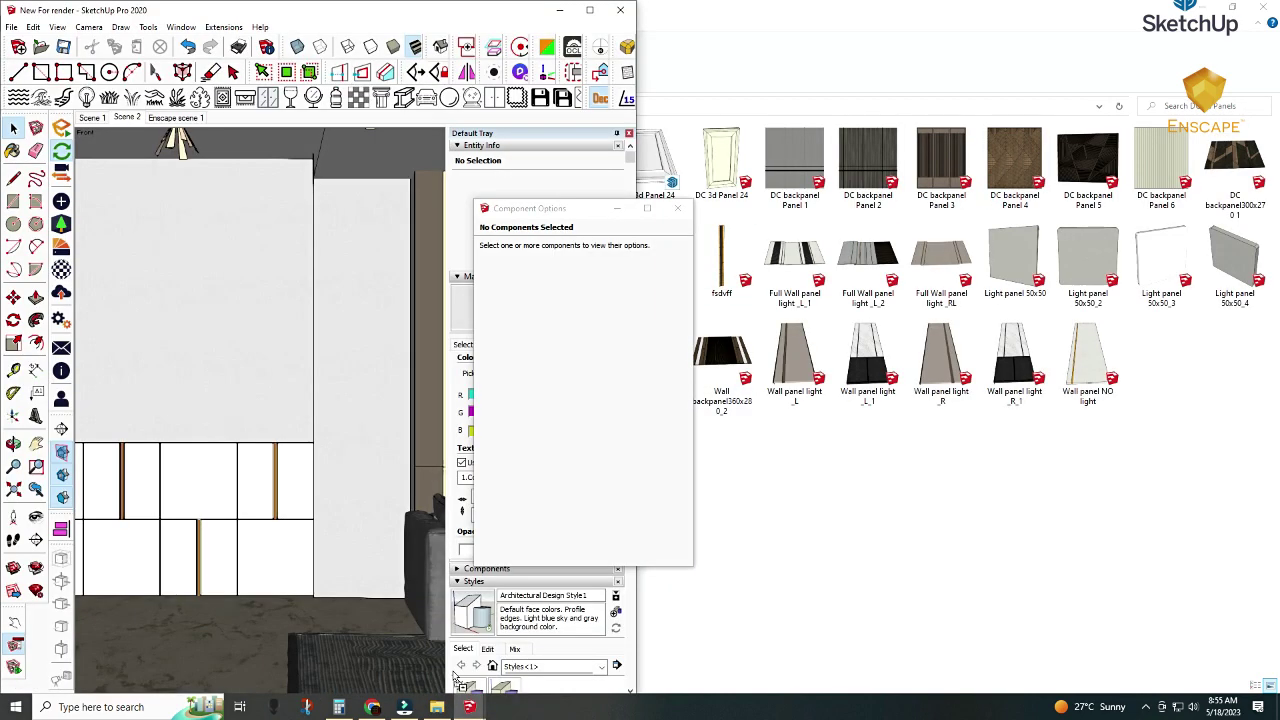
# Drop Wall backpanel290x60 near the wall, move it into place, and stand it upright
pyautogui.click(160, 640)
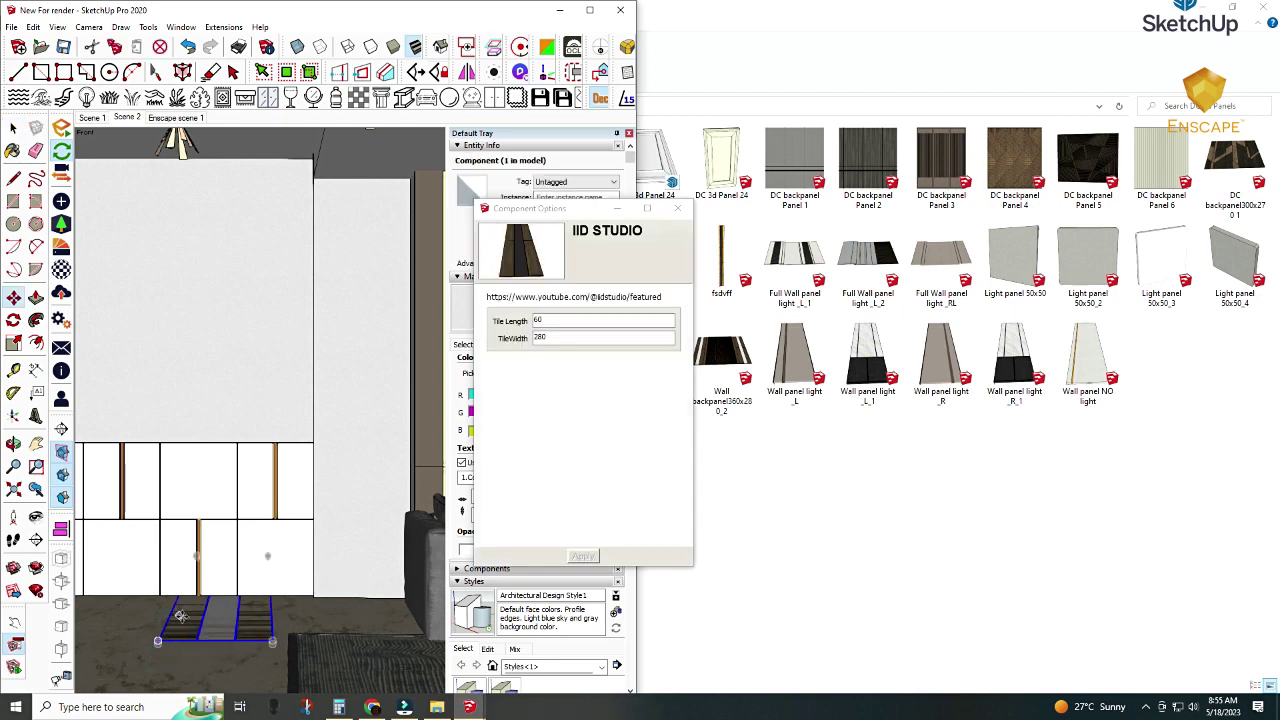
pyautogui.moveTo(184, 619)
pyautogui.mouseDown(button='middle')
pyautogui.moveTo(309, 634)
pyautogui.moveTo(200, 530)
pyautogui.mouseUp(button='middle')
pyautogui.press('m')
pyautogui.moveTo(180, 525)
pyautogui.mouseDown()
pyautogui.moveTo(264, 570)
pyautogui.moveTo(282, 600)
pyautogui.mouseUp()
pyautogui.moveTo(282, 600); pyautogui.dragTo(326, 586, button='middle')
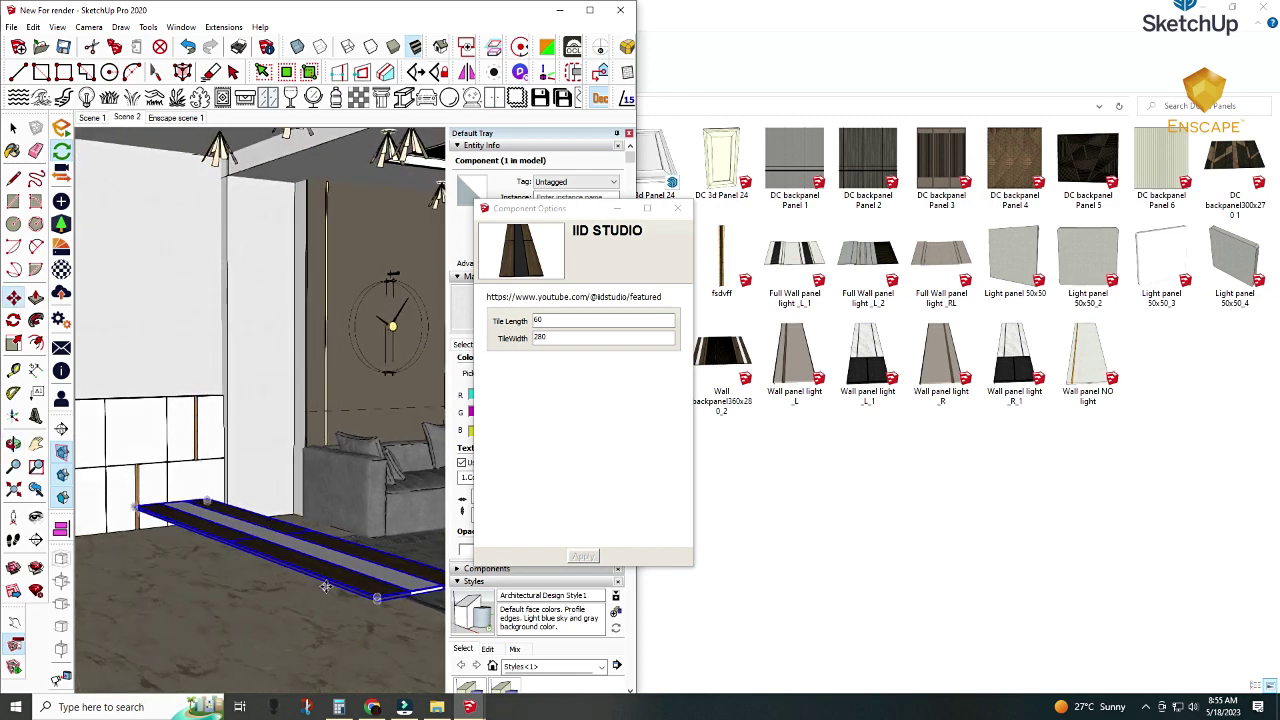
pyautogui.moveTo(339, 588); pyautogui.dragTo(228, 583)
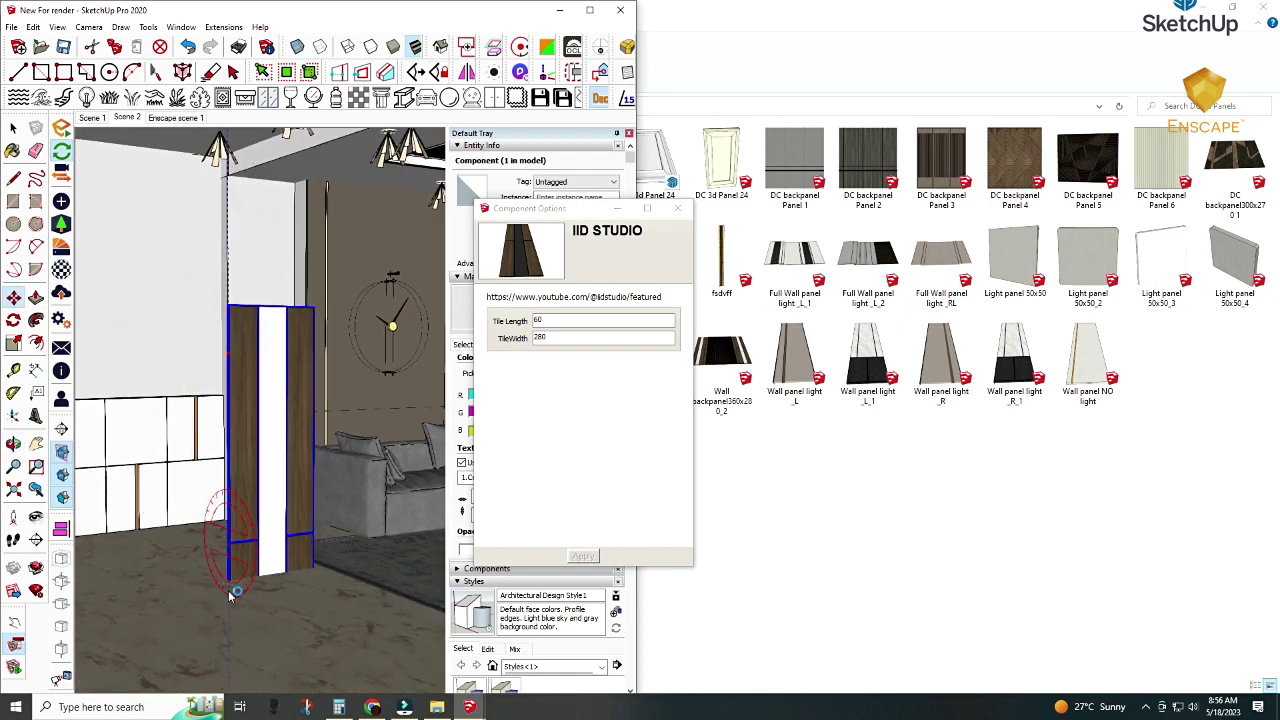
pyautogui.keyDown('shift'); pyautogui.moveTo(231, 591); pyautogui.dragTo(158, 623, button='middle'); pyautogui.keyUp('shift')
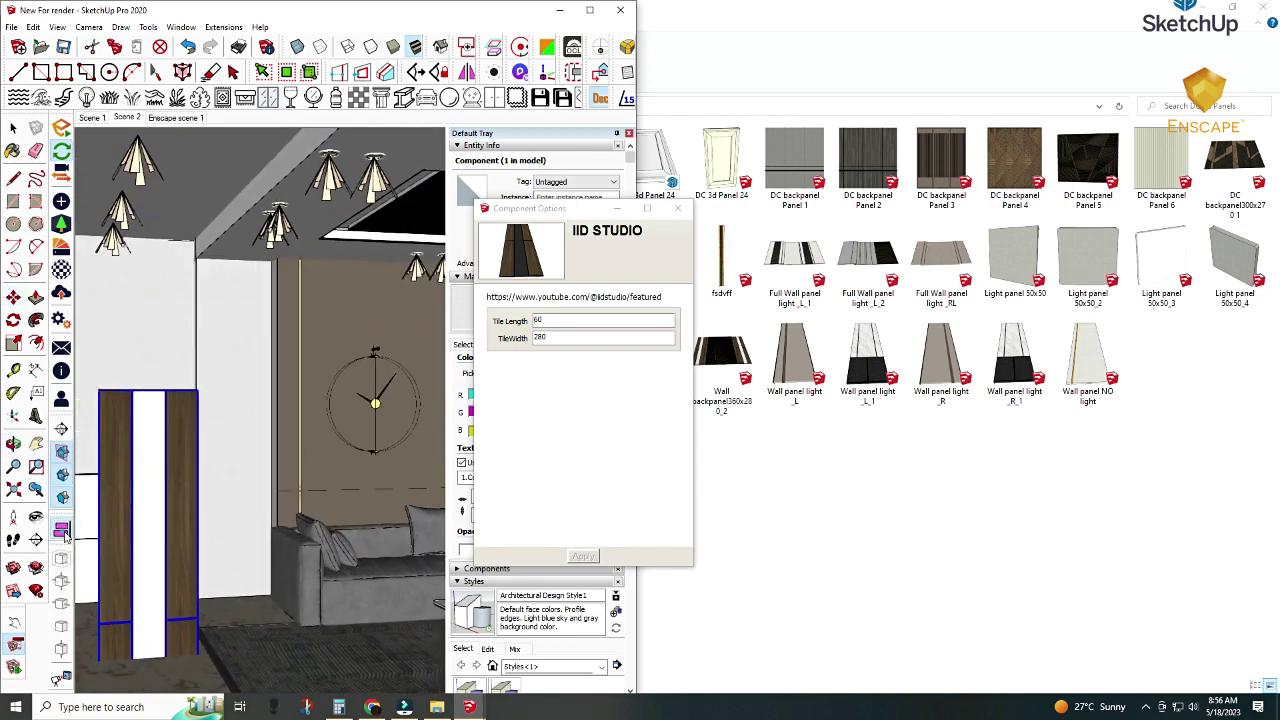
# Set the back panel onto the wall face, stretch it floor to ceiling, and show Scene 2
pyautogui.click(62, 531)
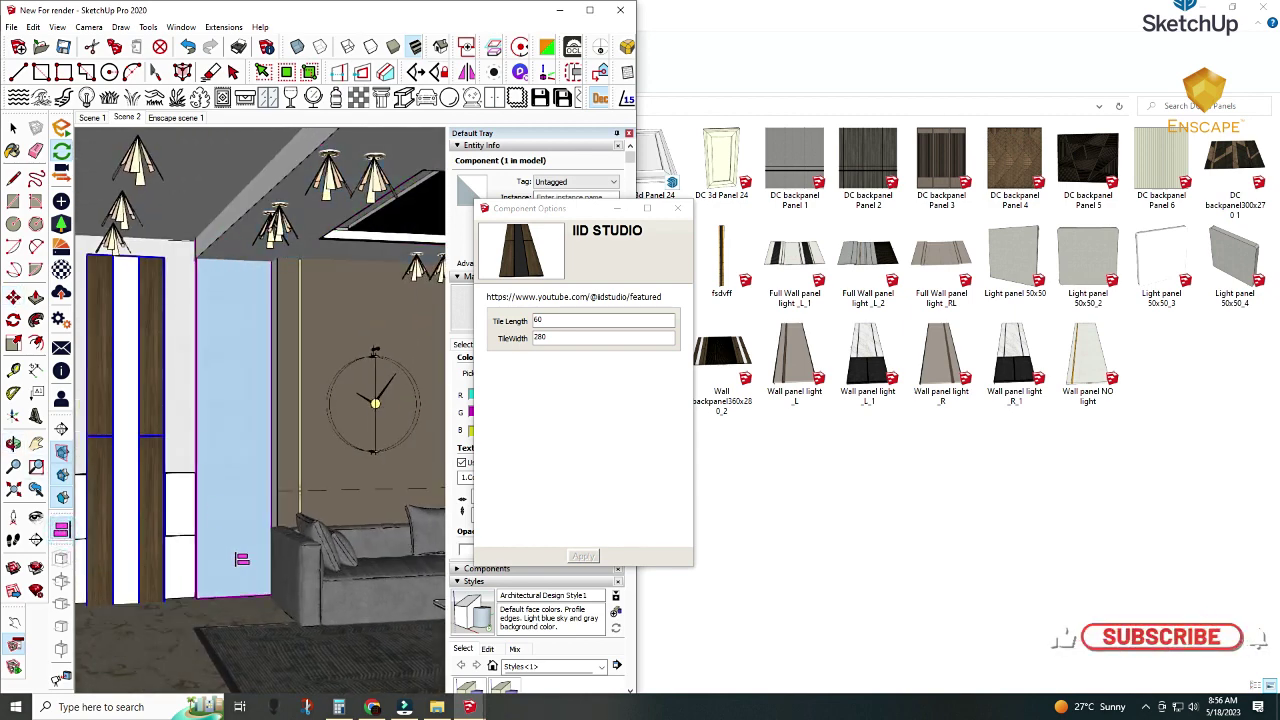
pyautogui.click(241, 559)
pyautogui.moveTo(241, 559)
pyautogui.mouseDown(button='middle')
pyautogui.moveTo(139, 436)
pyautogui.moveTo(185, 520)
pyautogui.mouseUp(button='middle')
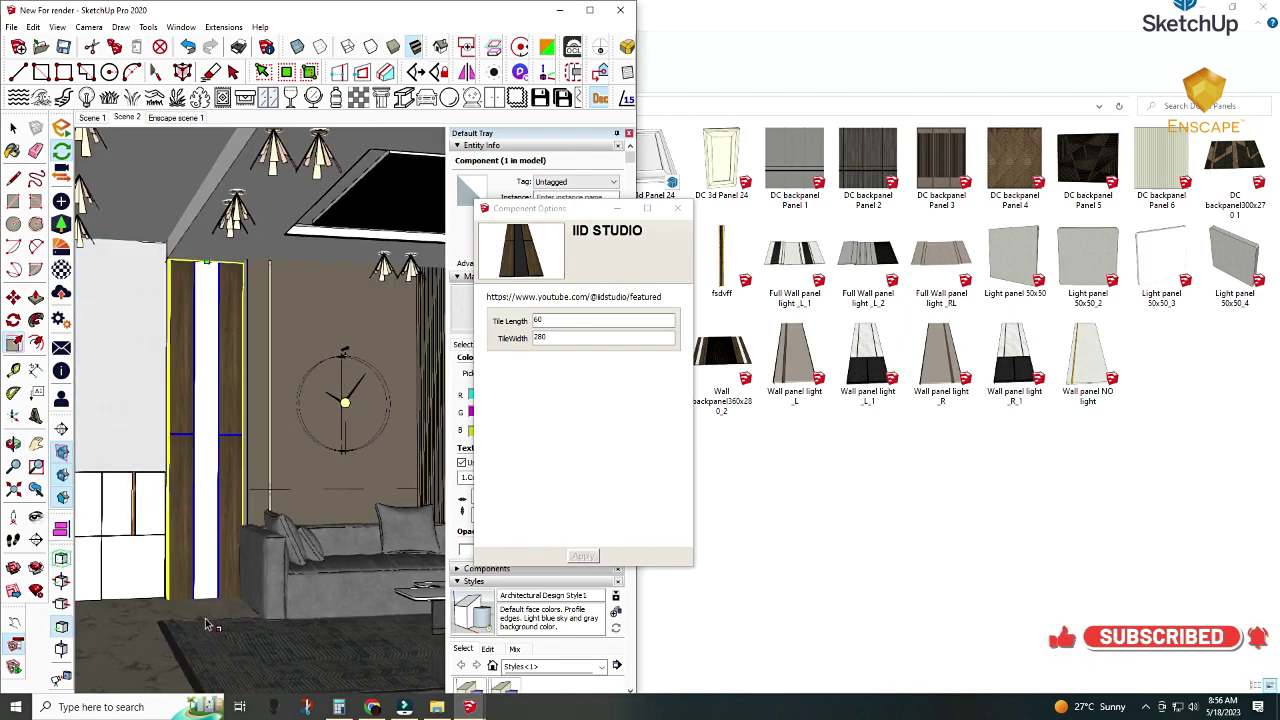
pyautogui.moveTo(205, 576); pyautogui.dragTo(210, 590)
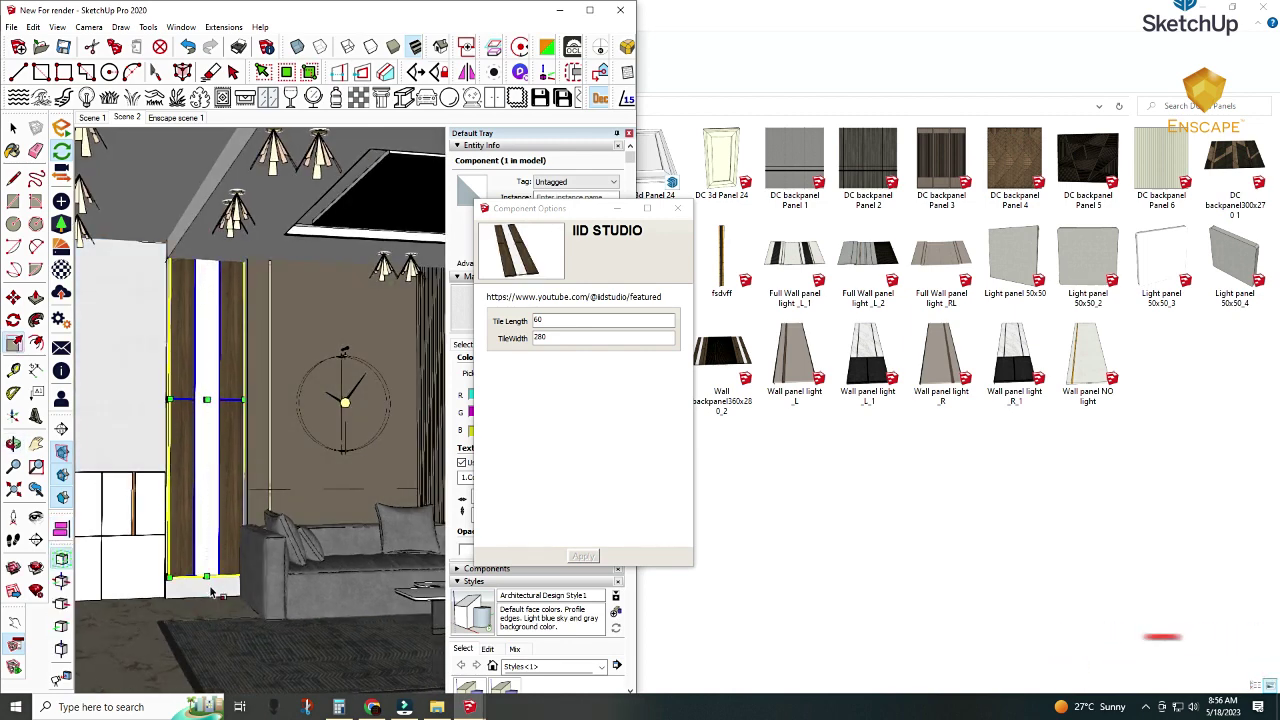
pyautogui.scroll(2, 205, 578)
pyautogui.scroll(2, 215, 582)
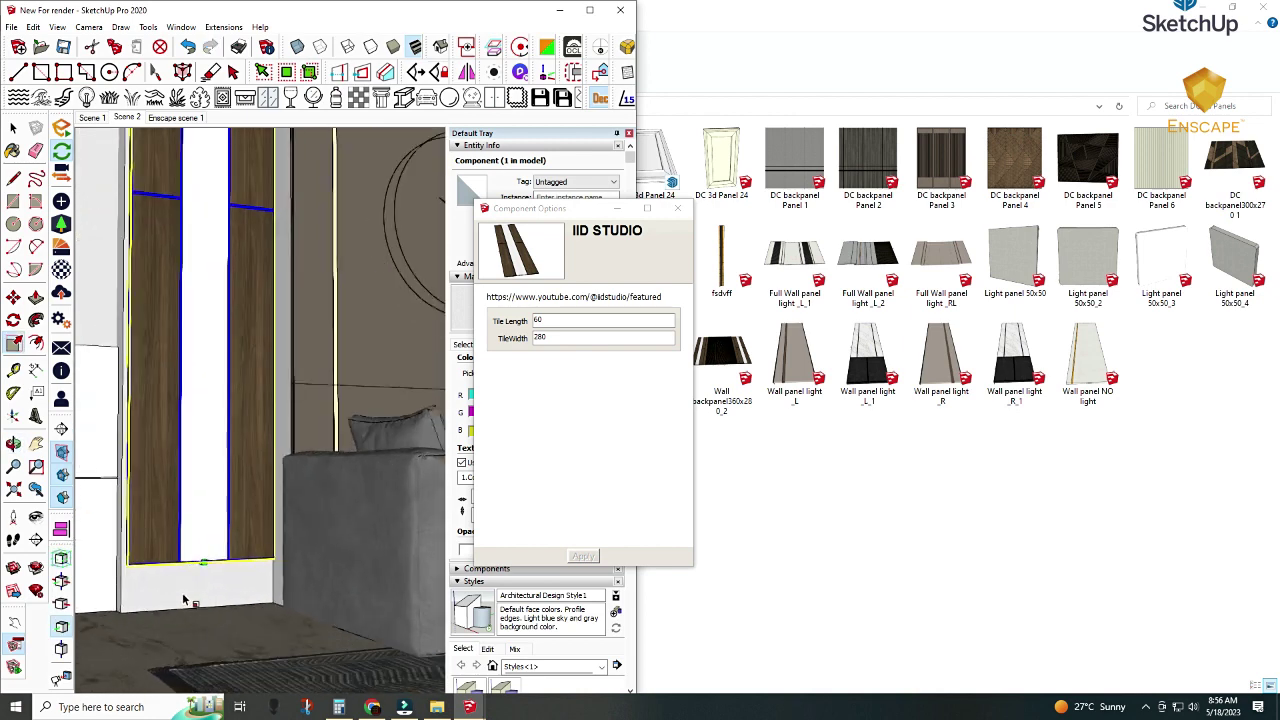
pyautogui.scroll(2, 235, 586)
pyautogui.moveTo(197, 561); pyautogui.dragTo(197, 618)
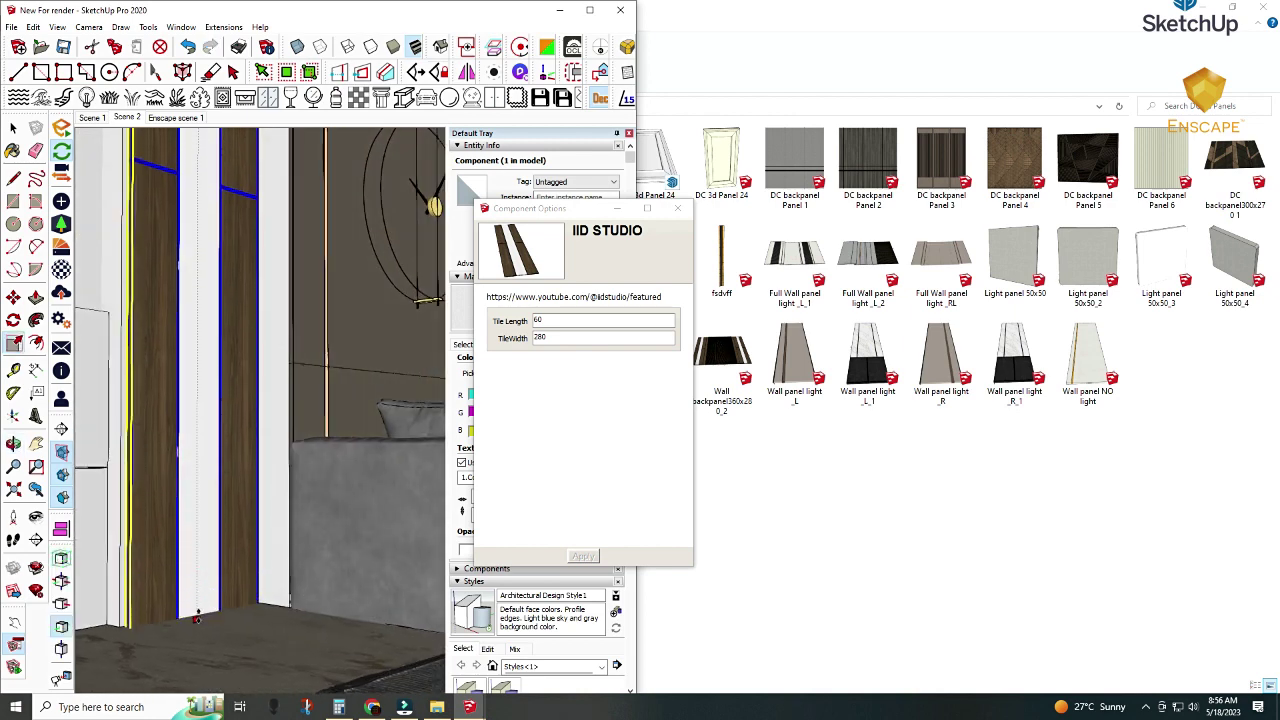
pyautogui.click(61, 627)
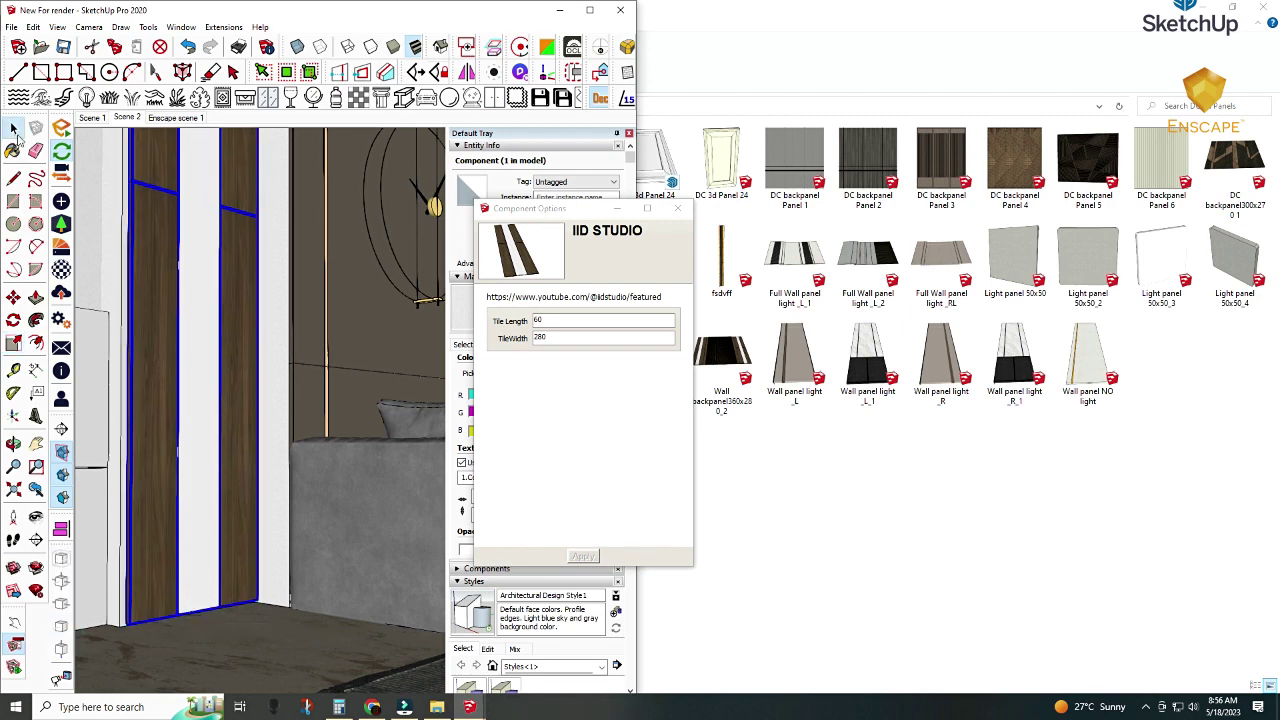
pyautogui.click(128, 118)
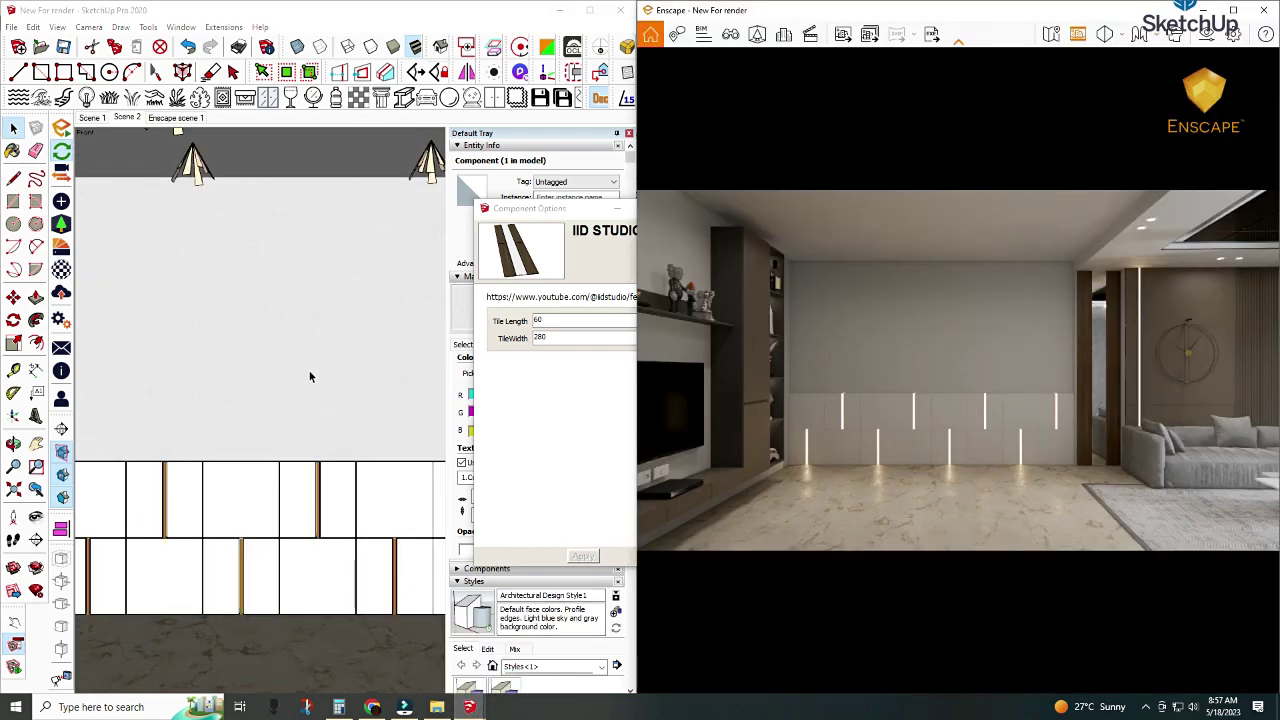
pyautogui.scroll(3, 289, 366)
pyautogui.scroll(3, 205, 378)
pyautogui.scroll(3, 320, 400)
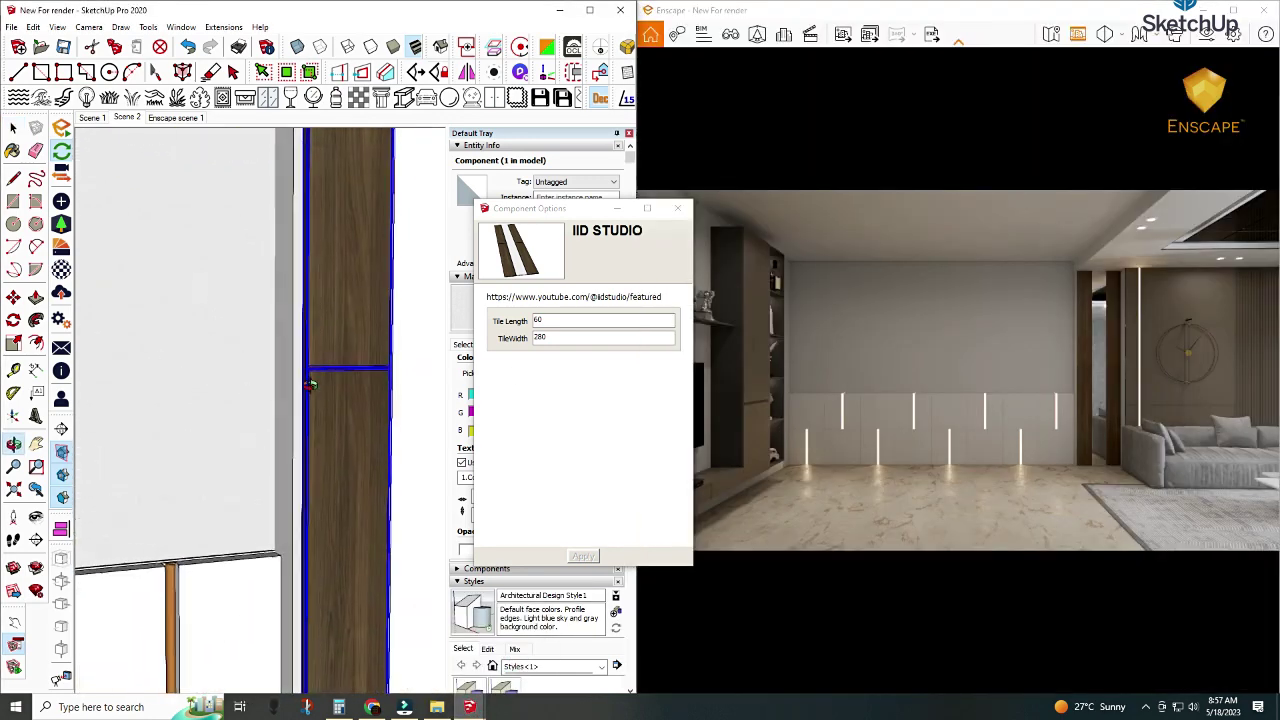
pyautogui.moveTo(311, 385); pyautogui.dragTo(77, 557, button='middle')
pyautogui.click(14, 343)
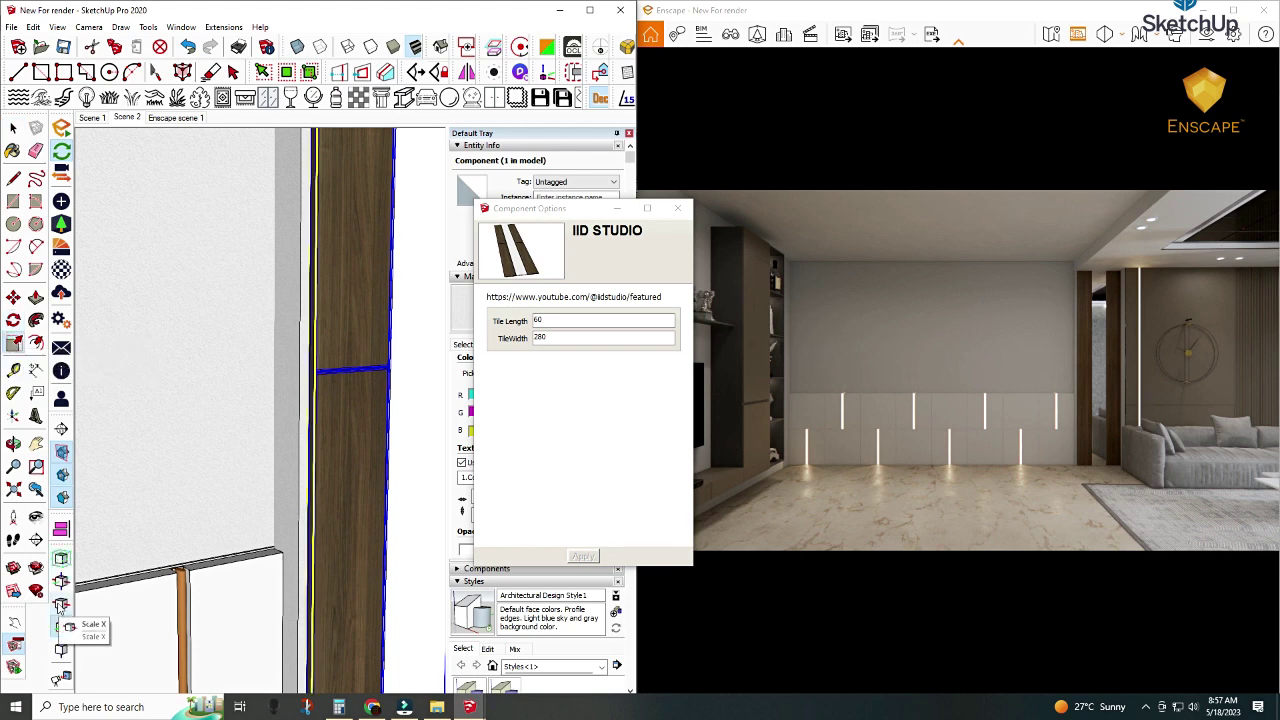
pyautogui.moveTo(237, 508); pyautogui.dragTo(300, 333, button='middle')
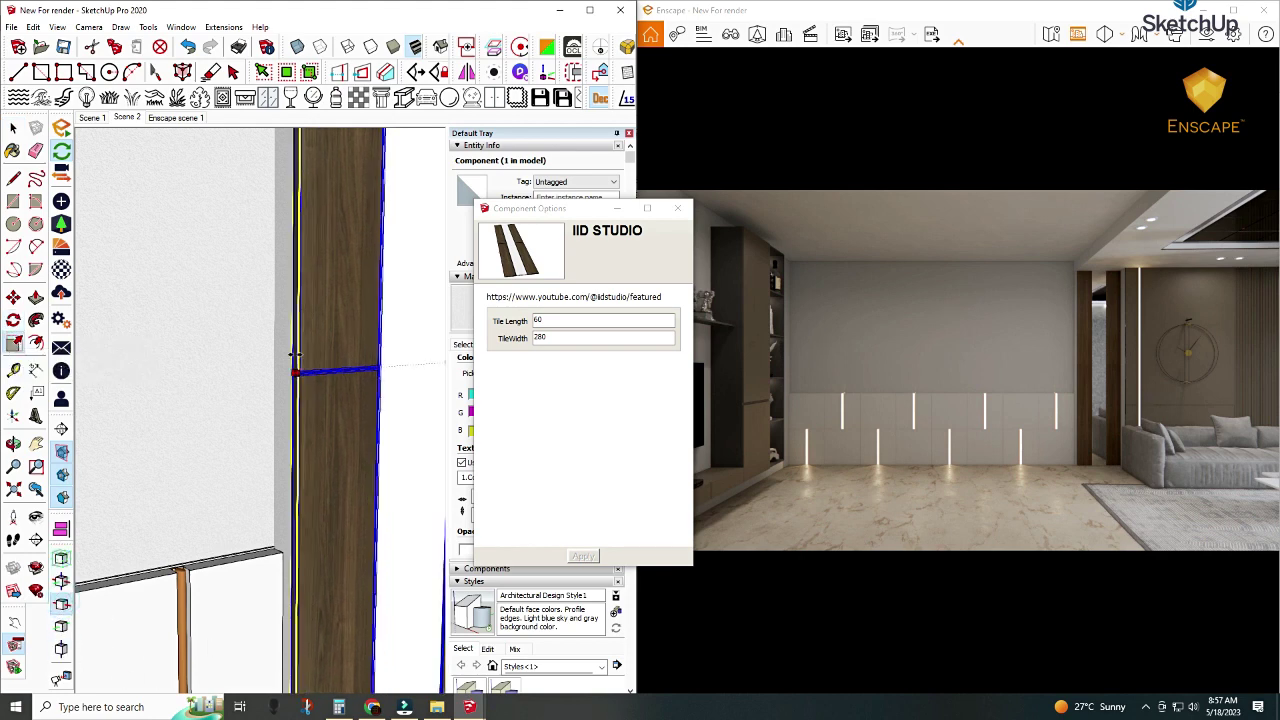
pyautogui.click(303, 372)
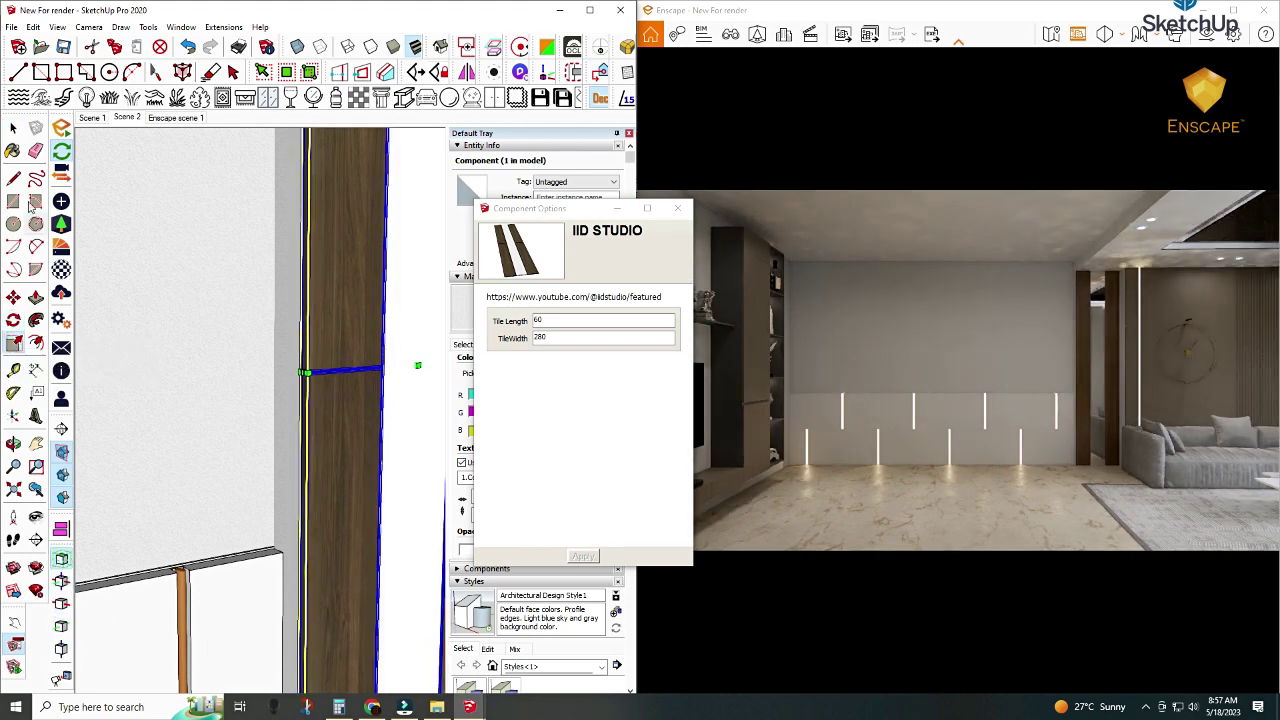
pyautogui.moveTo(122, 337)
pyautogui.mouseDown(button='middle')
pyautogui.moveTo(114, 491)
pyautogui.moveTo(194, 571)
pyautogui.moveTo(337, 529)
pyautogui.moveTo(324, 509)
pyautogui.mouseUp(button='middle')
# In Front view, set the white tile array's Row Copies to 3
pyautogui.press('f')
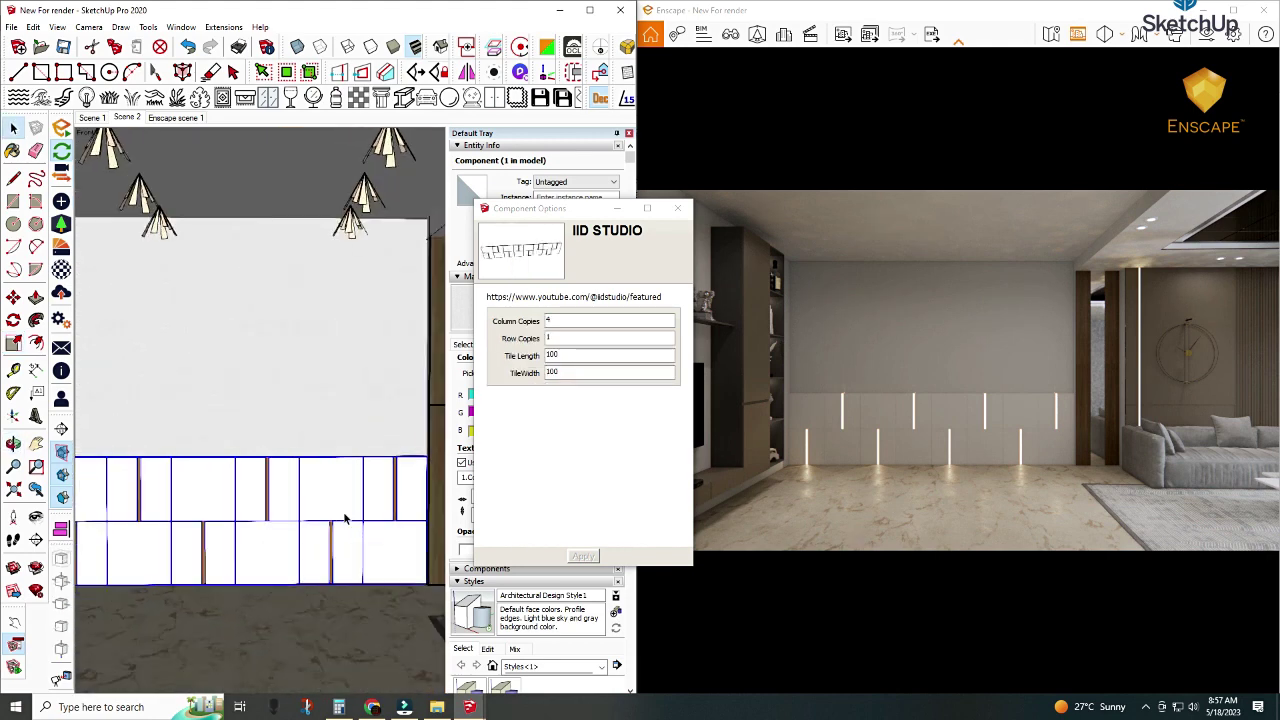
pyautogui.scroll(-5, 344, 518)
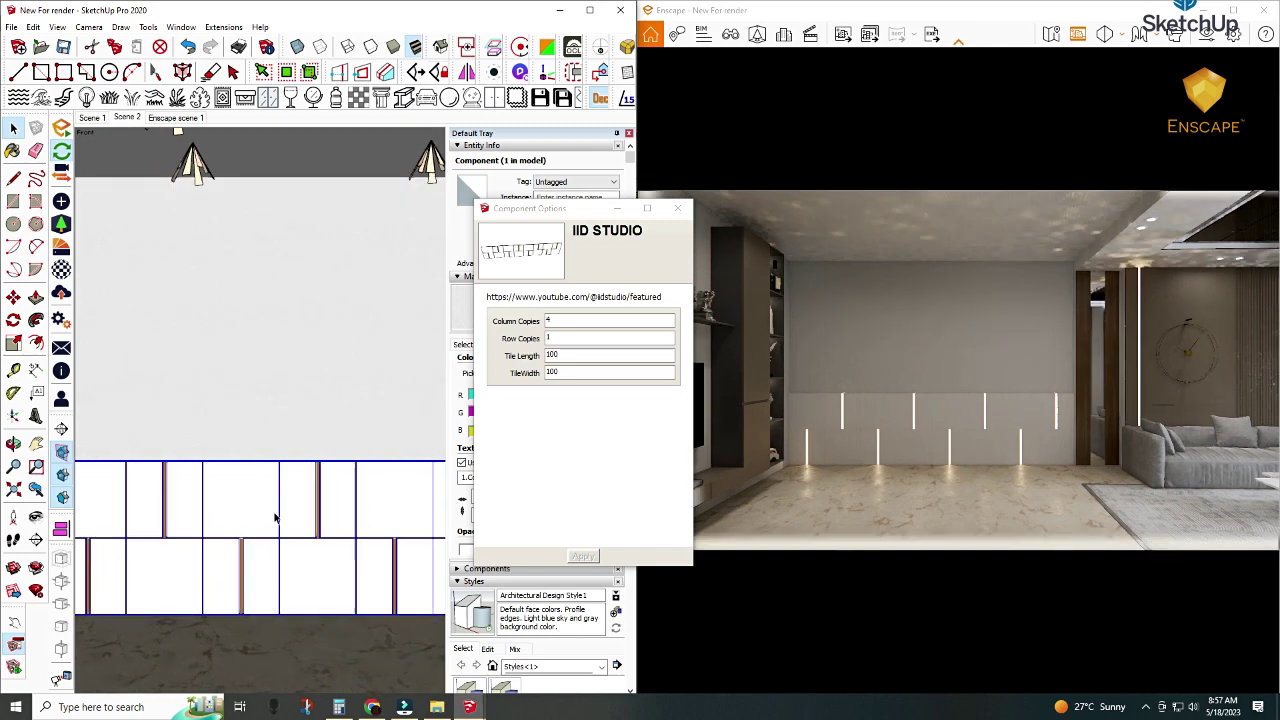
pyautogui.keyDown('shift'); pyautogui.moveTo(329, 434); pyautogui.dragTo(346, 492, button='middle'); pyautogui.keyUp('shift')
pyautogui.scroll(-2, 346, 492)
pyautogui.click(549, 338)
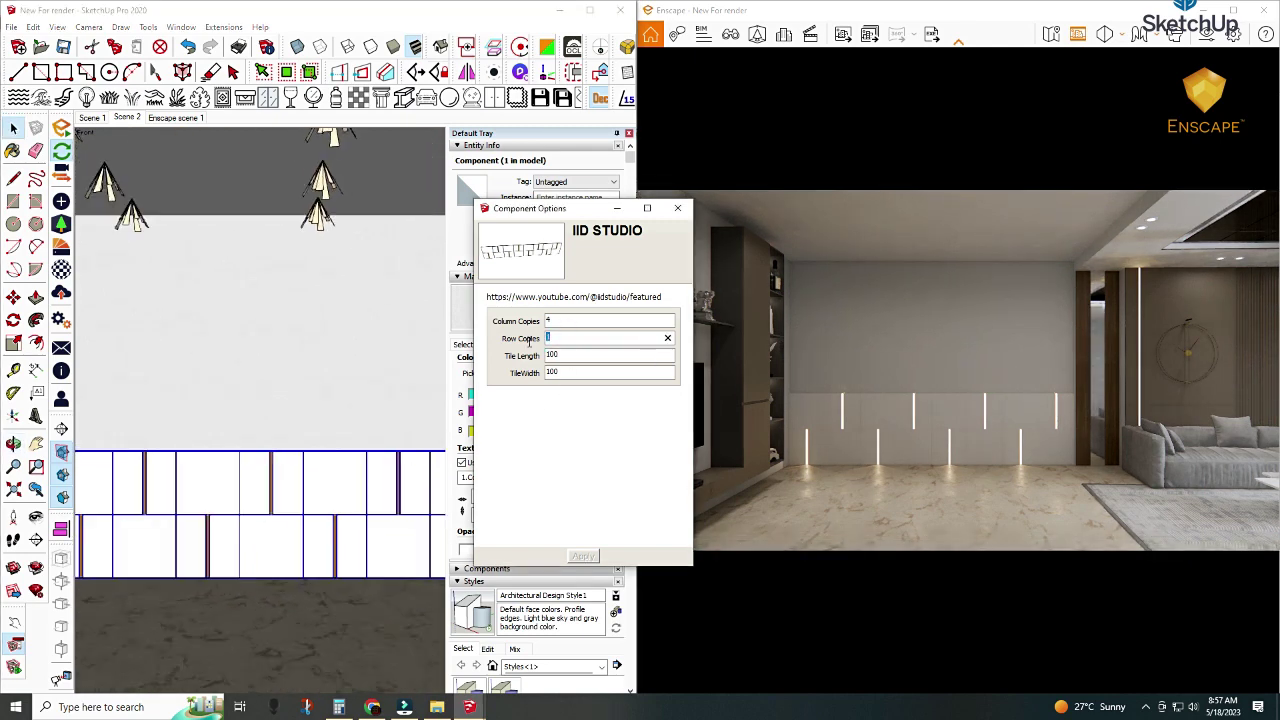
pyautogui.write('3')
pyautogui.click(584, 557)
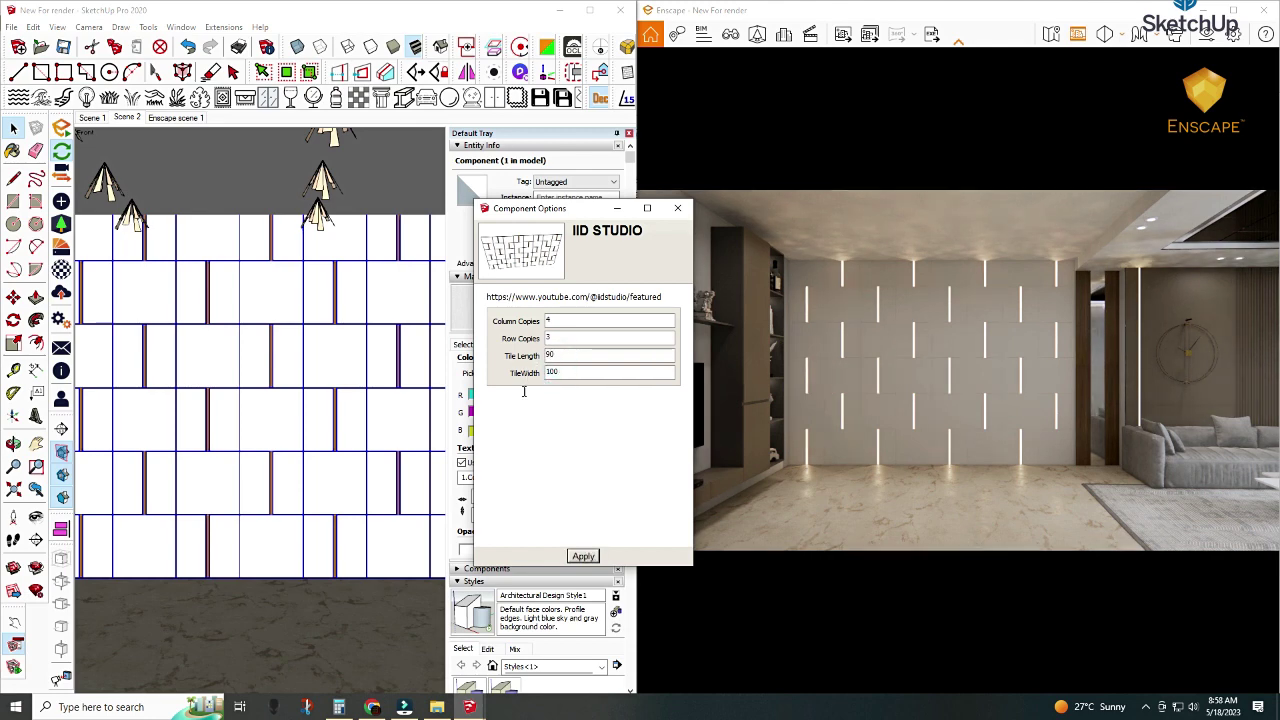
# Resize the array's tiles to length 100 and width 95, applying each change
pyautogui.press('Return')
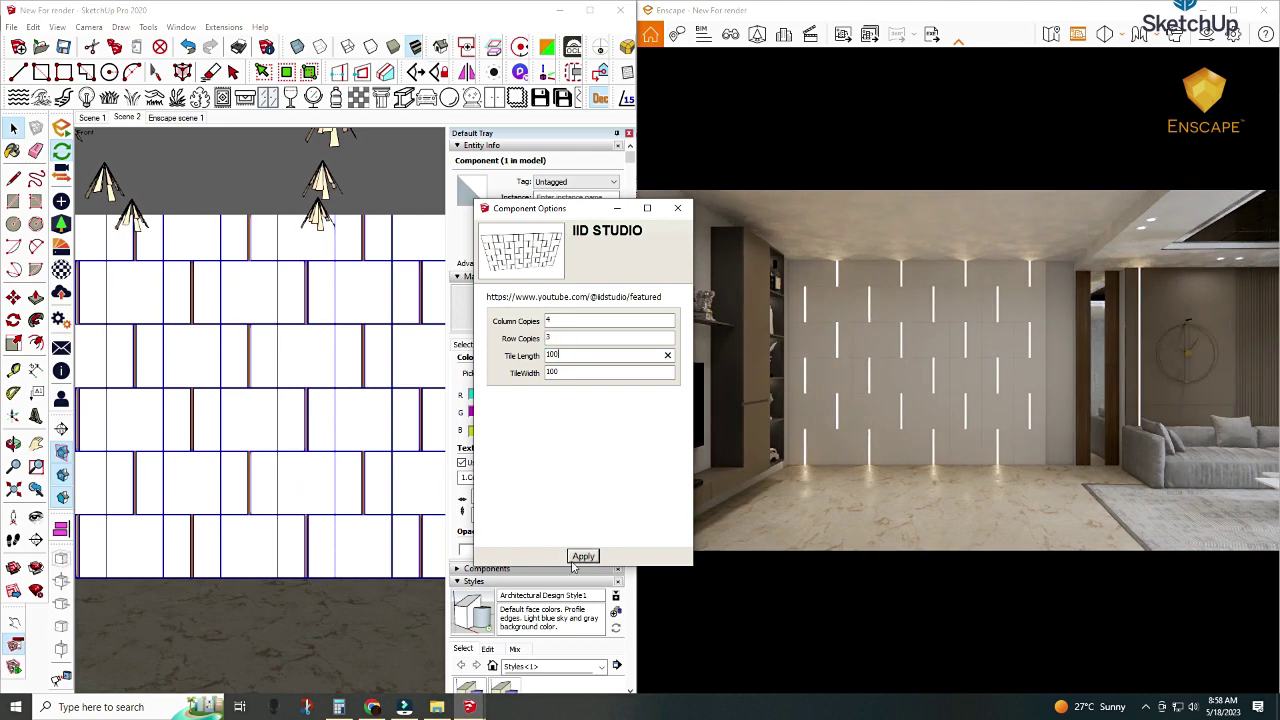
pyautogui.click(575, 560)
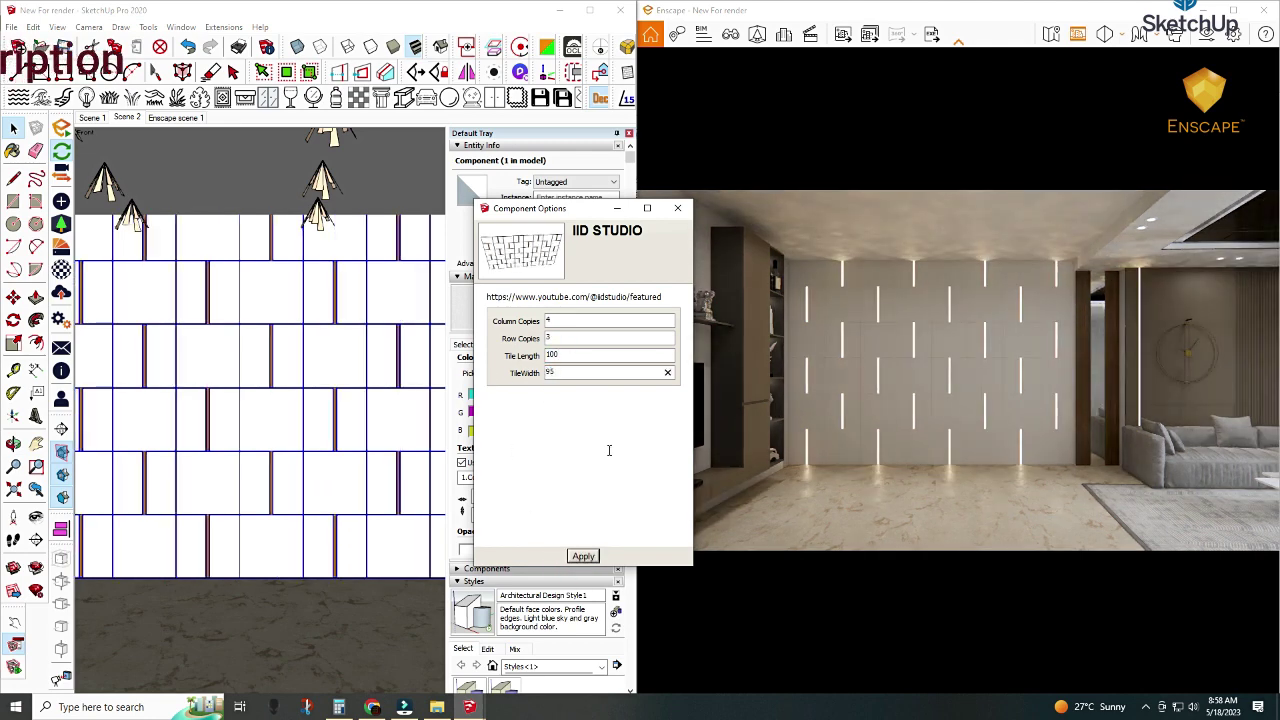
pyautogui.click(584, 557)
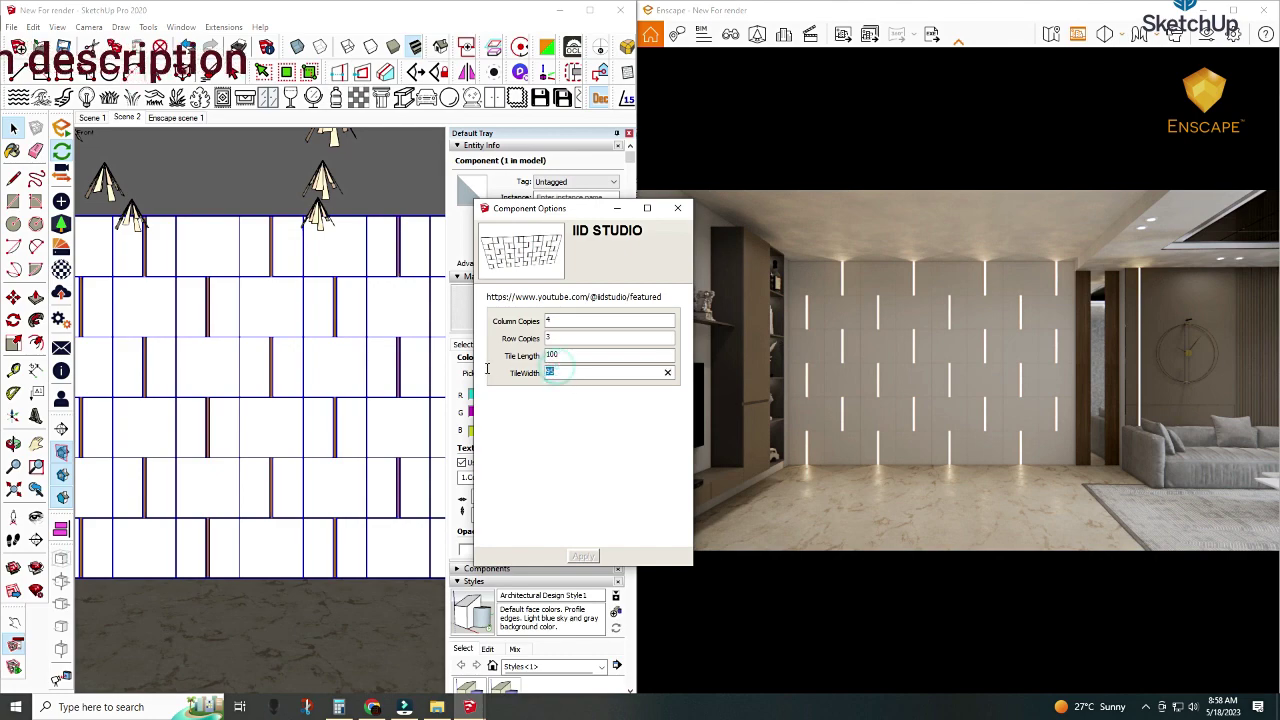
pyautogui.click(584, 557)
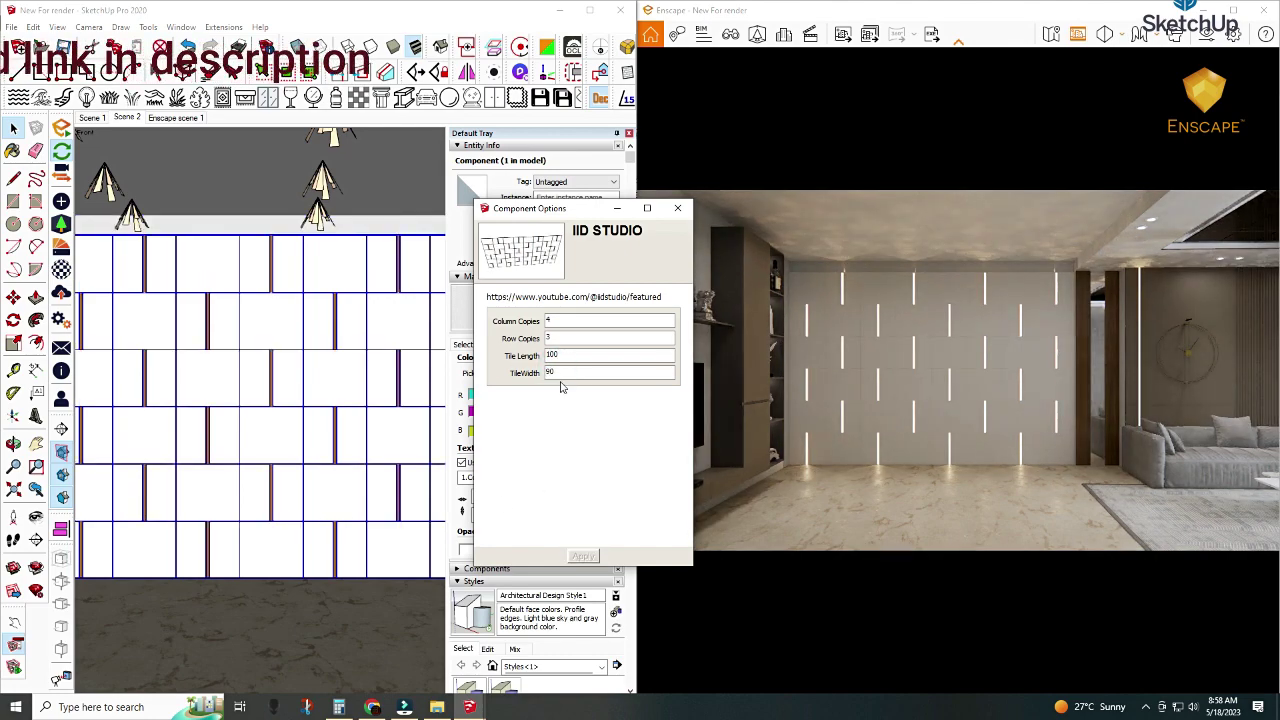
pyautogui.write('95')
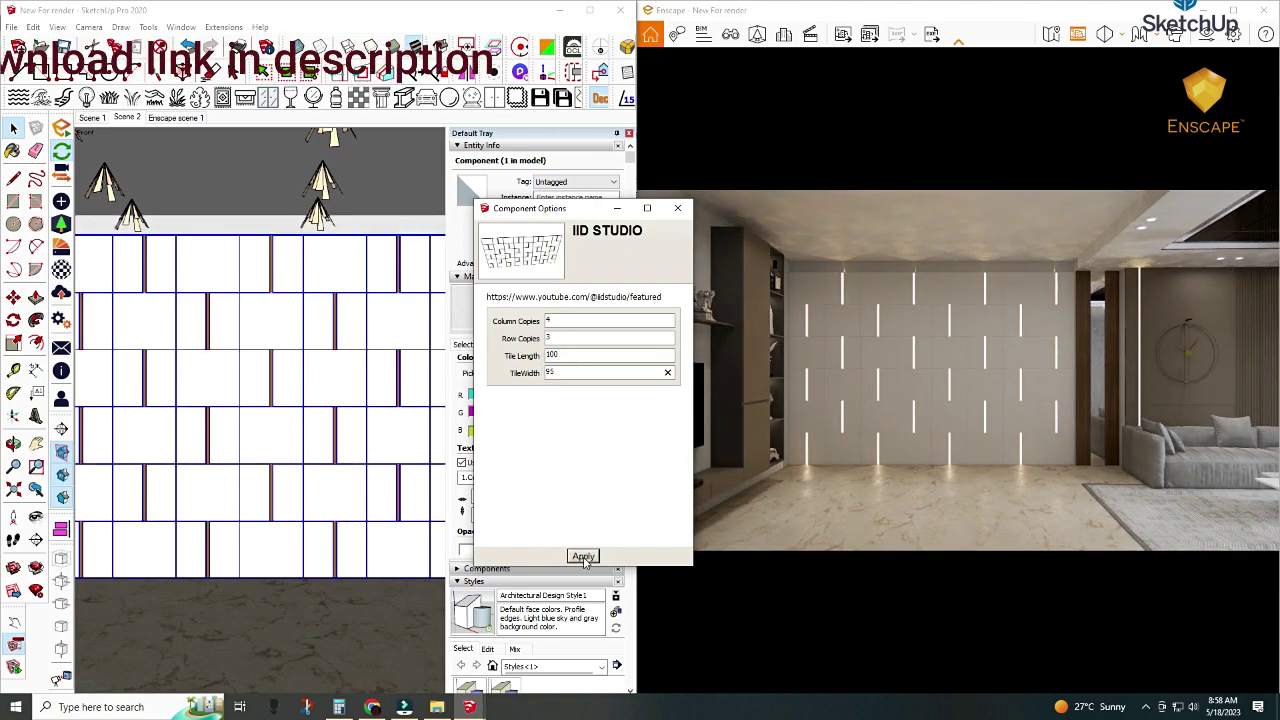
pyautogui.press('Return')
pyautogui.click(678, 208)
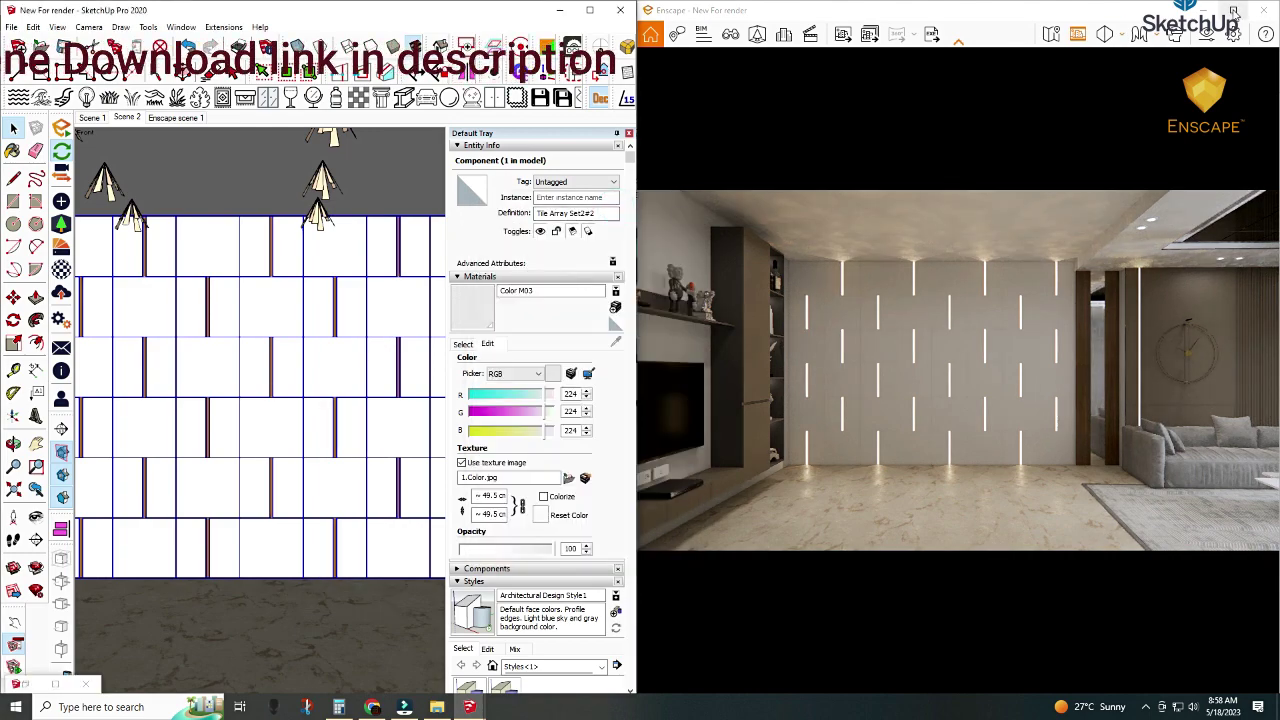
# Dolly in and save an Enscape screenshot of the three-tier lit wall, then restore the half-screen layout
pyautogui.scroll(3, 466, 316)
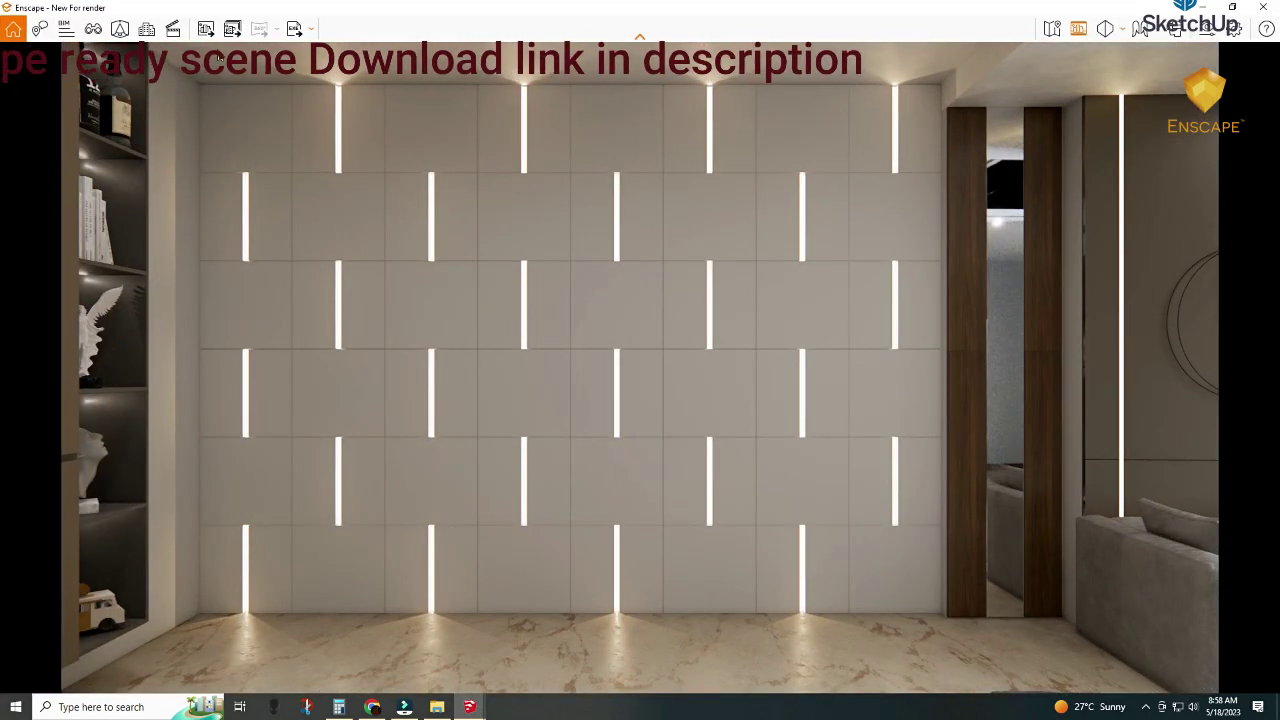
pyautogui.press('F11')
pyautogui.click(701, 605)
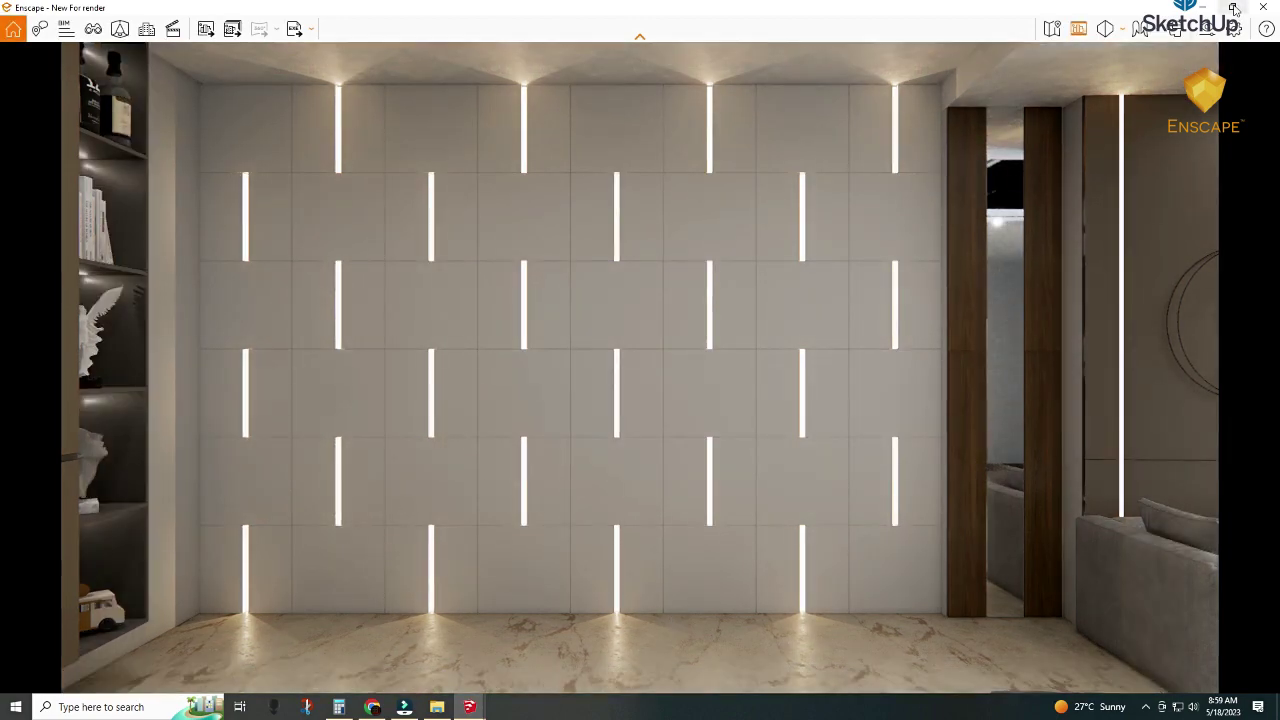
pyautogui.click(1234, 9)
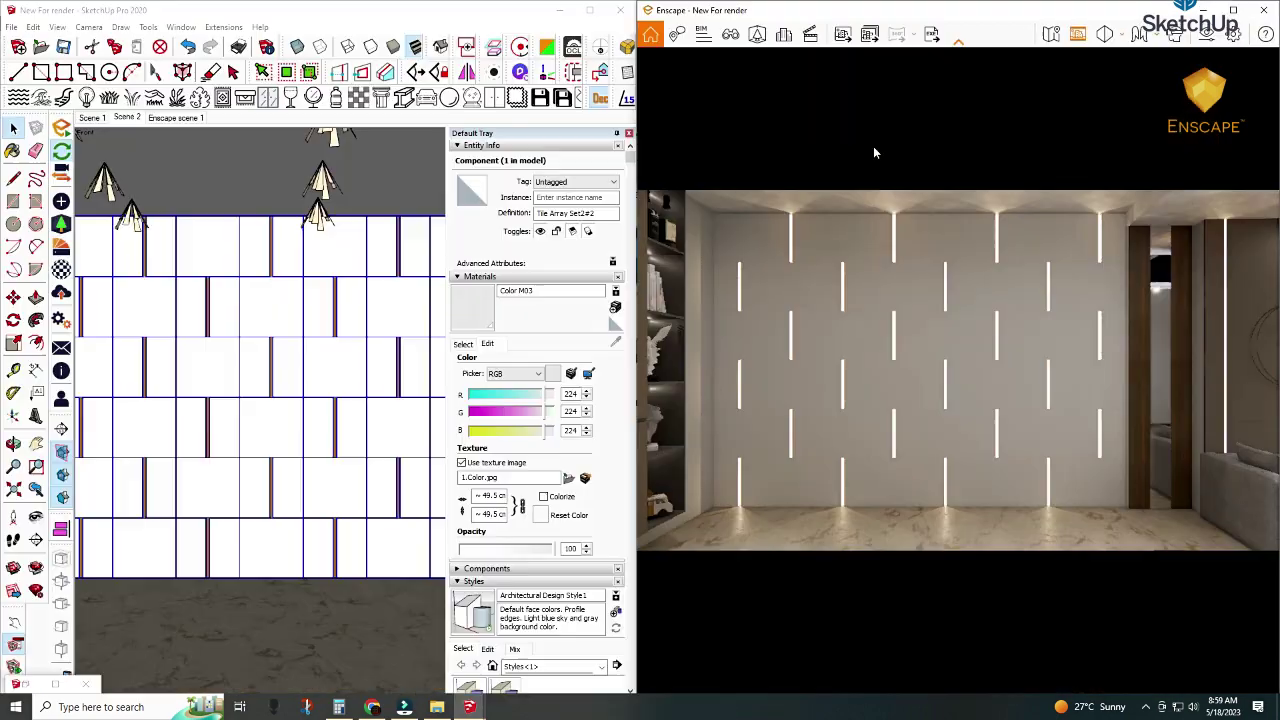
# Open the wall tile component and position the camera close to the wall
pyautogui.doubleClick(243, 194)
pyautogui.click(243, 188)
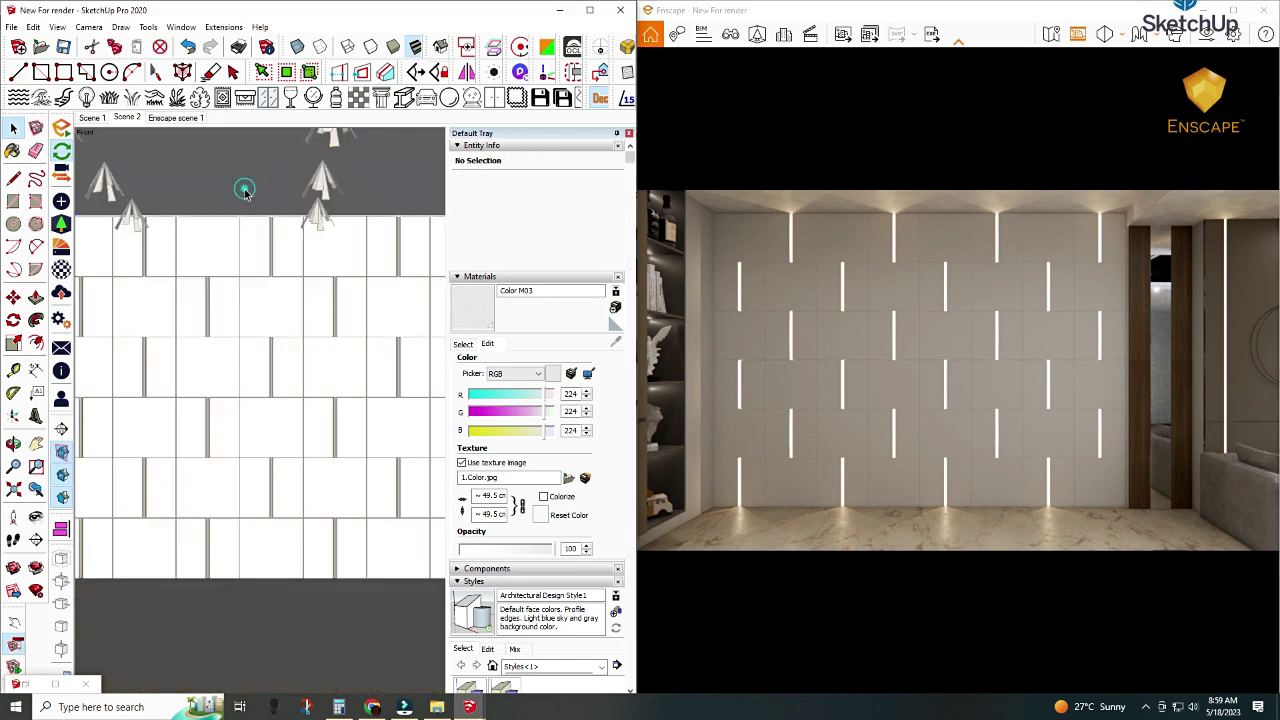
pyautogui.click(35, 297)
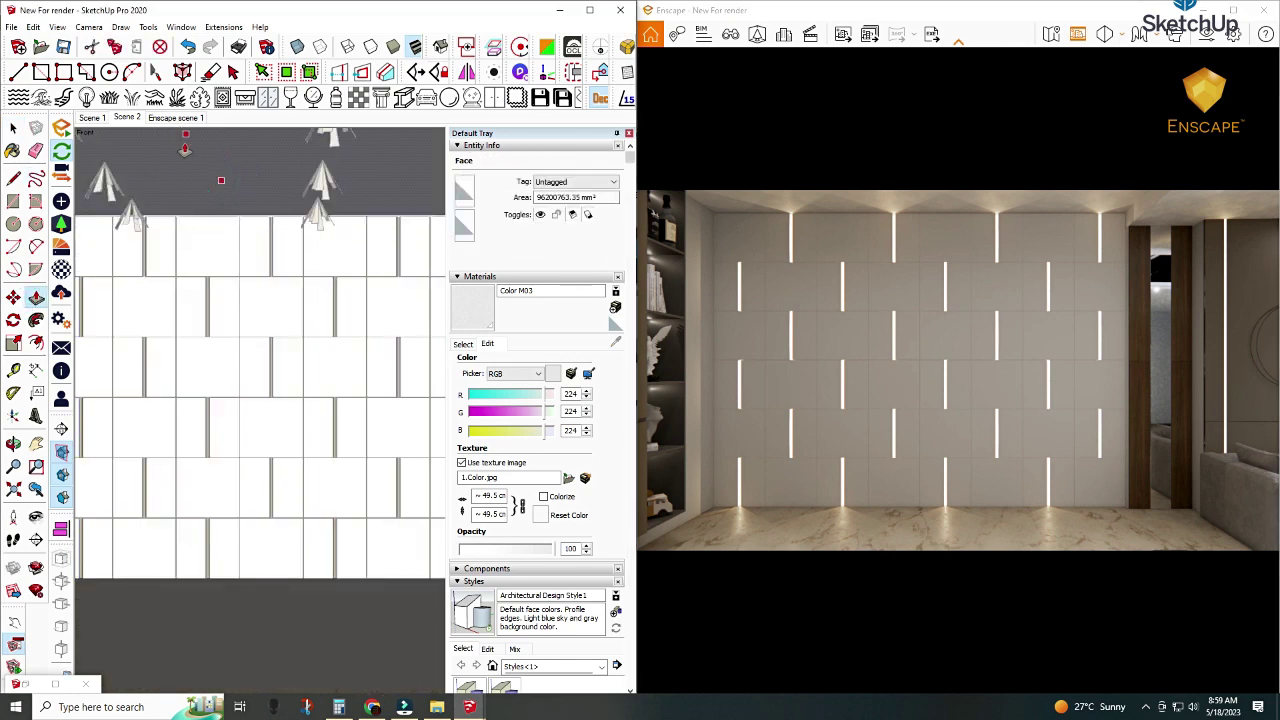
pyautogui.click(200, 257)
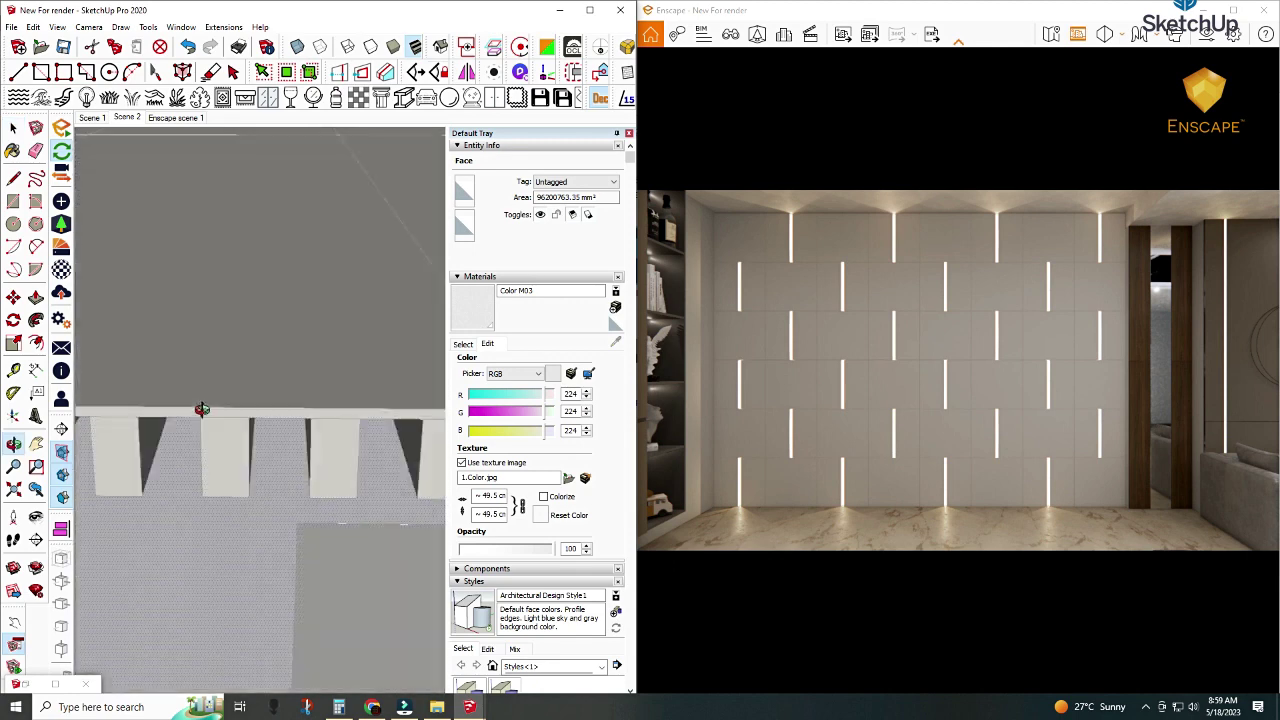
pyautogui.moveTo(201, 381); pyautogui.dragTo(214, 408)
pyautogui.press('space')
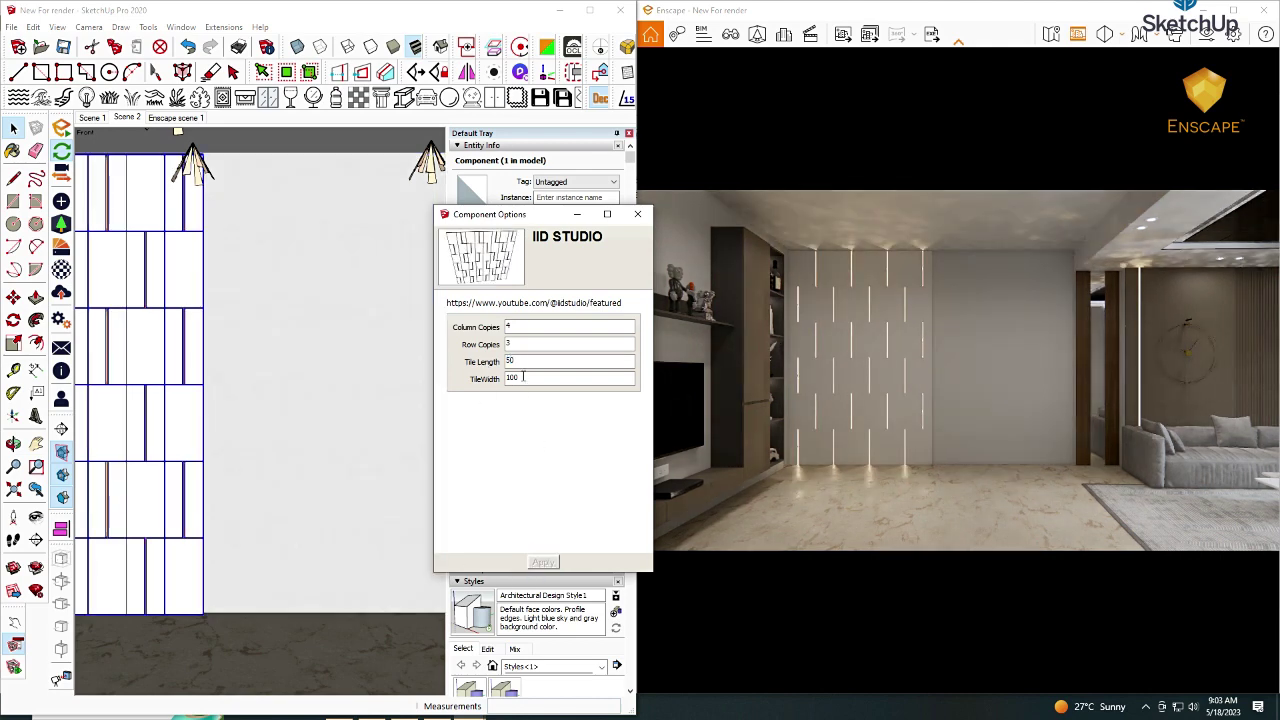
# Set tile width 50 with 8 column and 6 row copies, then close Component Options
pyautogui.doubleClick(517, 377)
pyautogui.write('50')
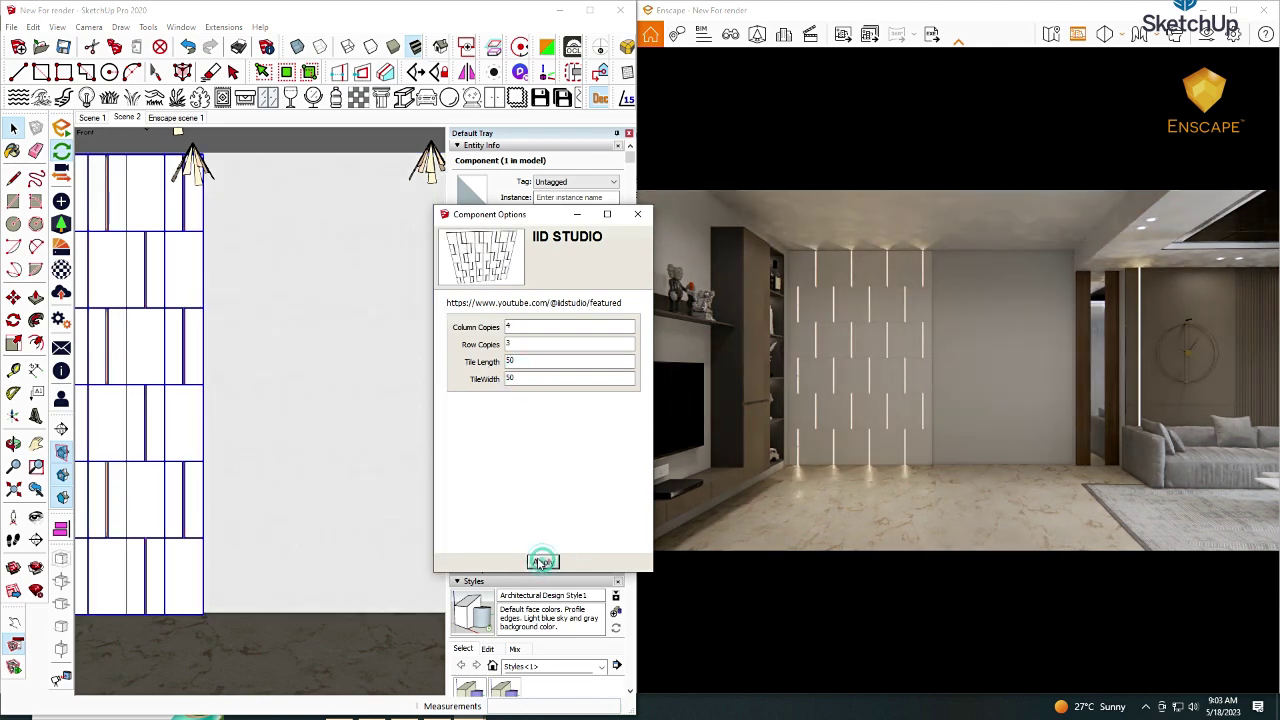
pyautogui.click(541, 563)
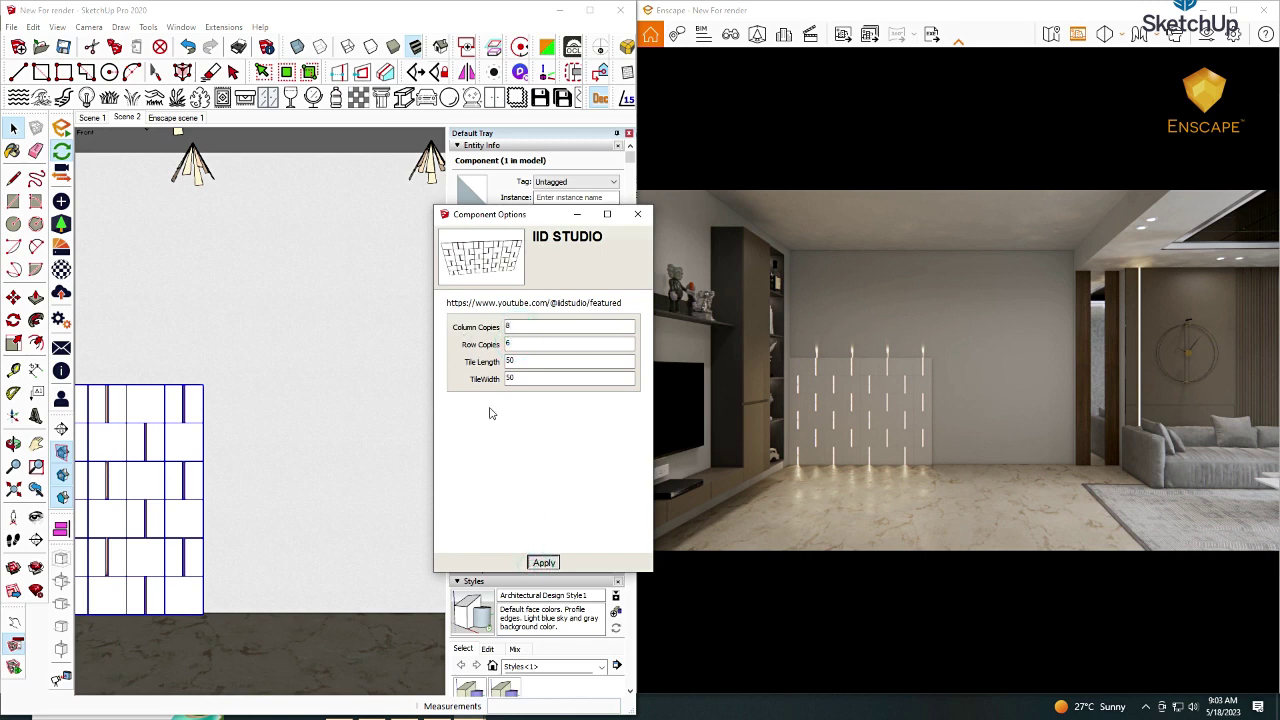
pyautogui.press('Return')
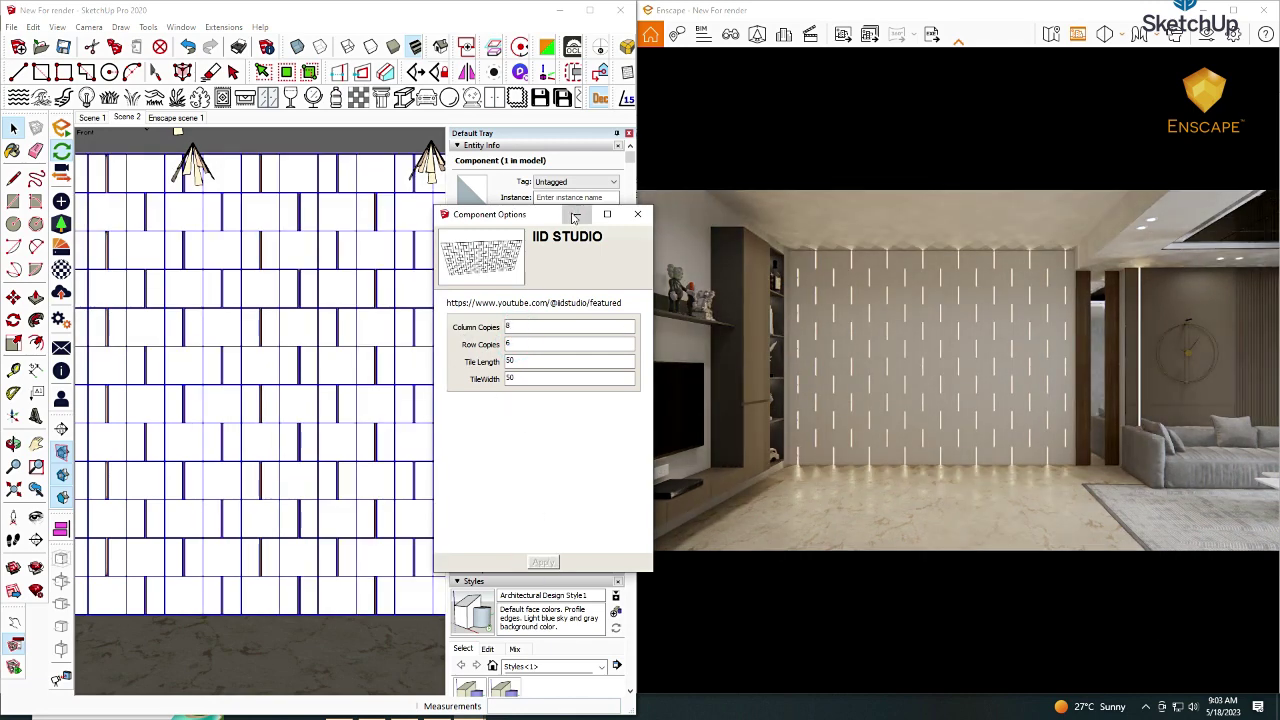
pyautogui.click(575, 217)
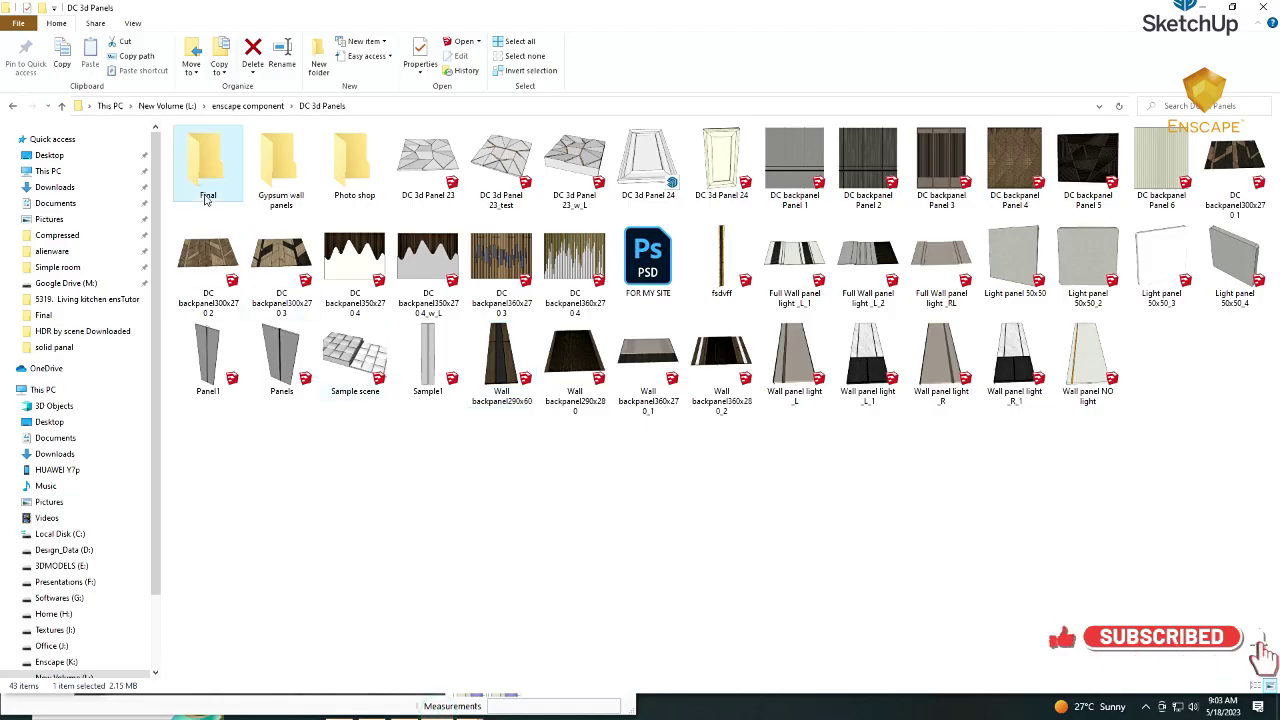
# Open the Final folder and carry Light panel 01 toward the SketchUp viewport
pyautogui.doubleClick(205, 198)
pyautogui.moveTo(428, 258); pyautogui.dragTo(648, 675)
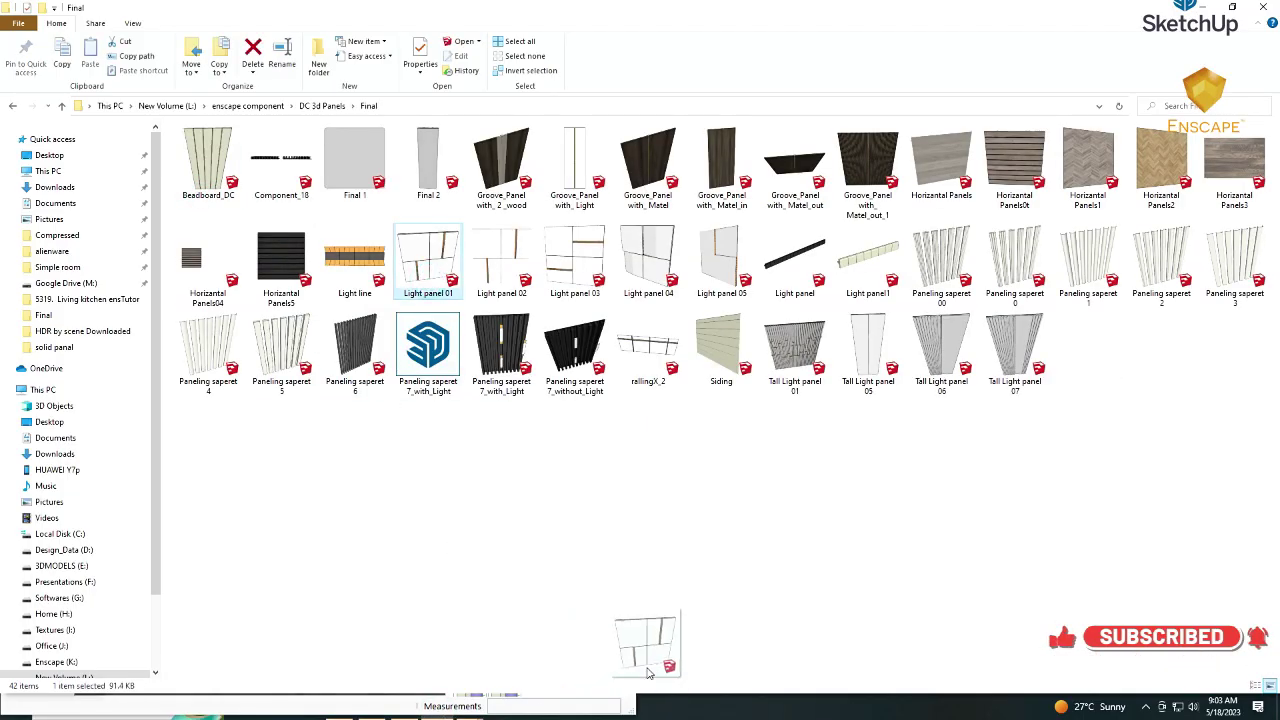
pyautogui.moveTo(648, 675); pyautogui.dragTo(510, 393)
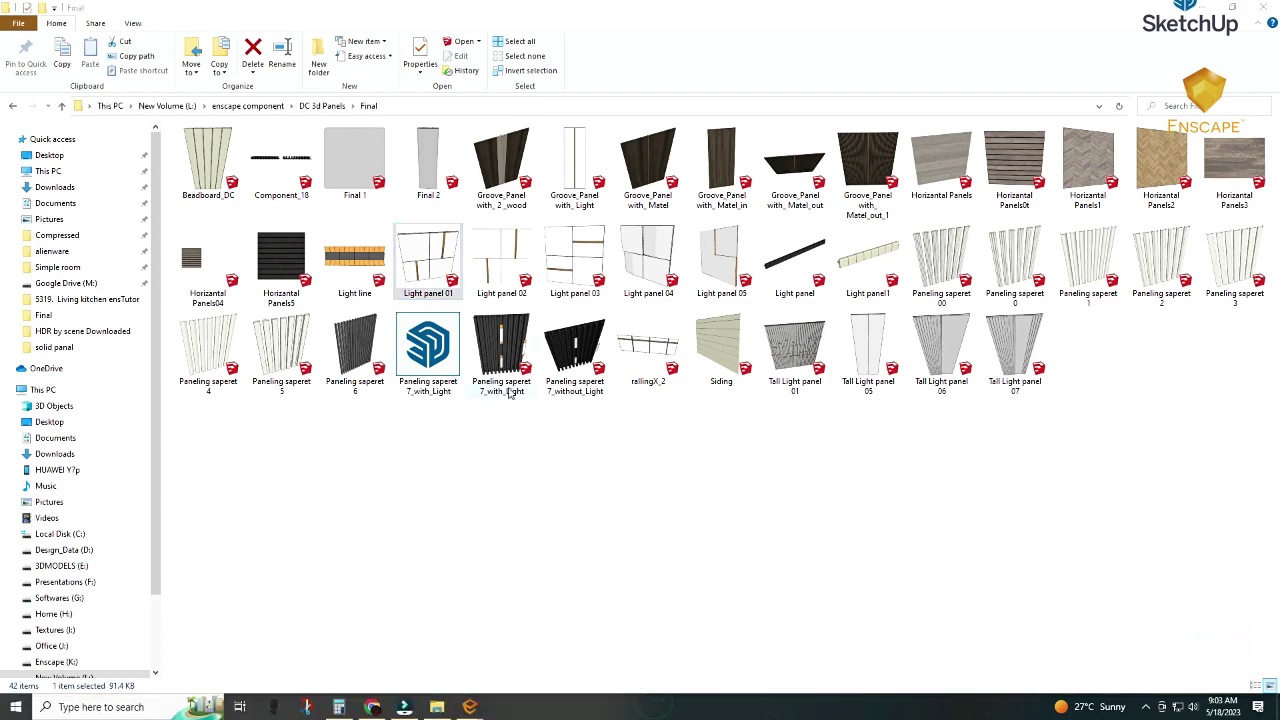
pyautogui.doubleClick(440, 277)
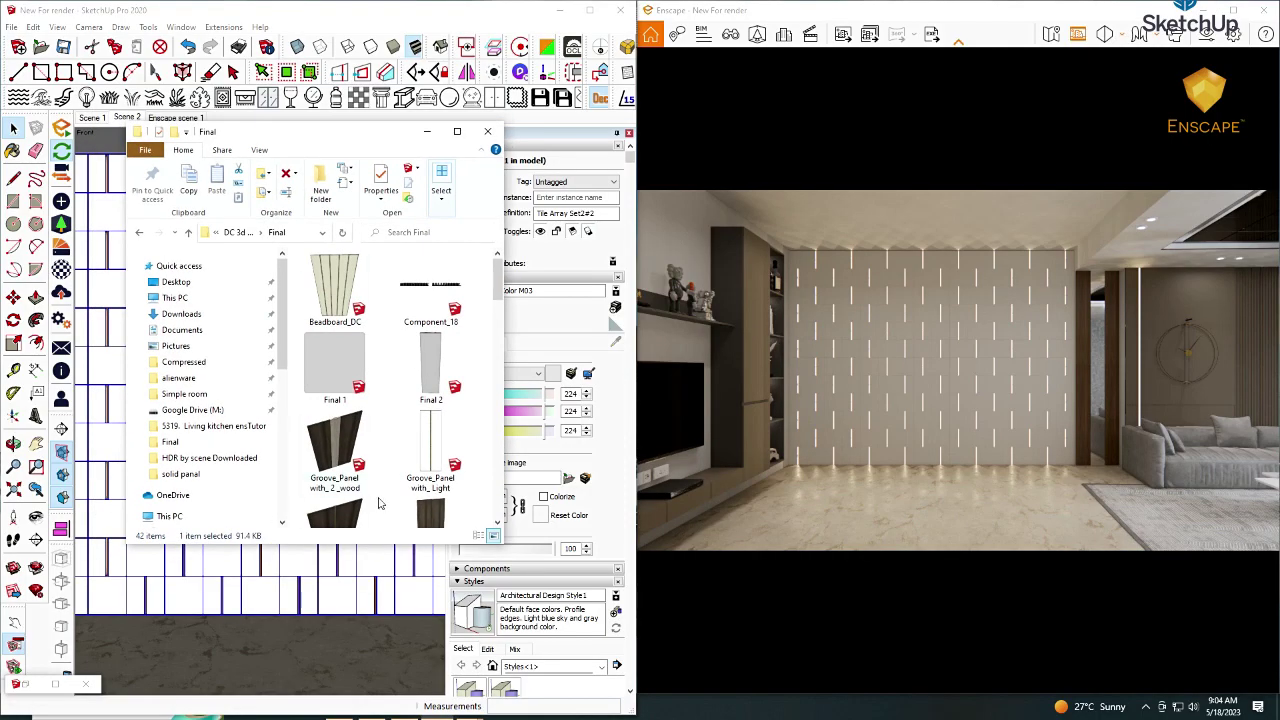
pyautogui.scroll(-3, 380, 503)
pyautogui.scroll(-3, 385, 461)
# Place a Light panel 01 sample in the room and rotate it to lie flat
pyautogui.moveTo(337, 411); pyautogui.dragTo(293, 680)
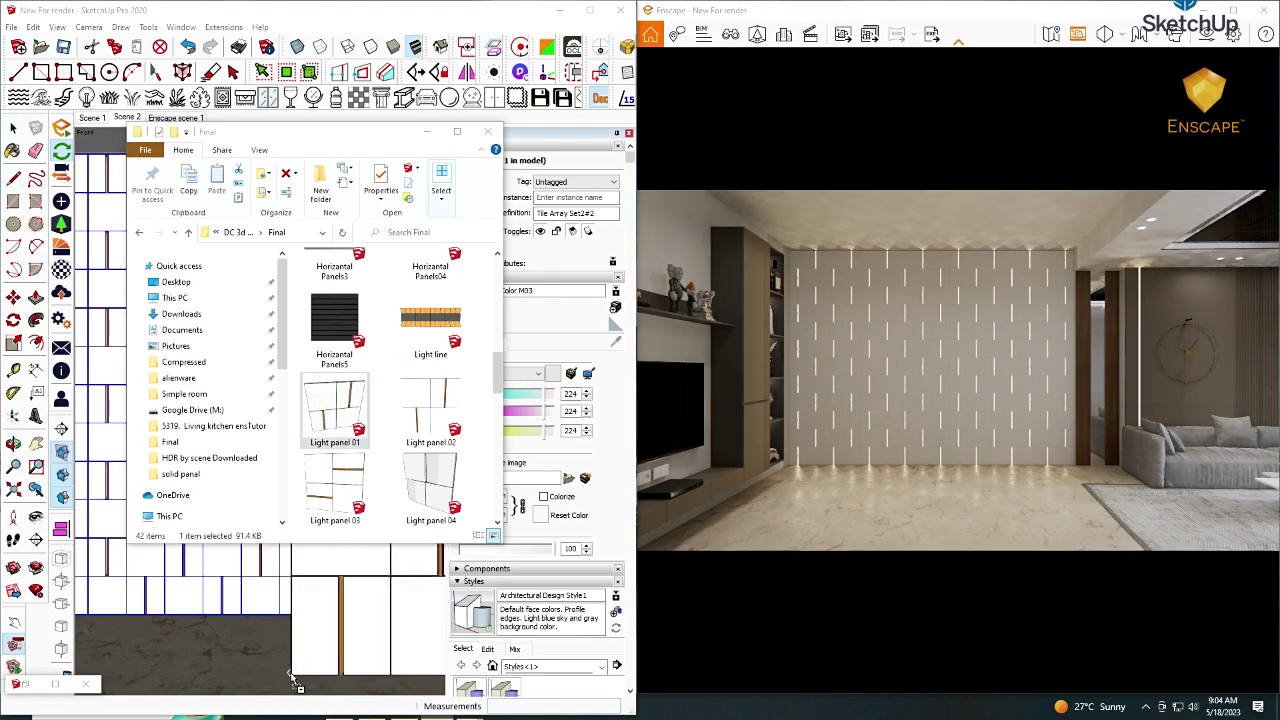
pyautogui.click(293, 680)
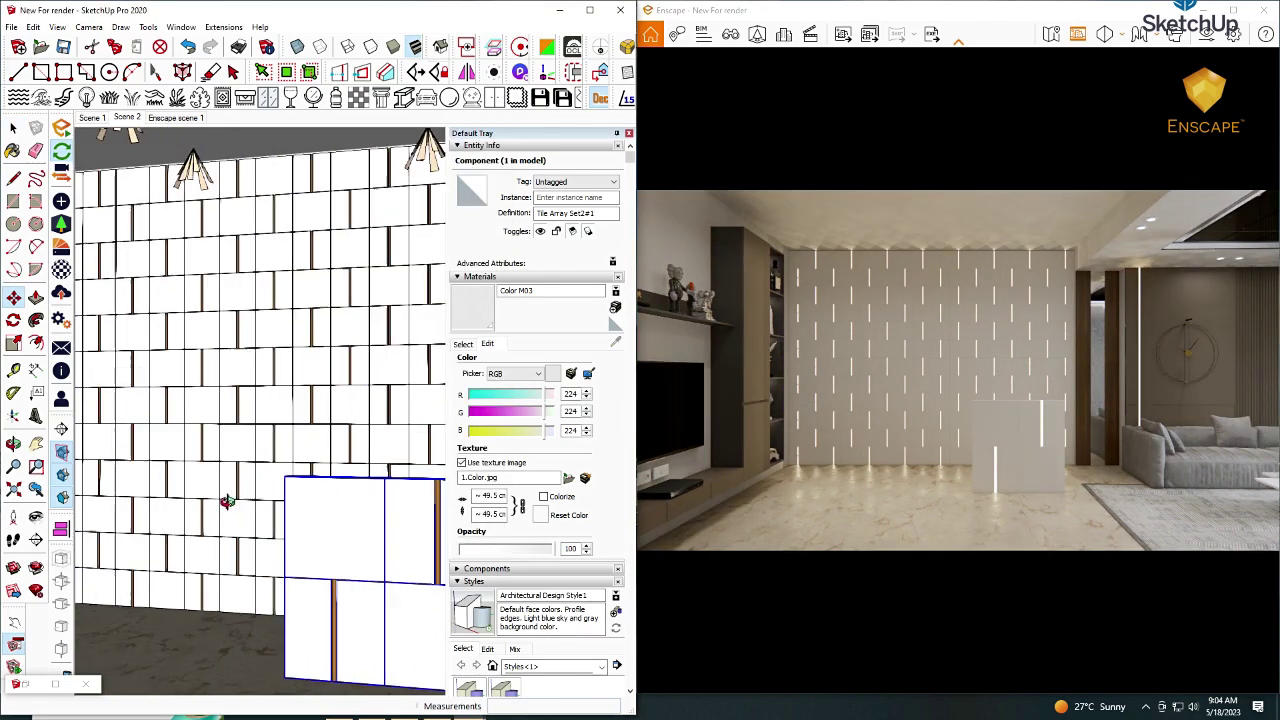
pyautogui.moveTo(227, 501); pyautogui.dragTo(277, 500, button='middle')
pyautogui.scroll(5, 277, 500)
pyautogui.scroll(-5, 314, 509)
pyautogui.scroll(1, 308, 543)
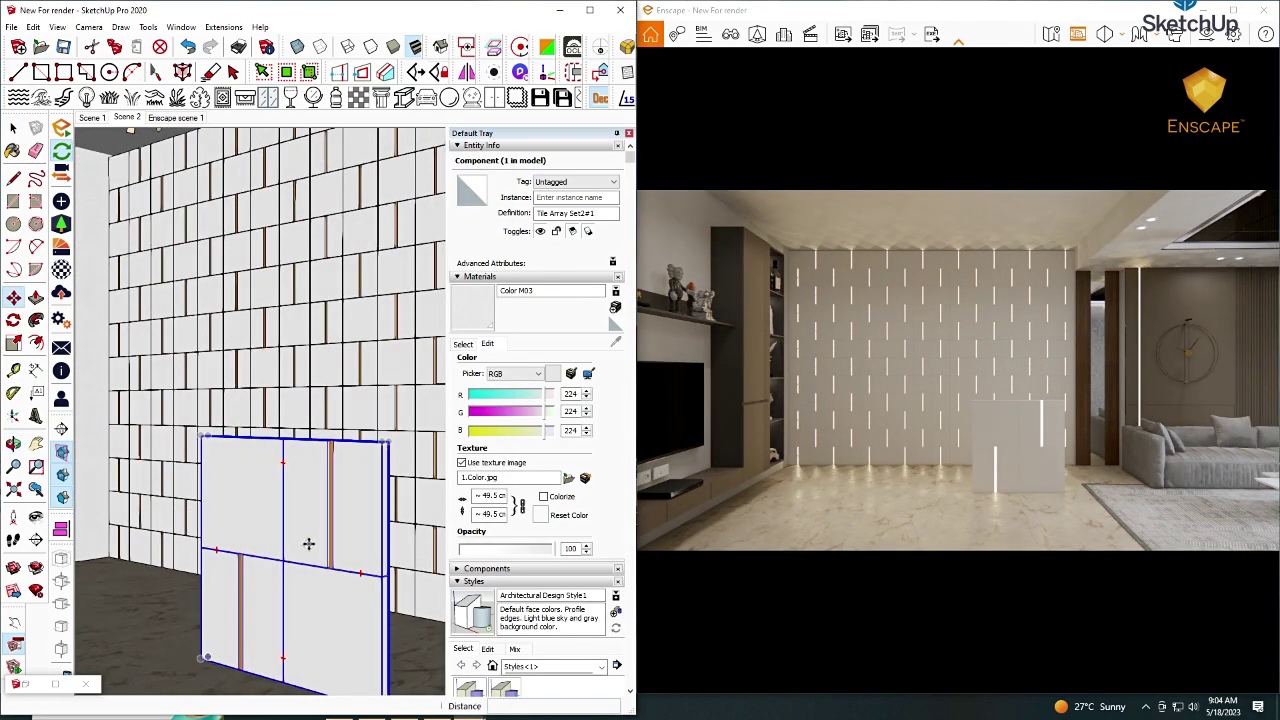
pyautogui.press('q')
pyautogui.click(320, 545)
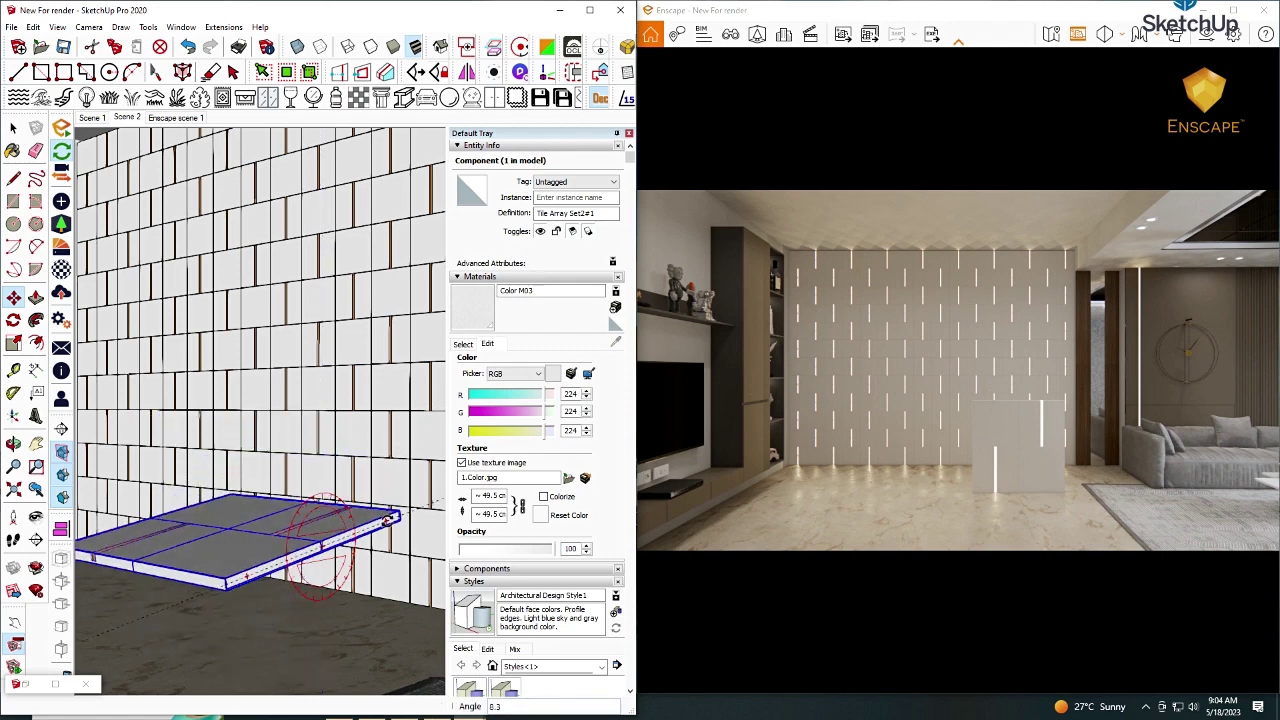
pyautogui.click(385, 521)
# Slide the flat panel across the floor in front of the wall, then select the tiled wall array
pyautogui.press('m')
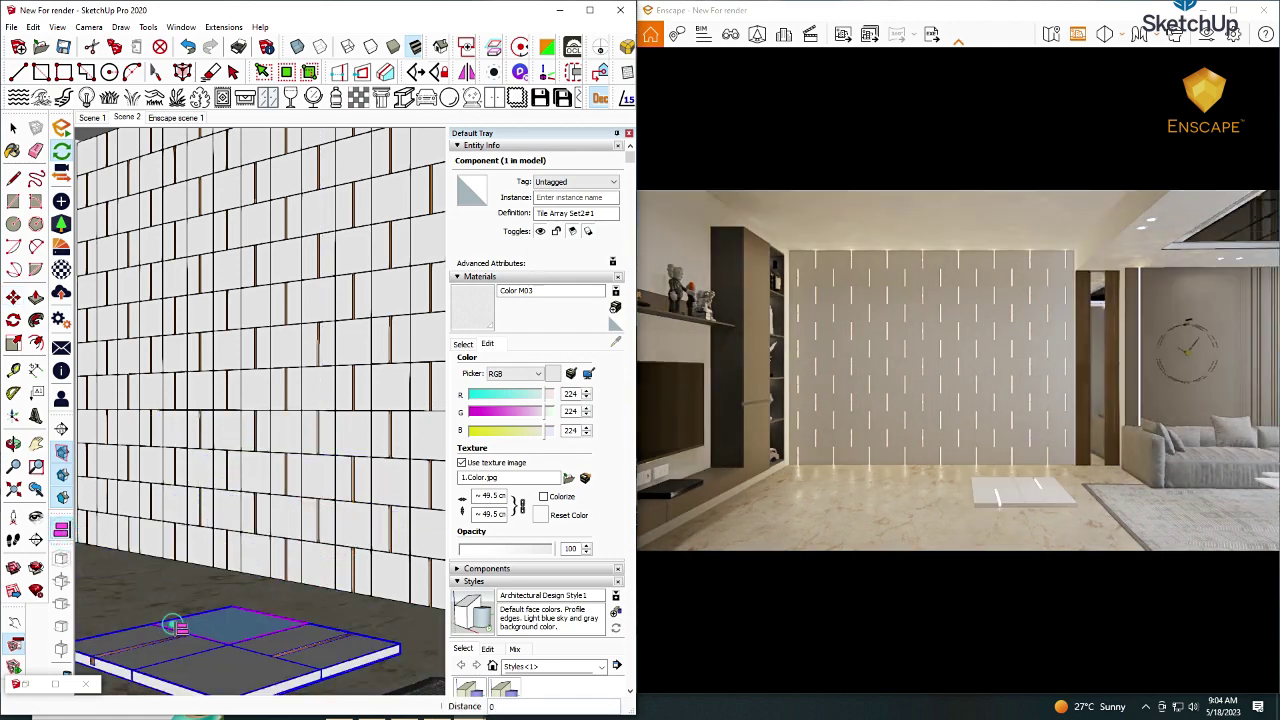
pyautogui.moveTo(175, 627); pyautogui.dragTo(320, 480, button='middle')
pyautogui.scroll(3, 294, 517)
pyautogui.scroll(3, 321, 519)
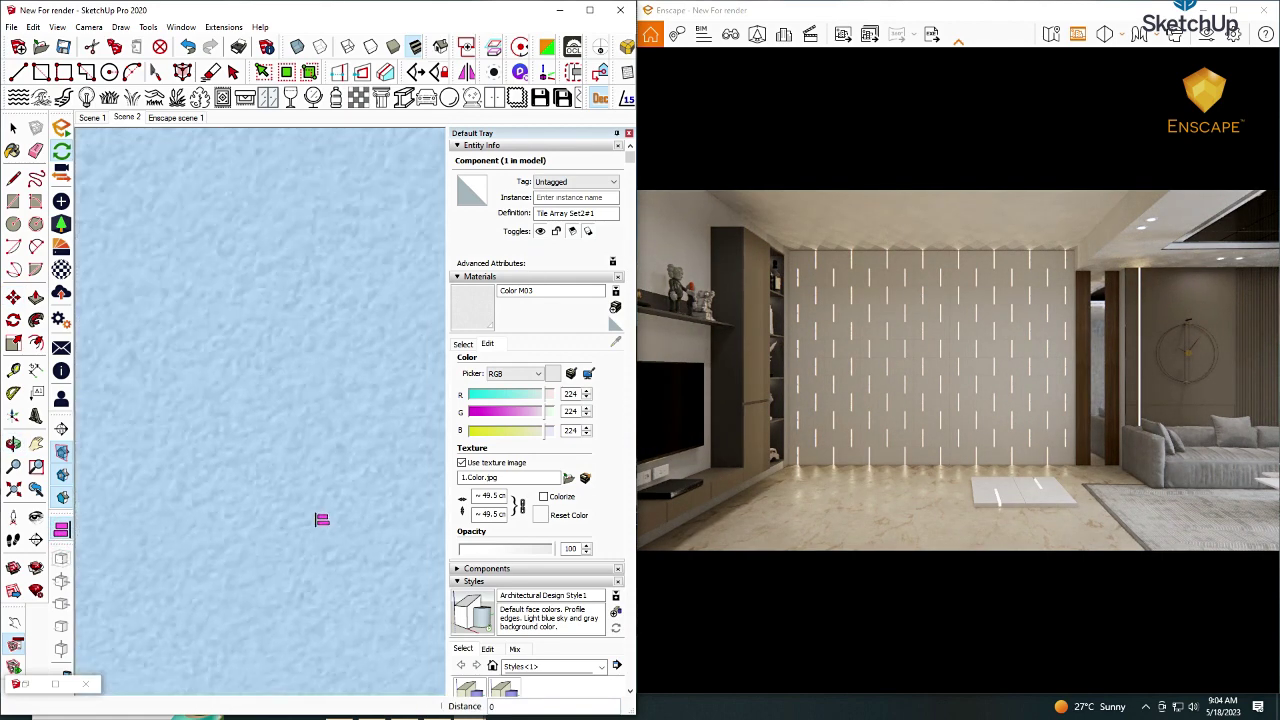
pyautogui.scroll(-5, 340, 517)
pyautogui.scroll(-3, 365, 545)
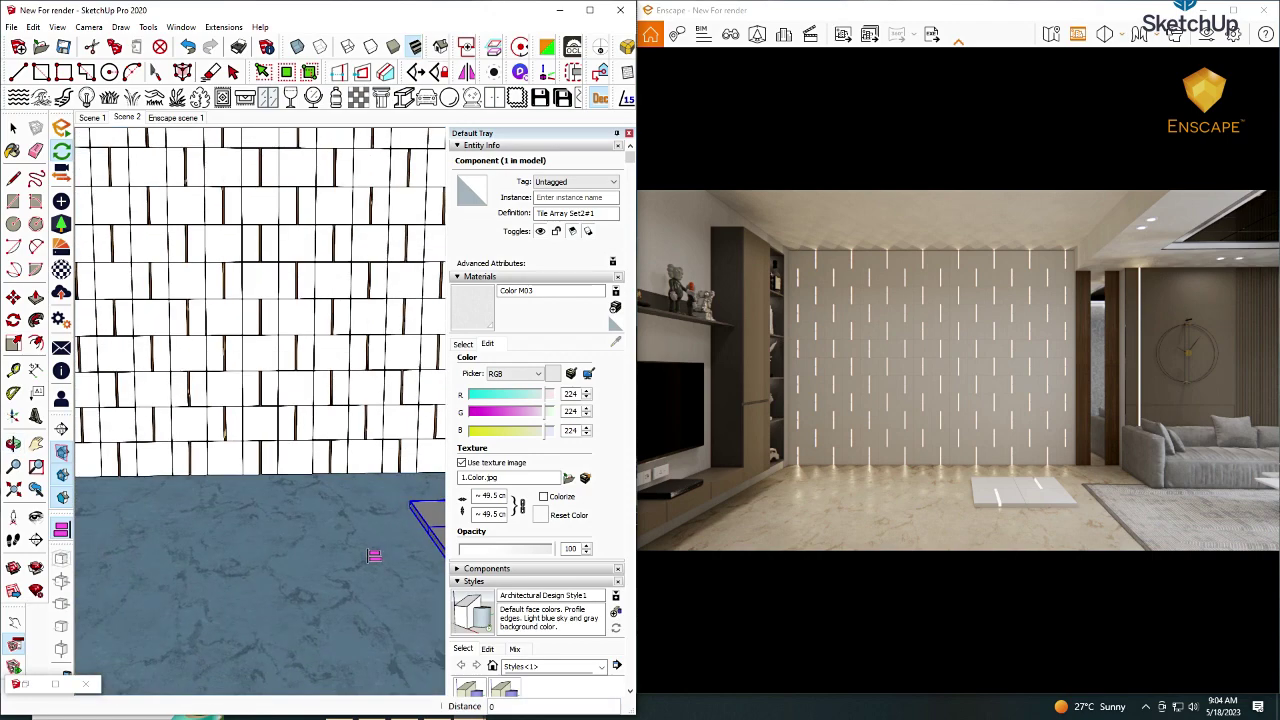
pyautogui.press('space')
pyautogui.scroll(1, 364, 541)
pyautogui.click(14, 297)
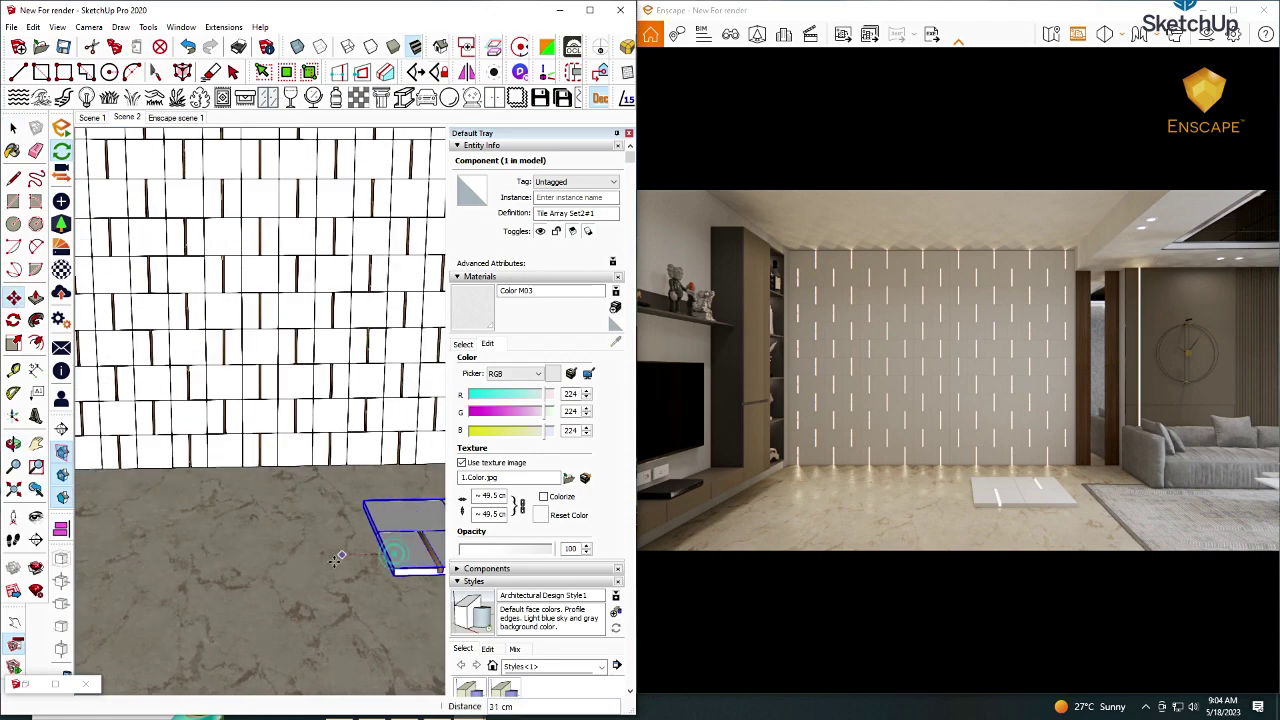
pyautogui.moveTo(420, 530); pyautogui.dragTo(155, 560)
pyautogui.press('Escape')
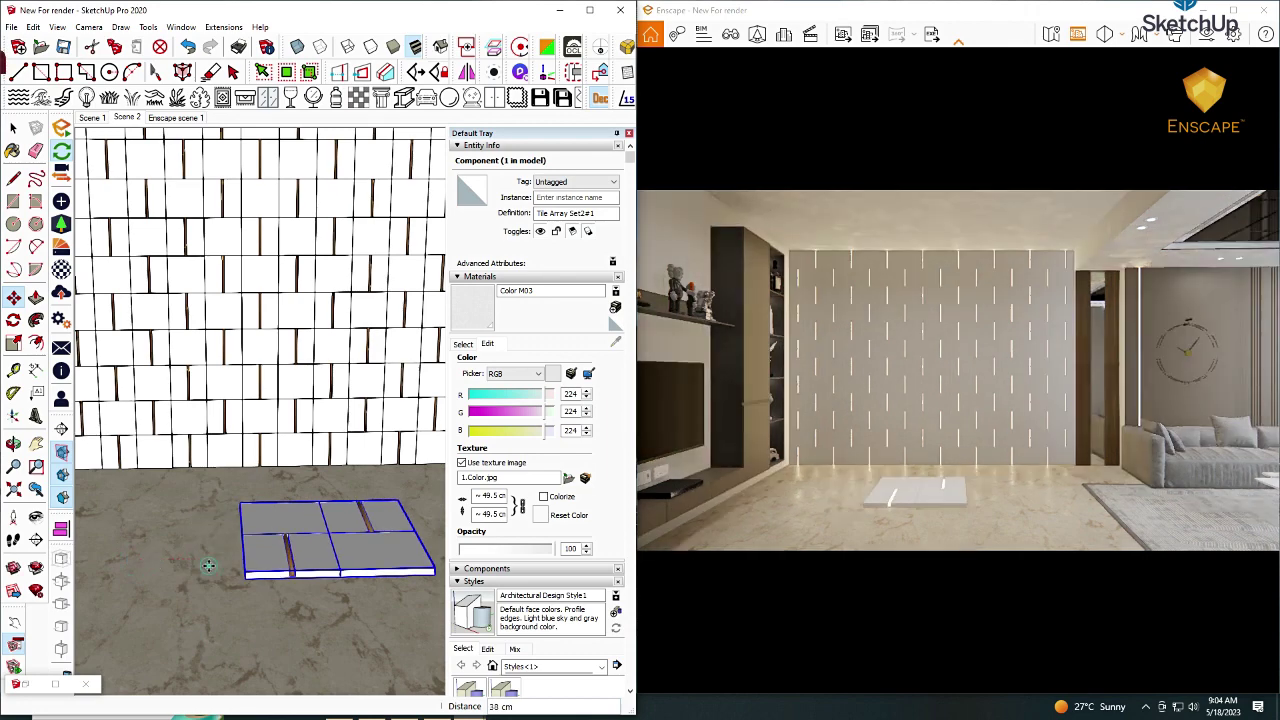
pyautogui.press('space')
pyautogui.click(195, 255)
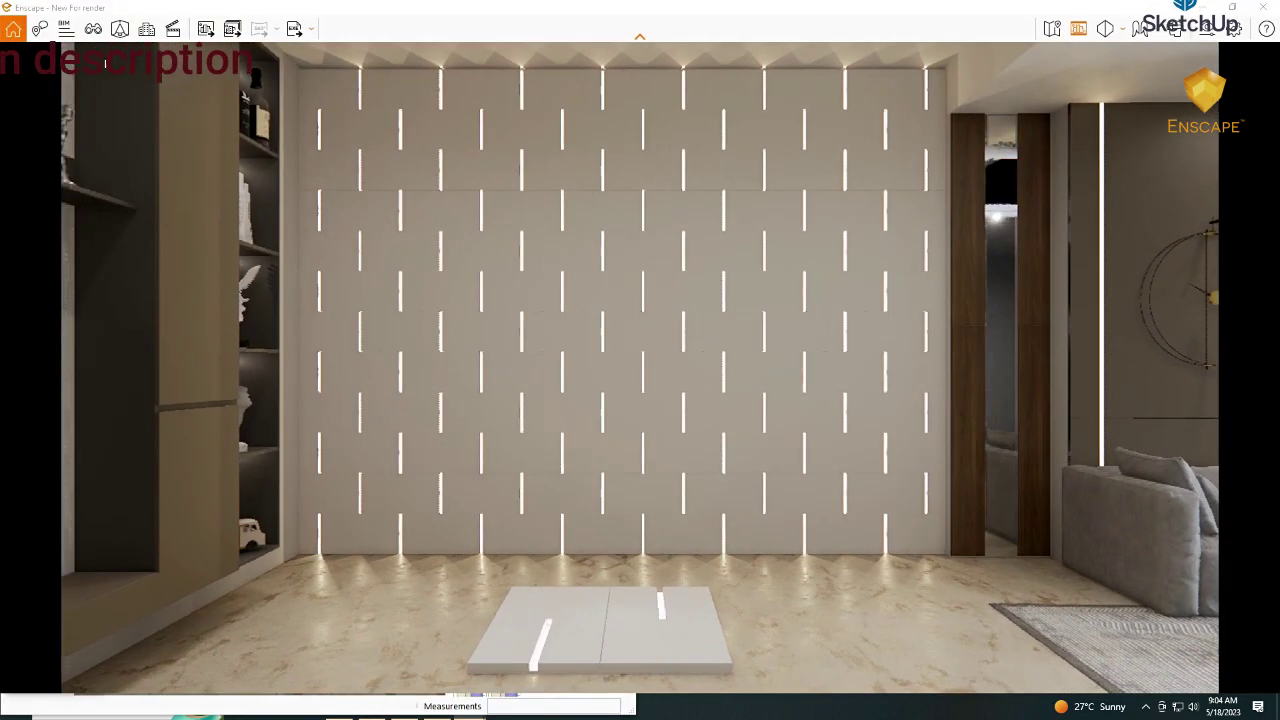
# Lower the camera slightly in the Enscape scene 1 view and save the adjusted view
pyautogui.click(93, 28)
pyautogui.click(71, 197)
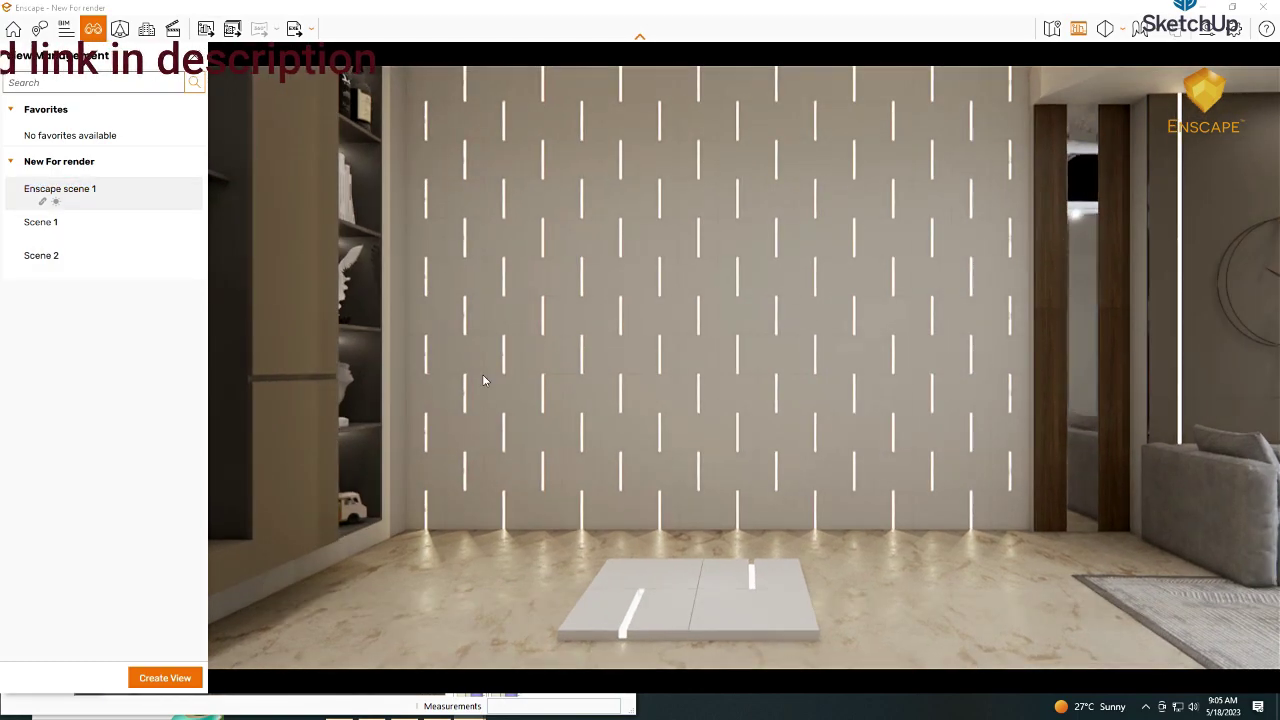
pyautogui.click(183, 193)
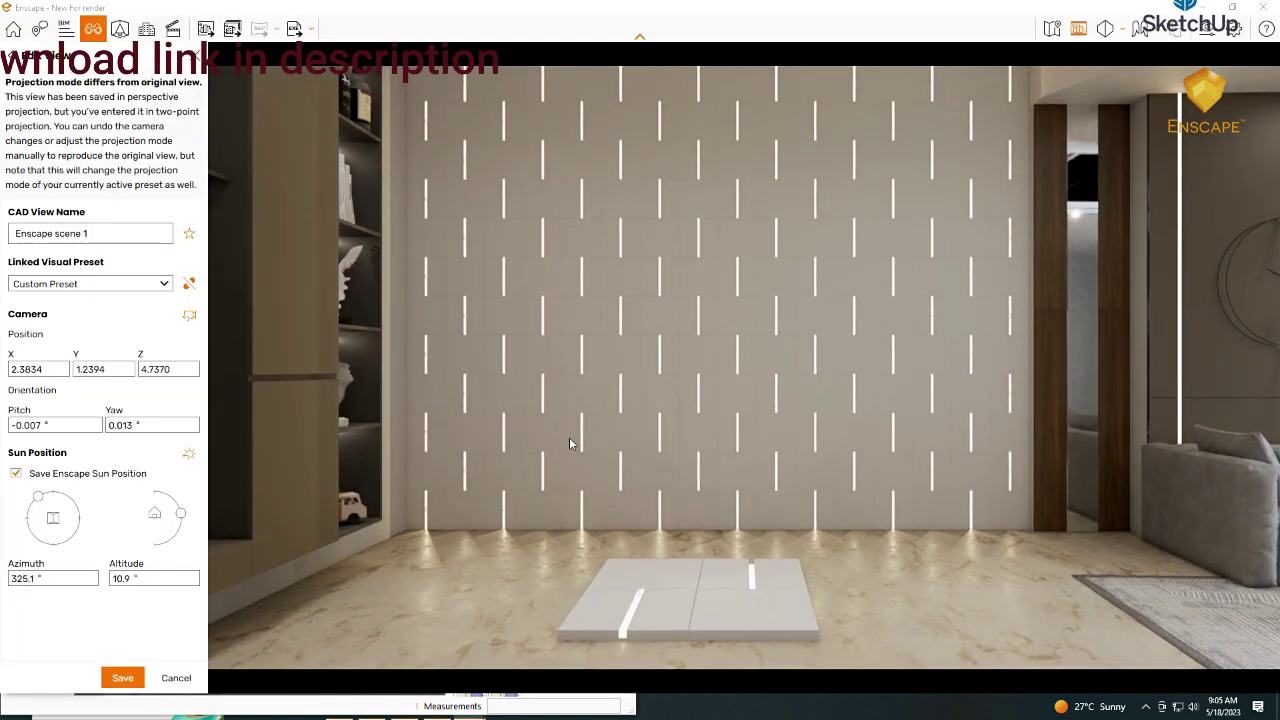
pyautogui.scroll(3, 566, 434)
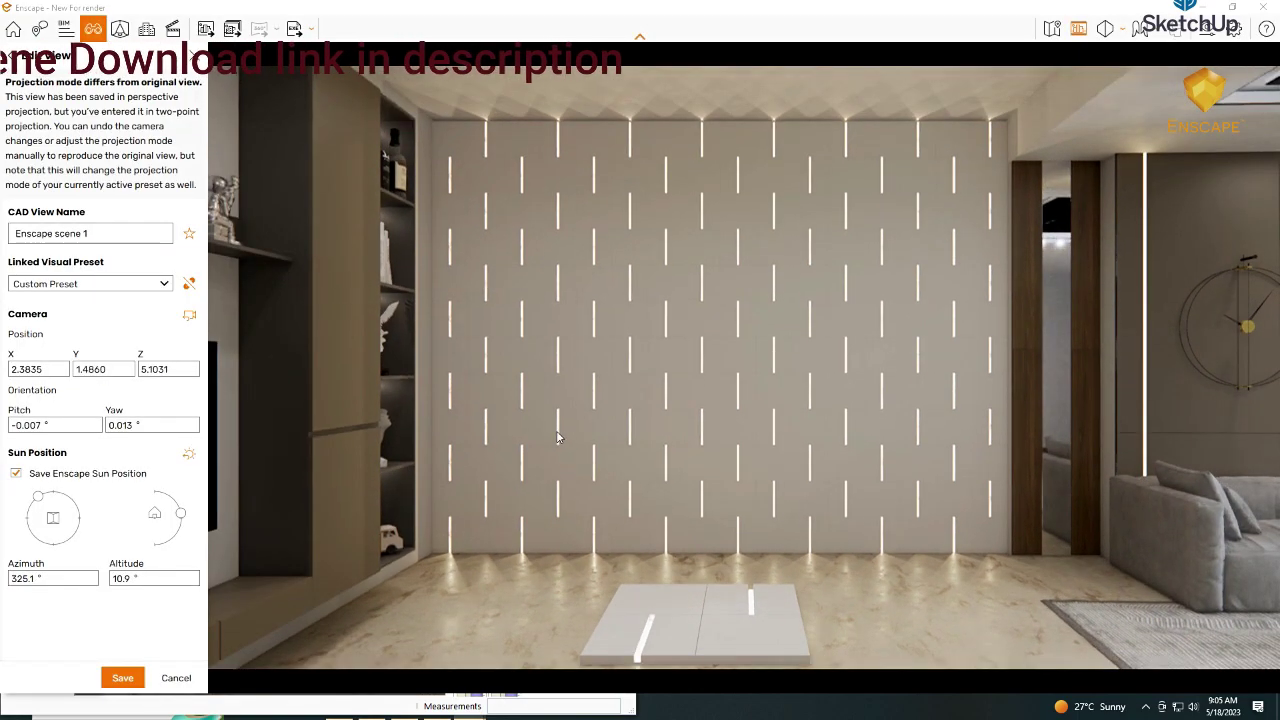
pyautogui.scroll(2, 543, 436)
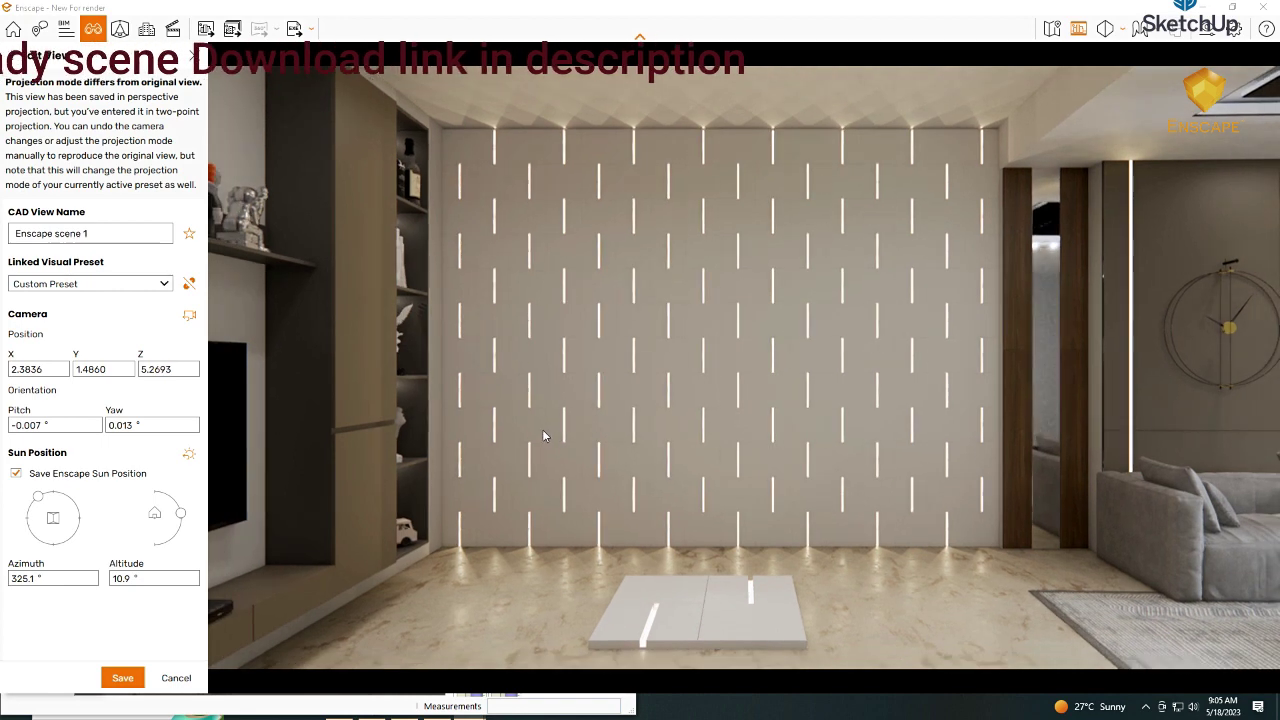
pyautogui.moveTo(543, 436); pyautogui.dragTo(536, 426, button='middle')
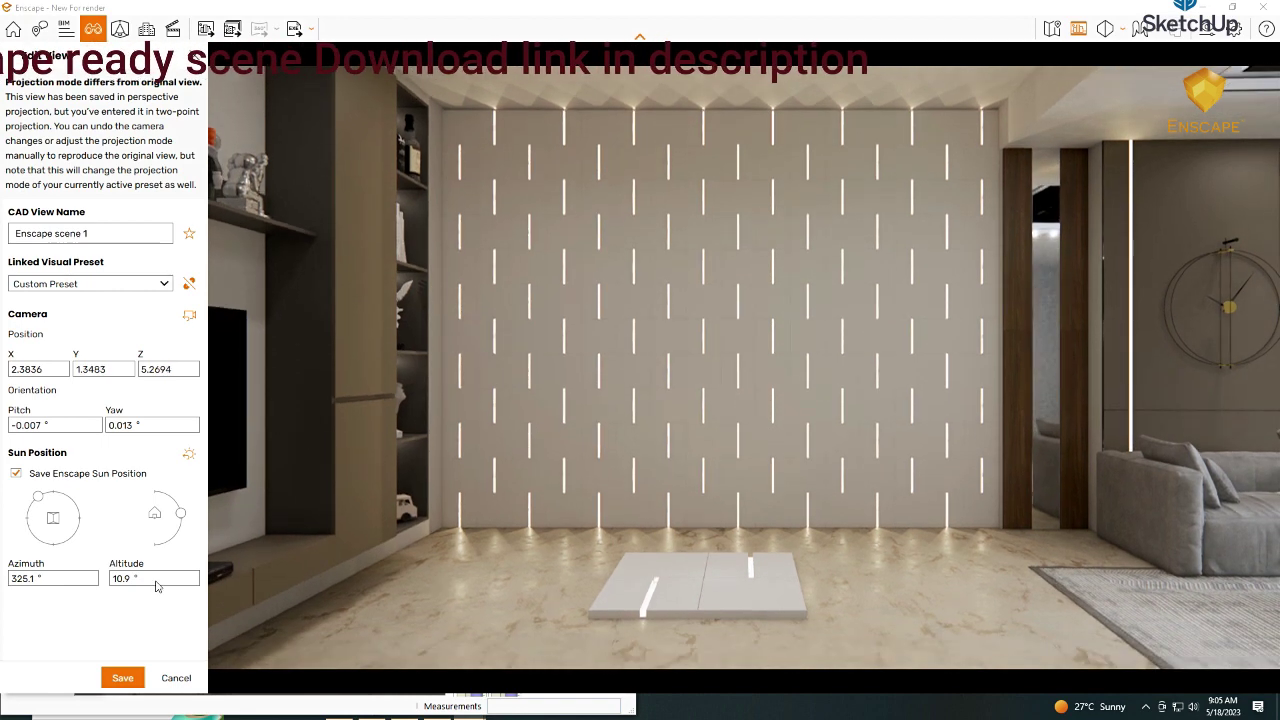
pyautogui.click(122, 677)
# Capture a screenshot of the dense-tile wall render and save the image
pyautogui.click(93, 28)
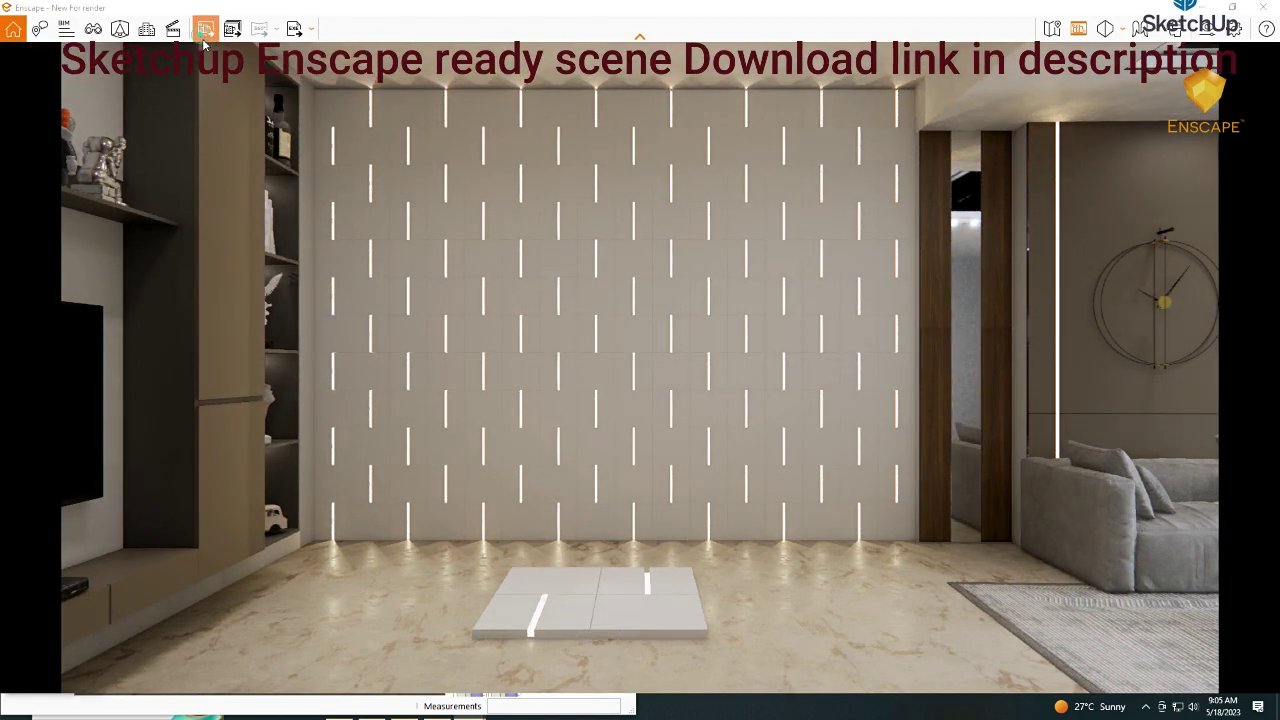
pyautogui.press('F12')
pyautogui.click(690, 604)
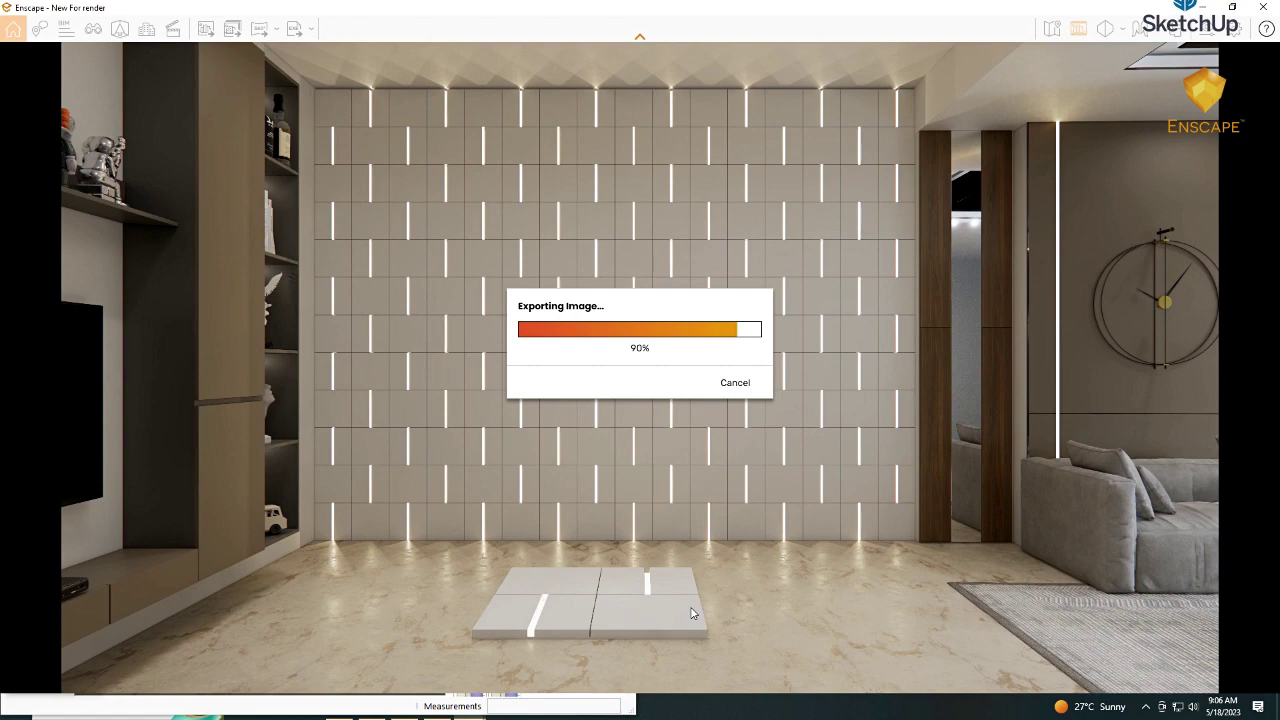
# In the tile array options, set the tile width to 150 and apply two column copies
pyautogui.press('F11')
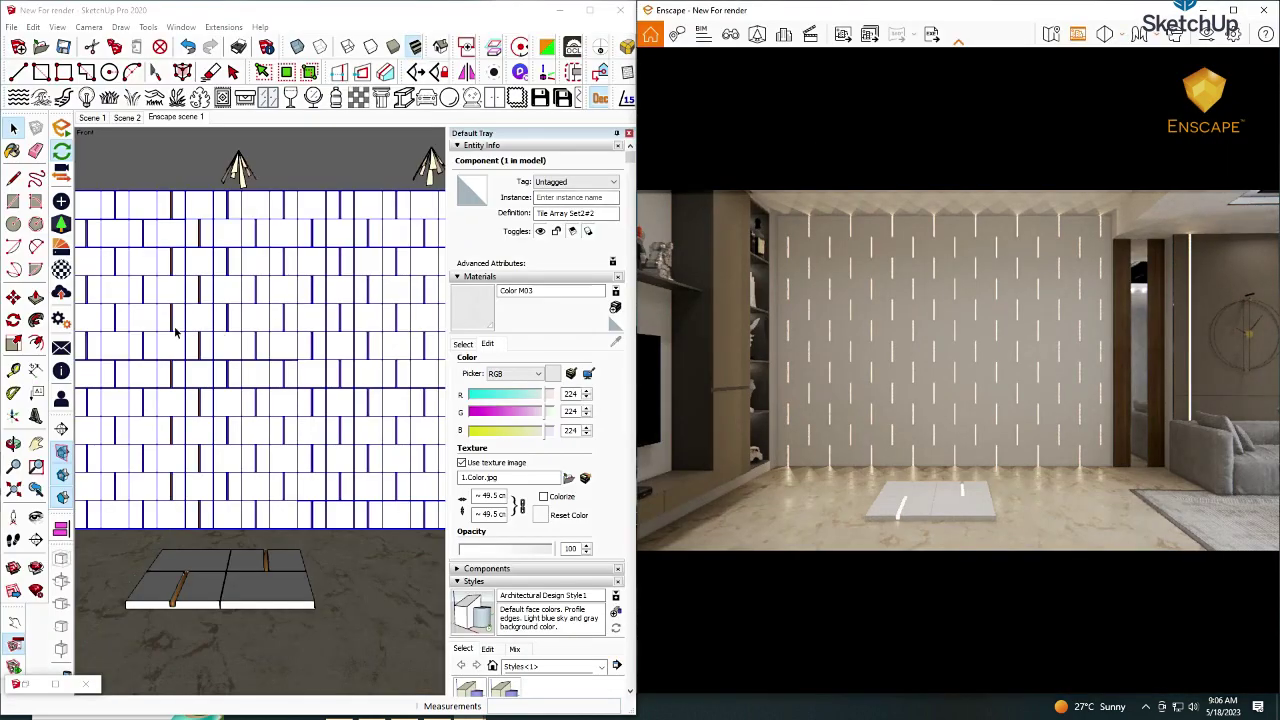
pyautogui.click(38, 522)
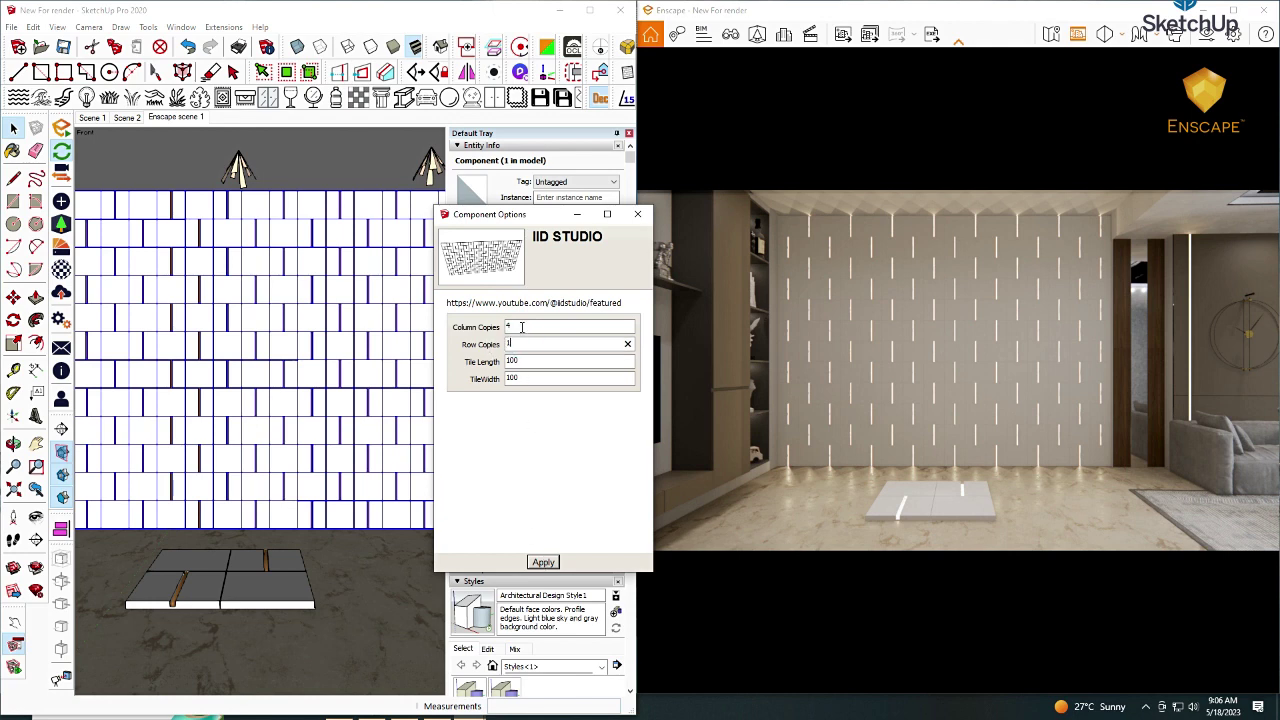
pyautogui.click(532, 563)
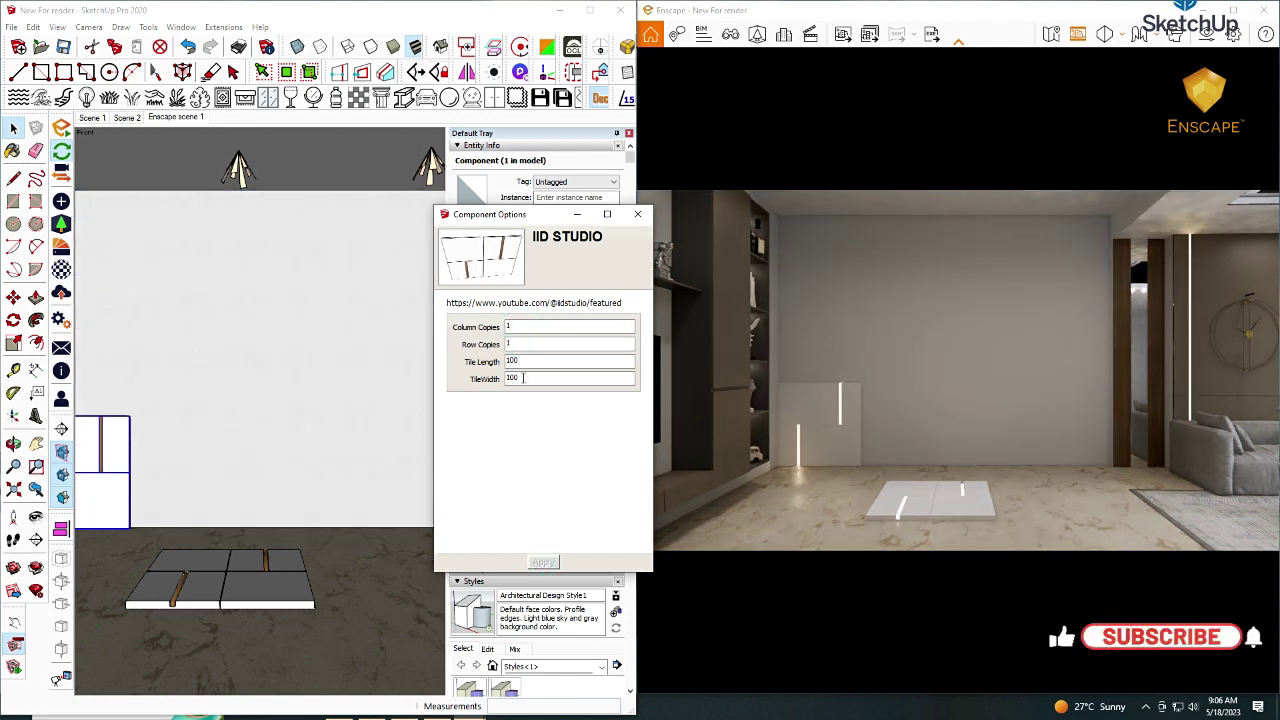
pyautogui.write('150')
pyautogui.click(540, 562)
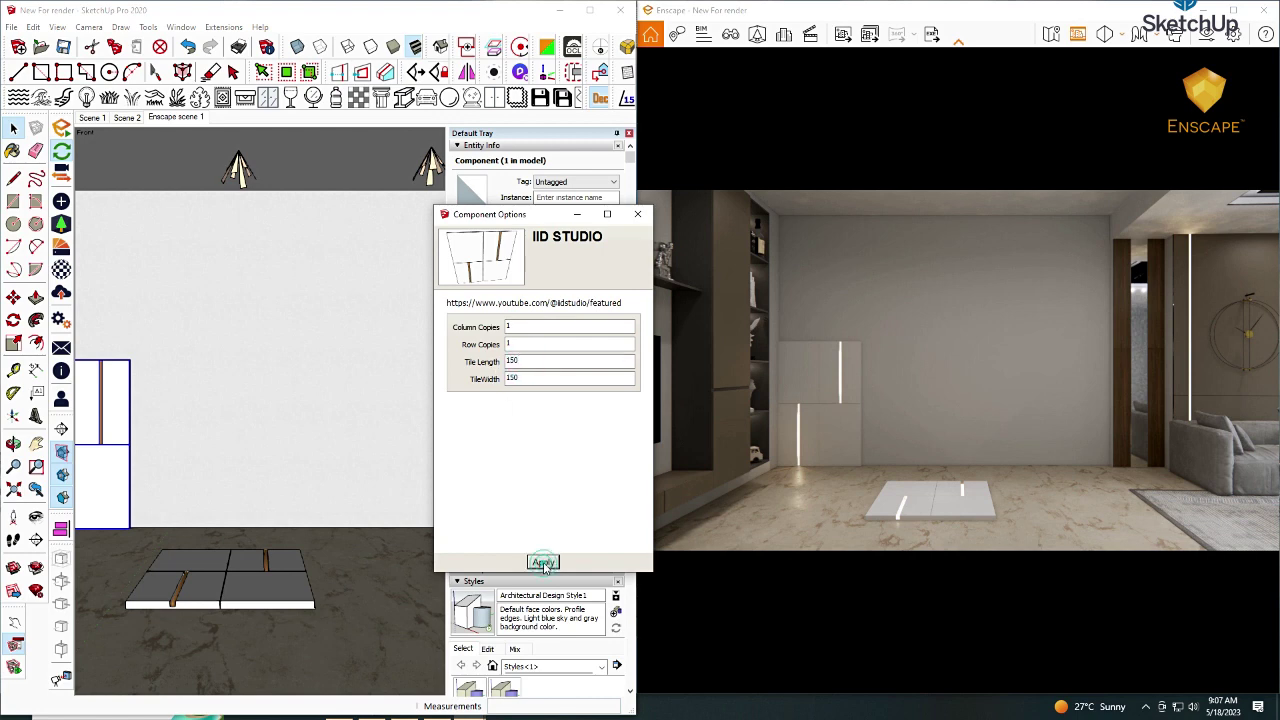
pyautogui.click(543, 563)
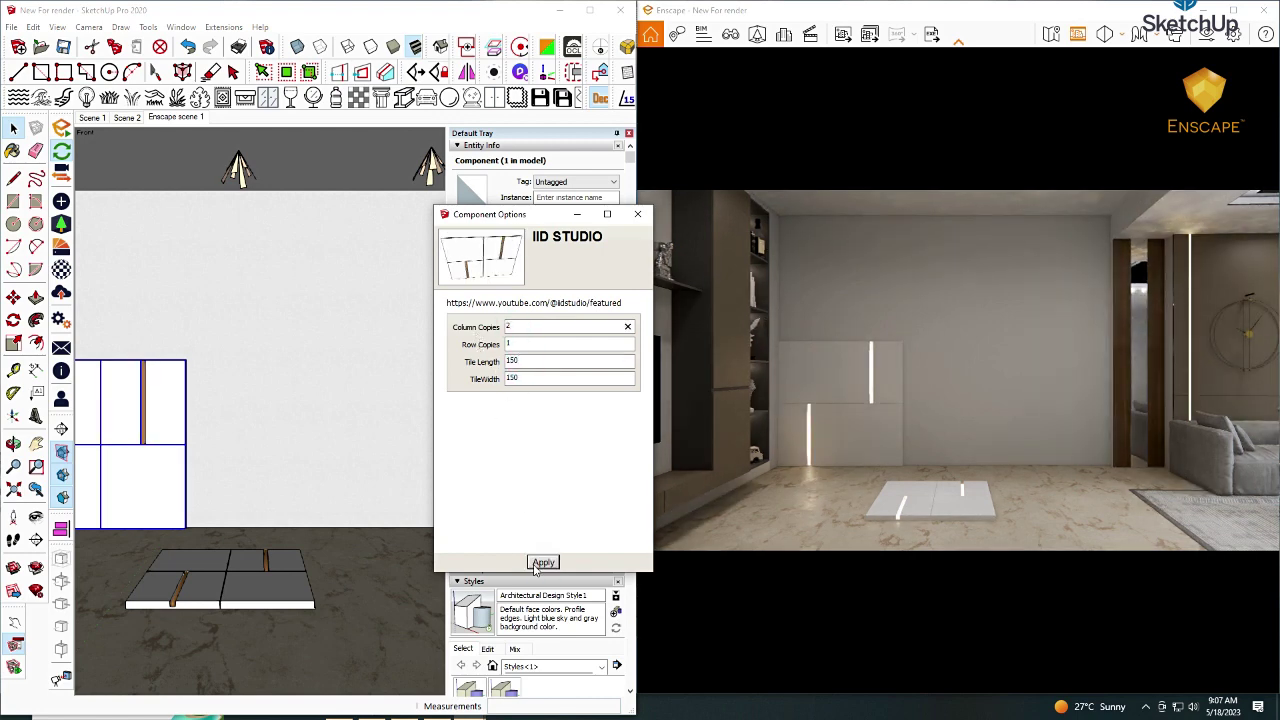
pyautogui.click(537, 563)
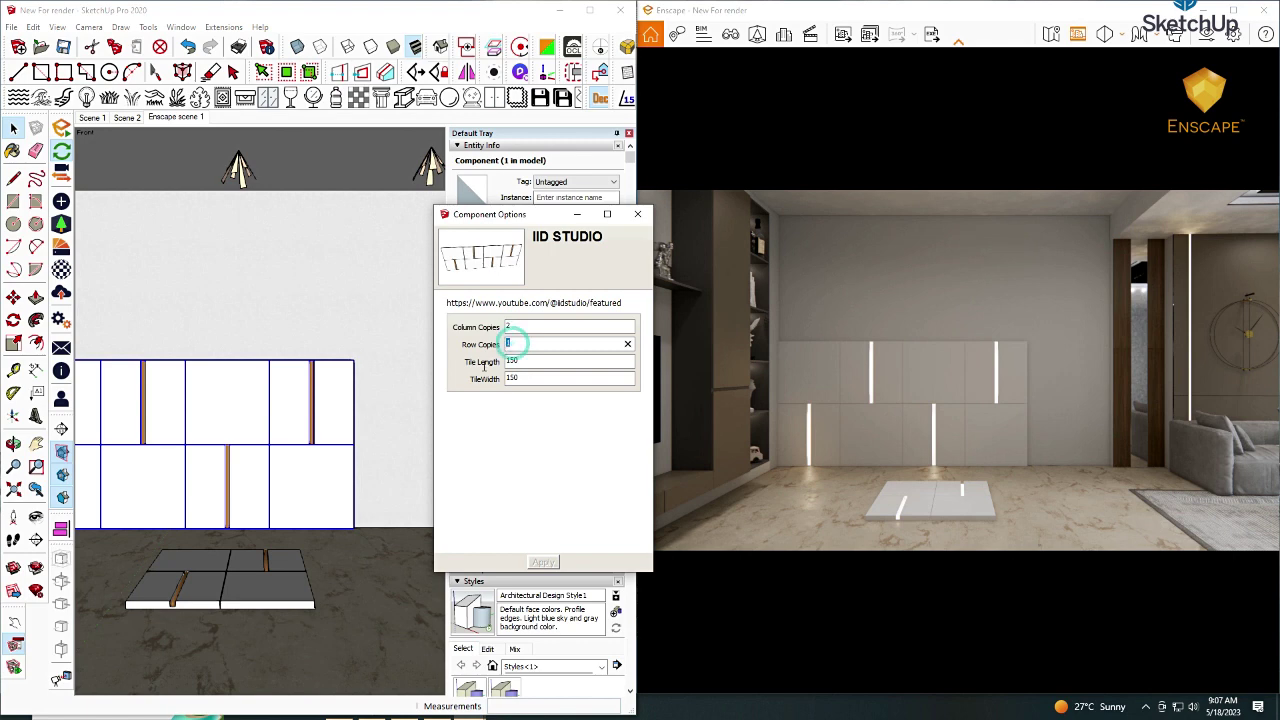
# Apply two row copies, a third column and a 160 tile length, then close the options
pyautogui.click(532, 563)
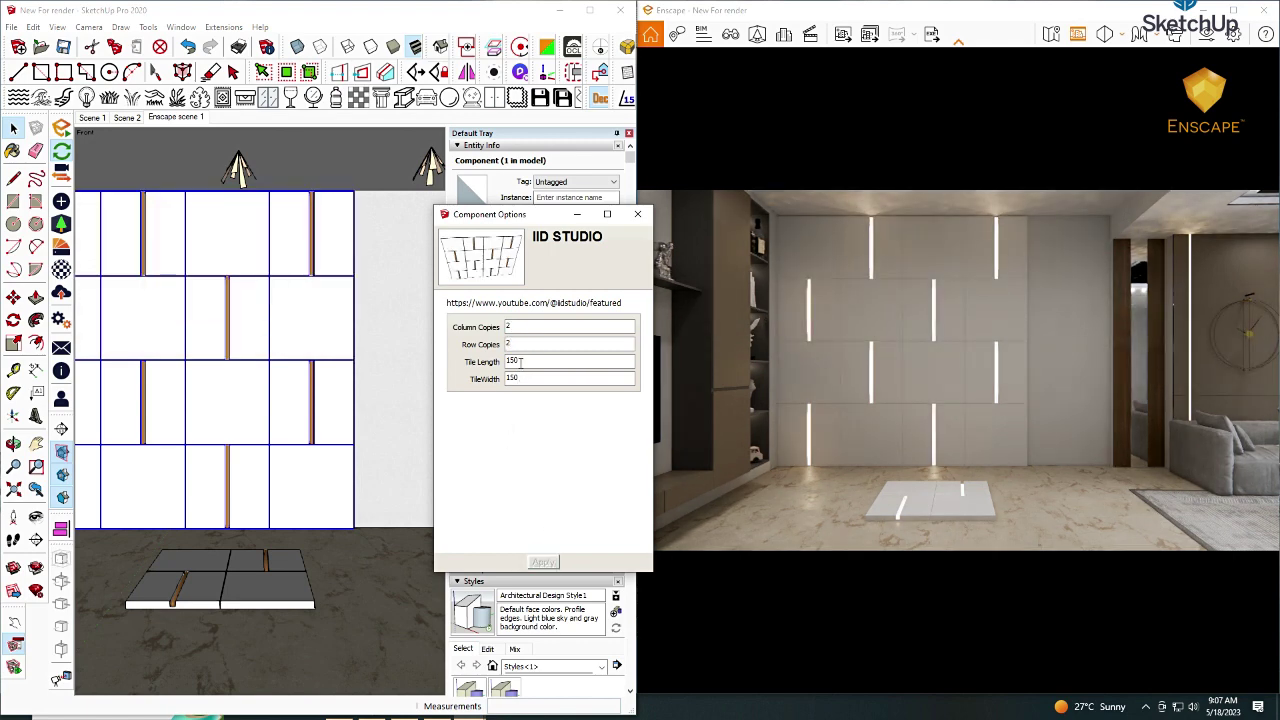
pyautogui.click(540, 563)
pyautogui.write('3')
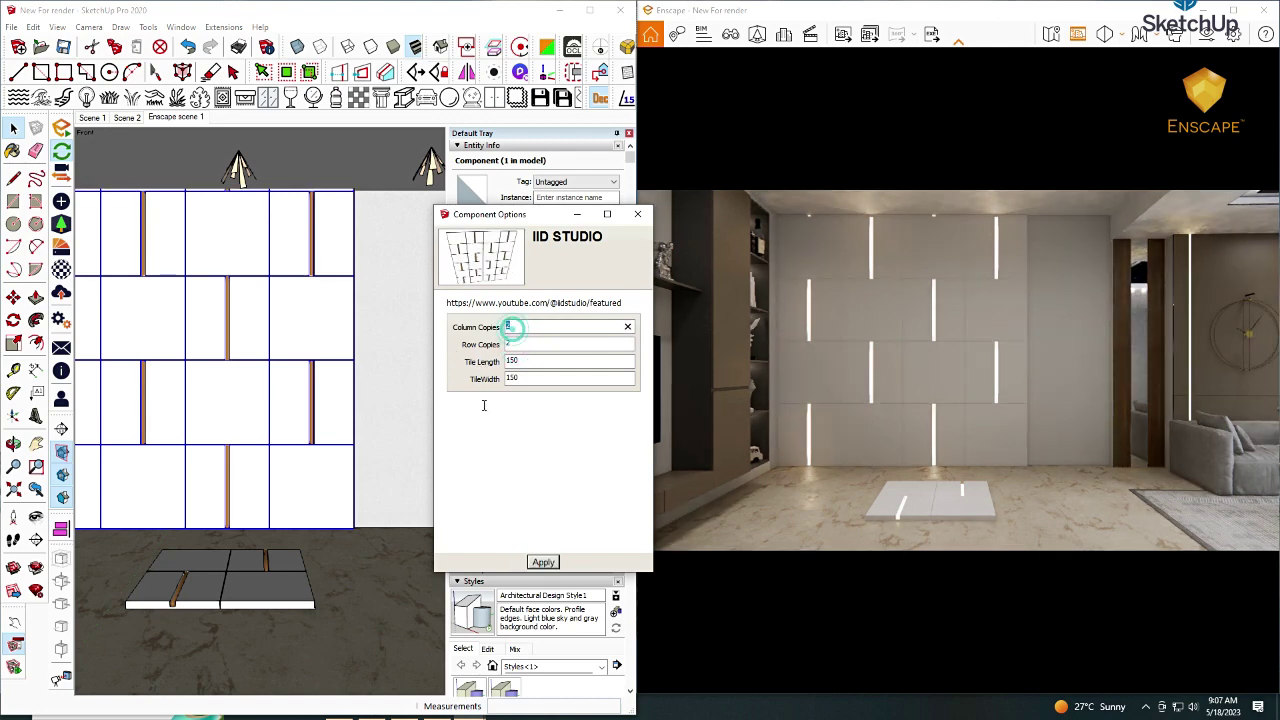
pyautogui.click(540, 563)
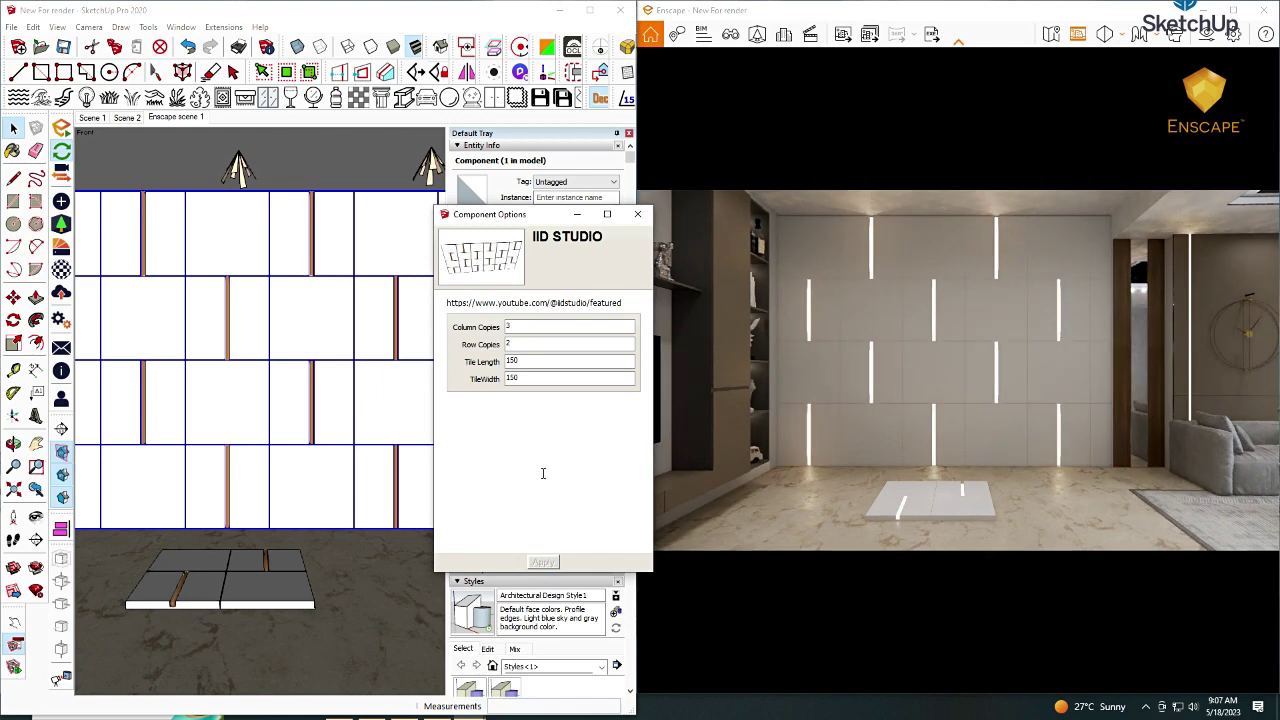
pyautogui.doubleClick(515, 378)
pyautogui.click(543, 563)
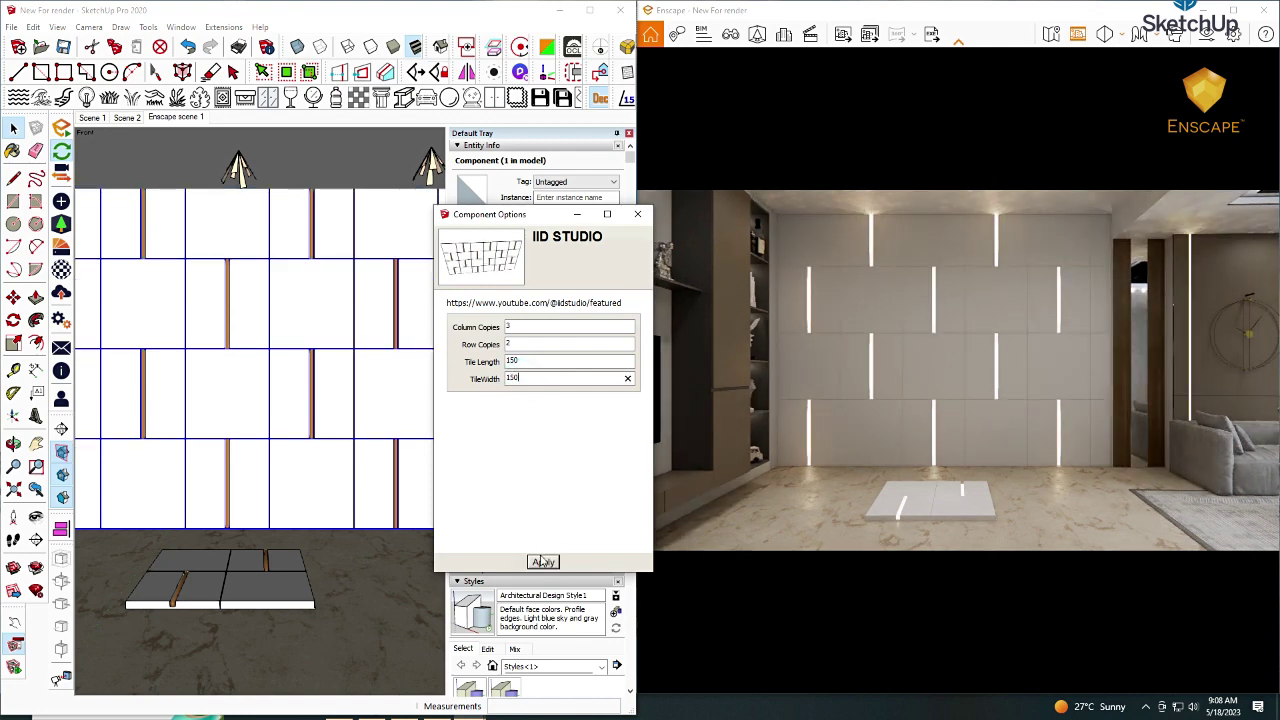
pyautogui.click(543, 563)
pyautogui.doubleClick(512, 362)
pyautogui.write('160')
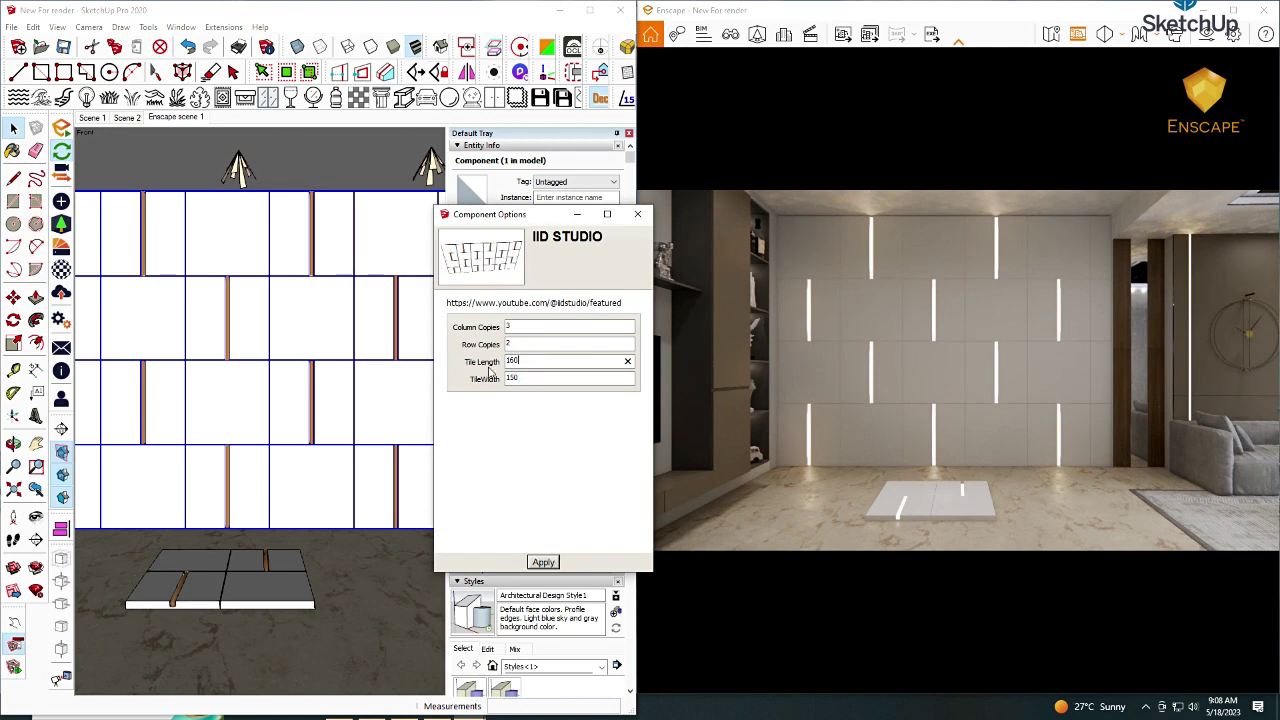
pyautogui.click(545, 563)
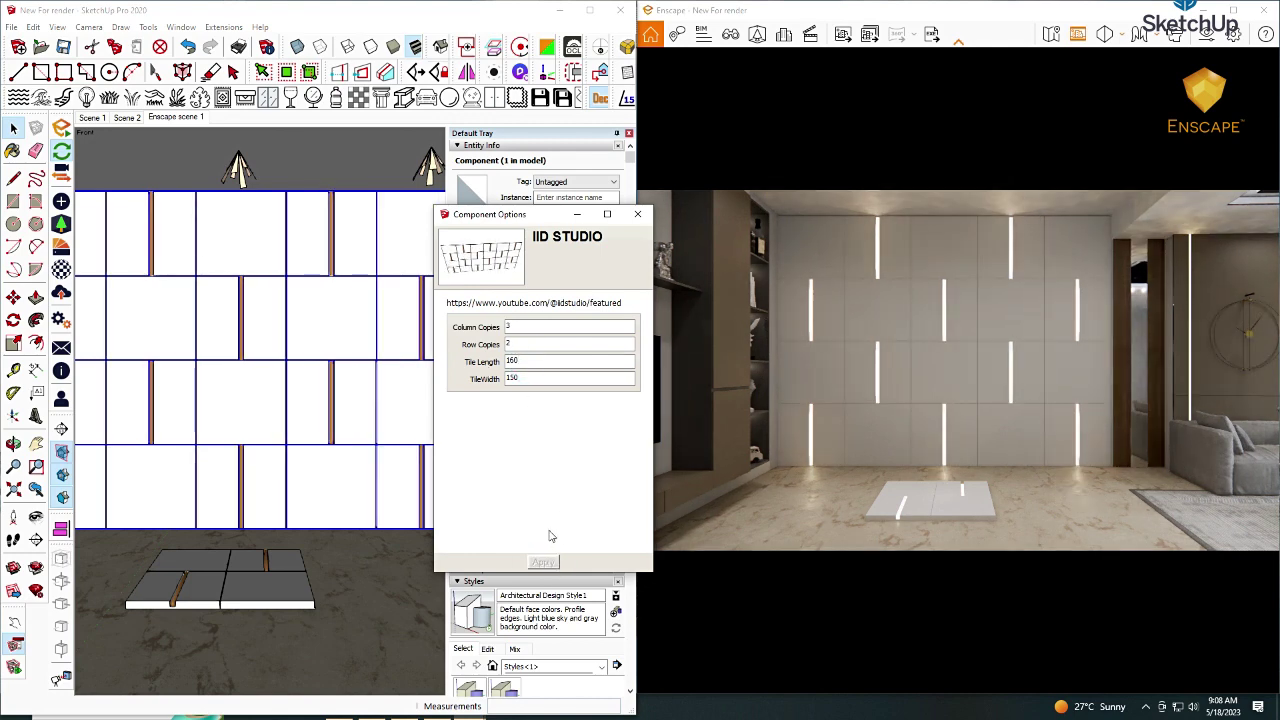
pyautogui.click(637, 214)
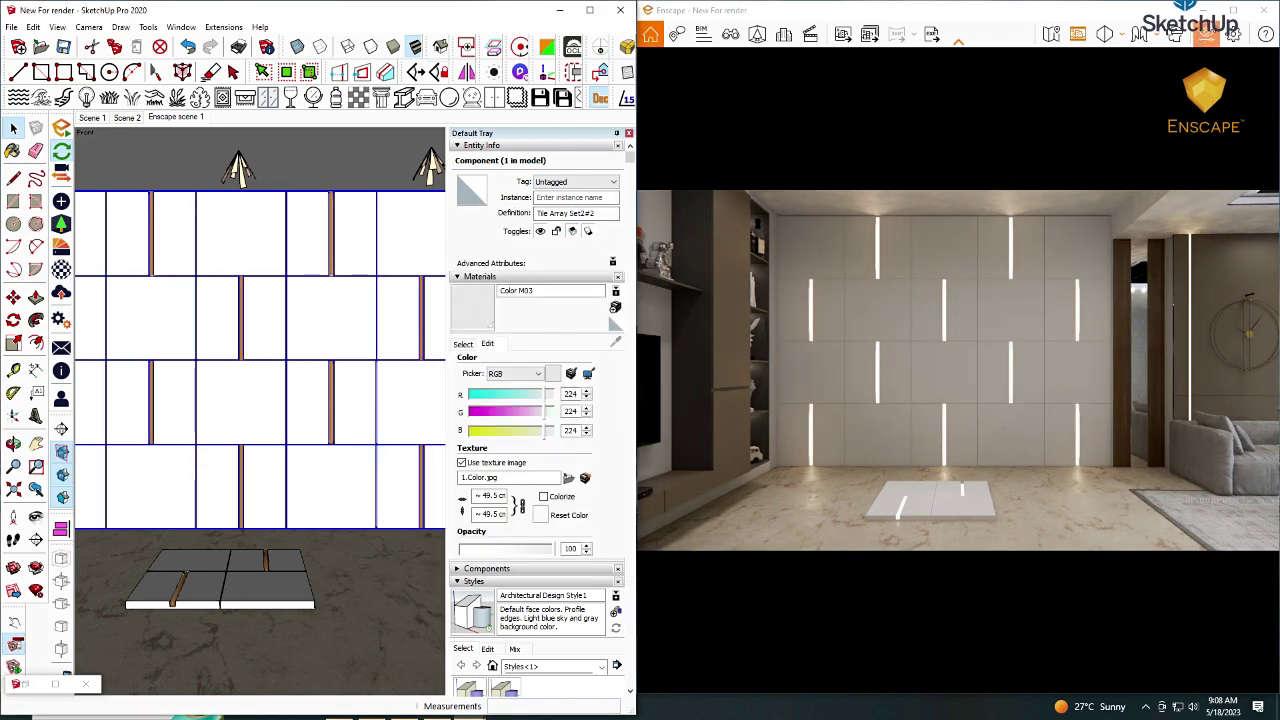
# Maximize the Enscape window and save a screenshot of the larger-tile wall
pyautogui.press('super+Up')
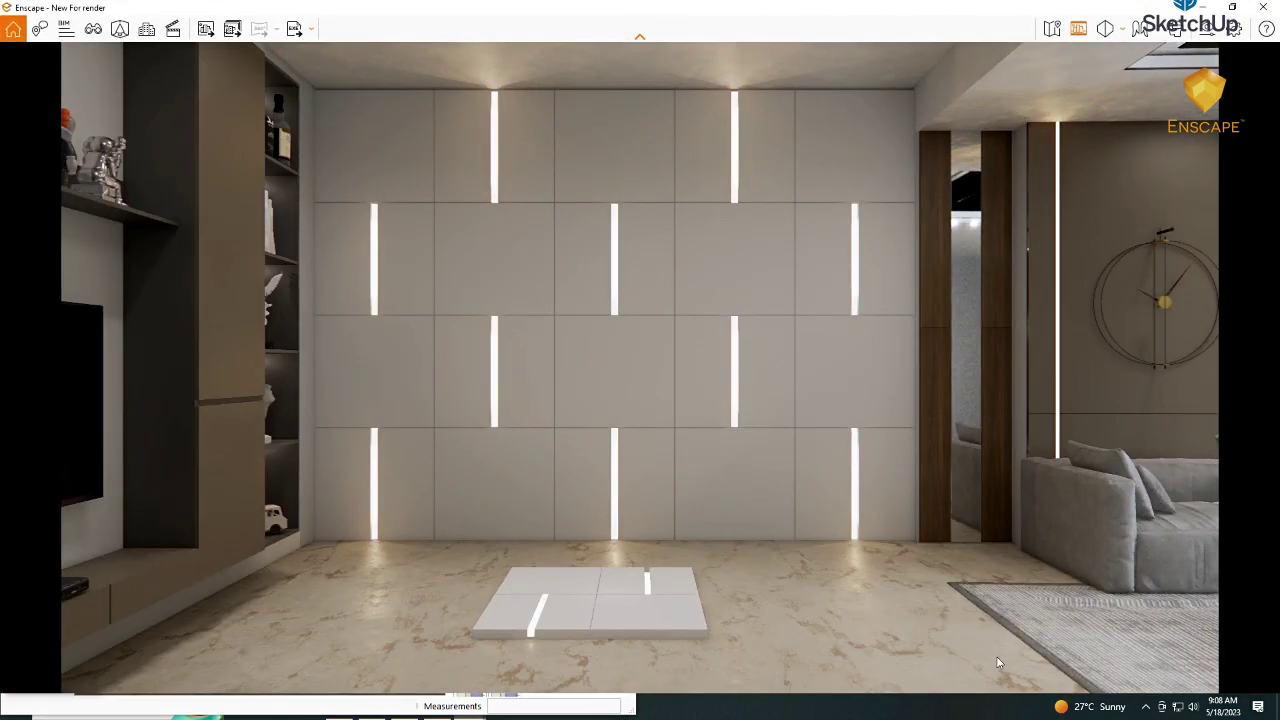
pyautogui.click(203, 30)
pyautogui.click(698, 604)
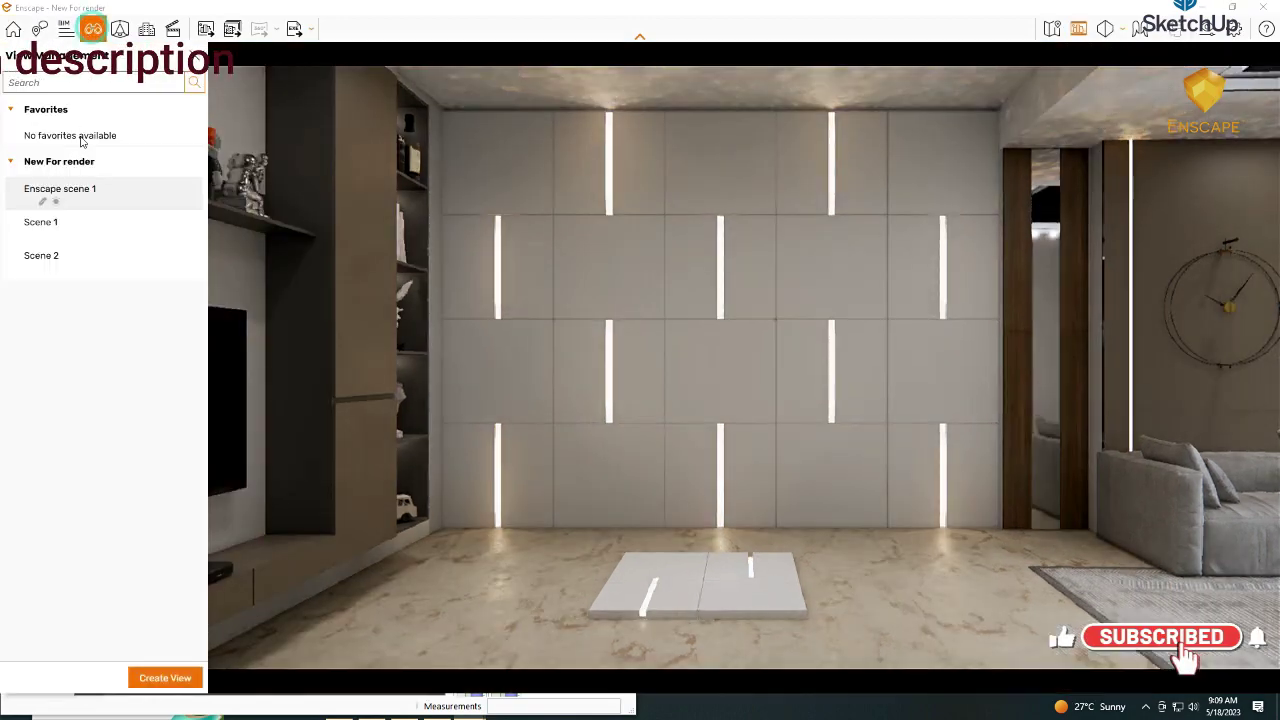
# Preview the Scene 1, Scene 2 and Enscape scene 1 camera views
pyautogui.click(56, 225)
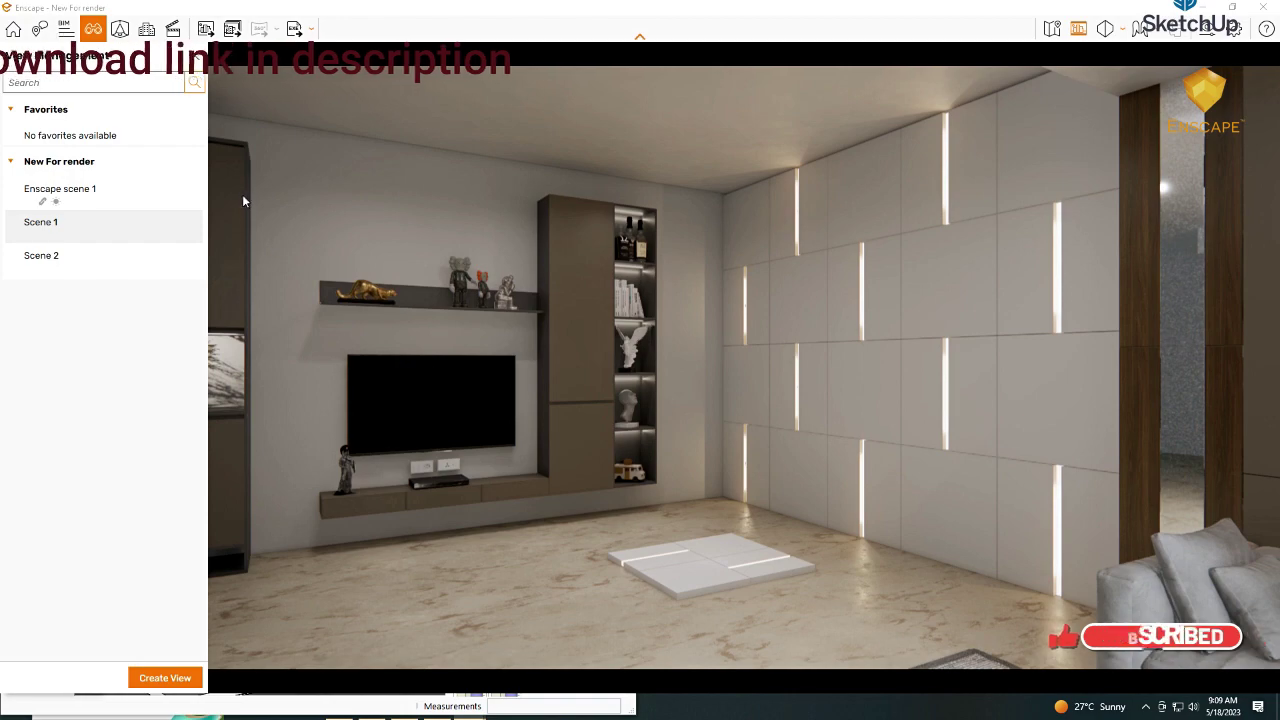
pyautogui.click(33, 257)
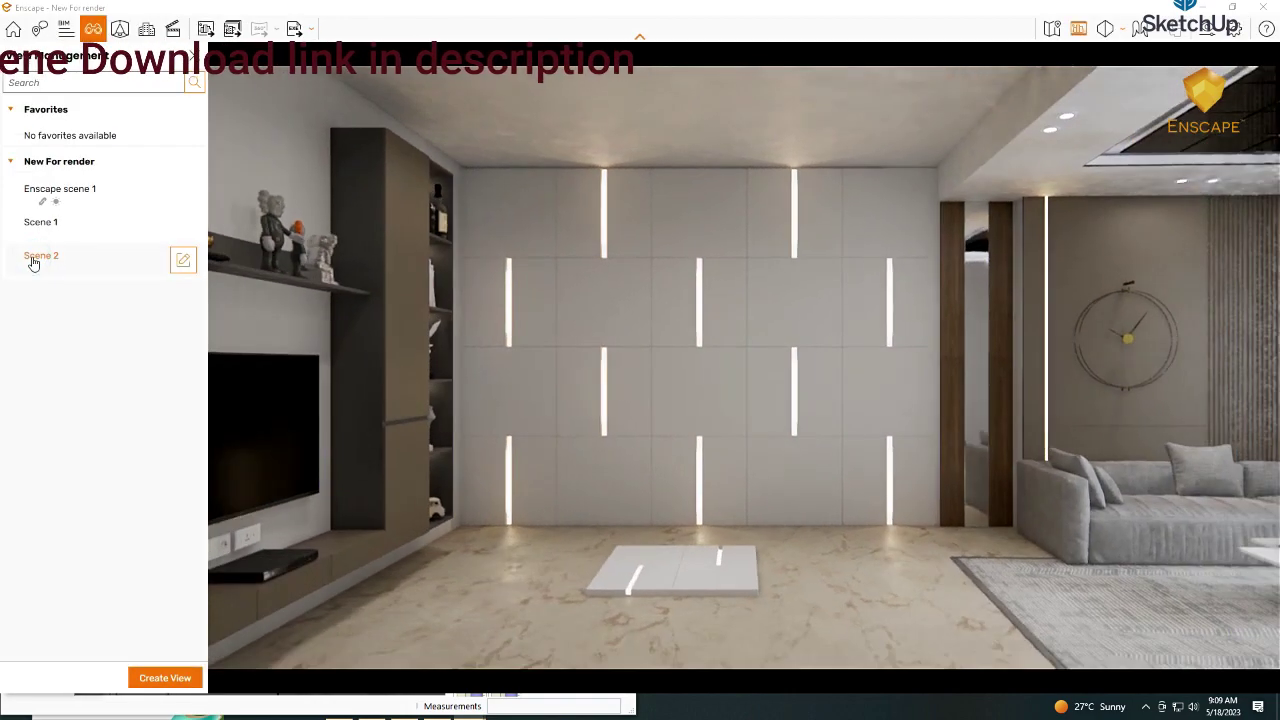
pyautogui.click(45, 190)
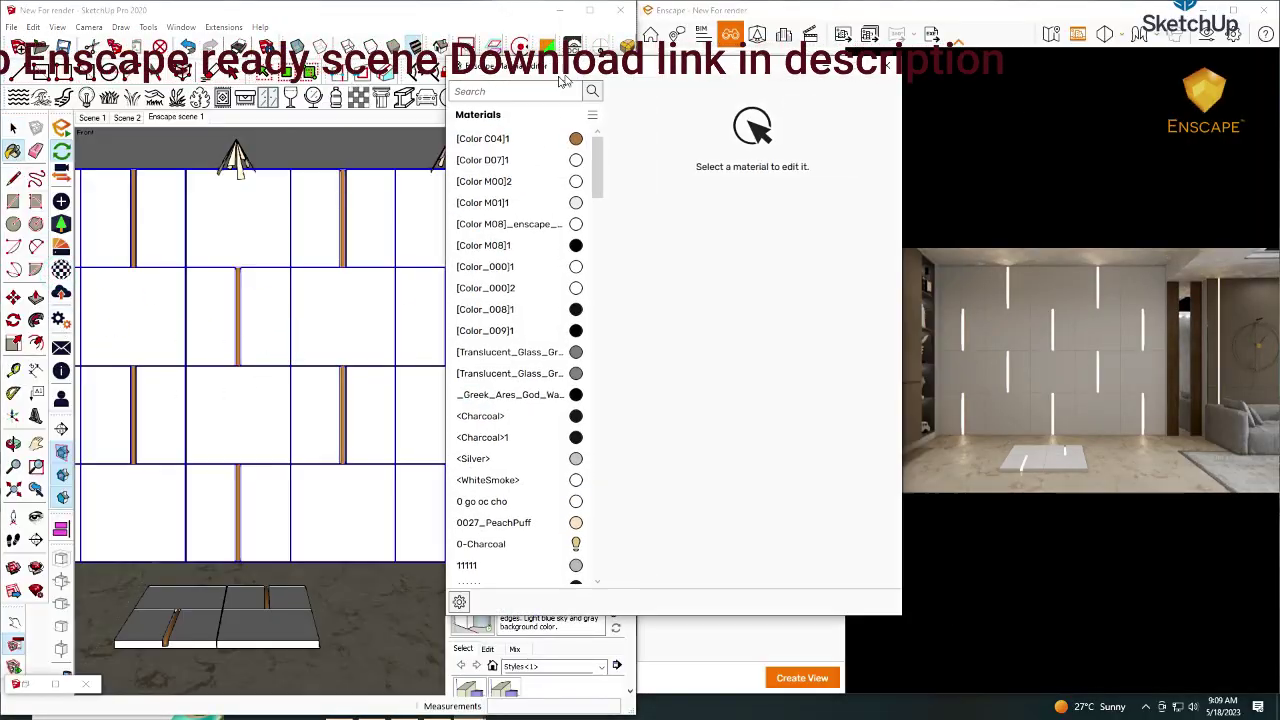
# Darken the Plastic_22 tile material to dark grey using the colour wheel
pyautogui.doubleClick(808, 452)
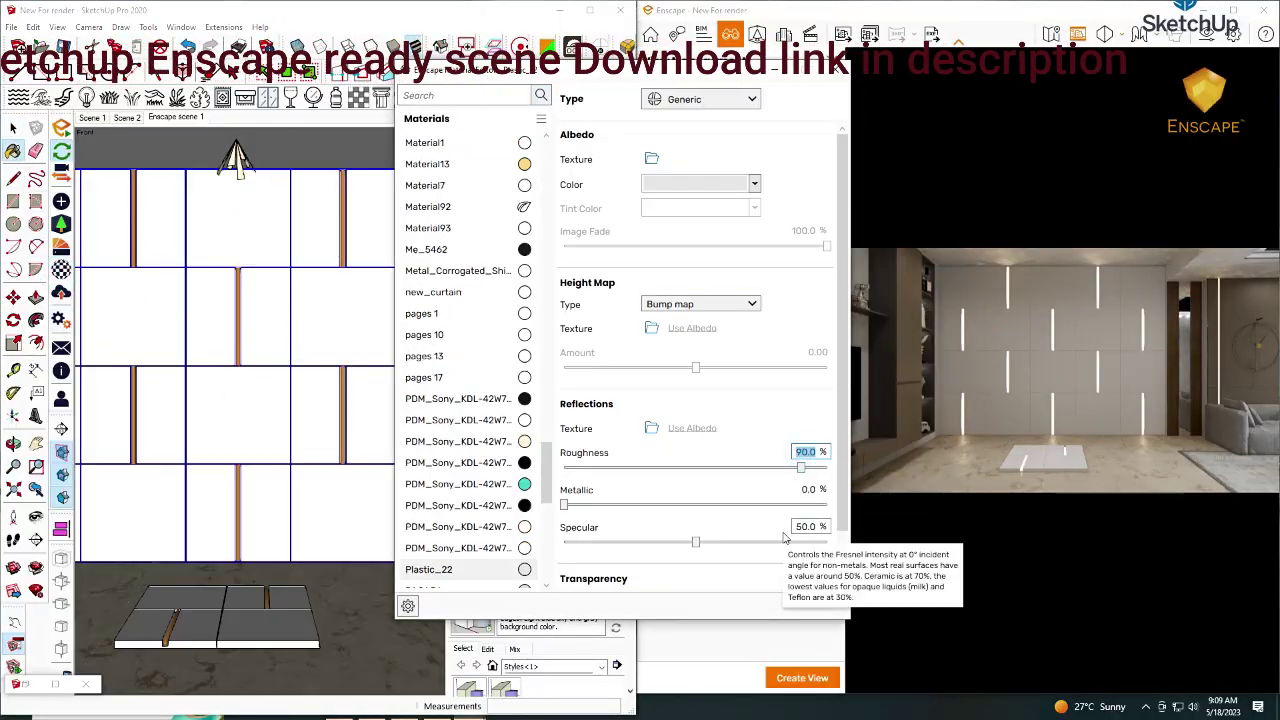
pyautogui.write('50')
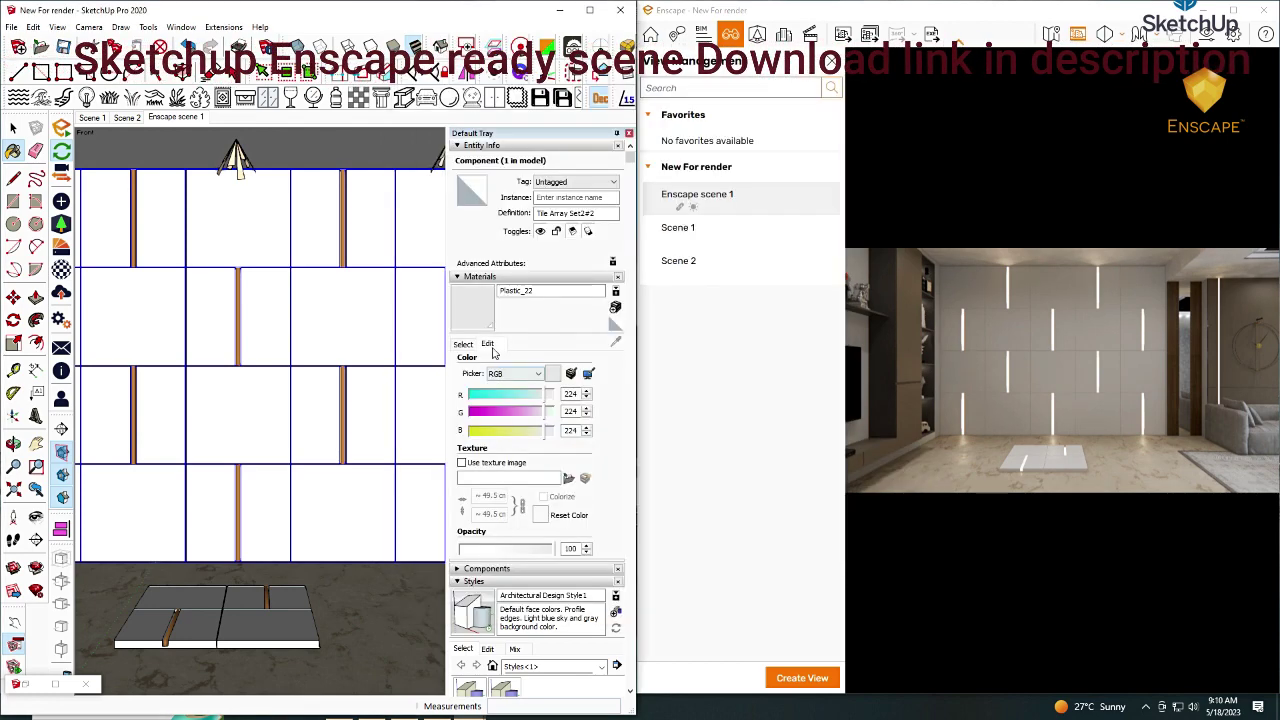
pyautogui.click(463, 343)
pyautogui.click(487, 343)
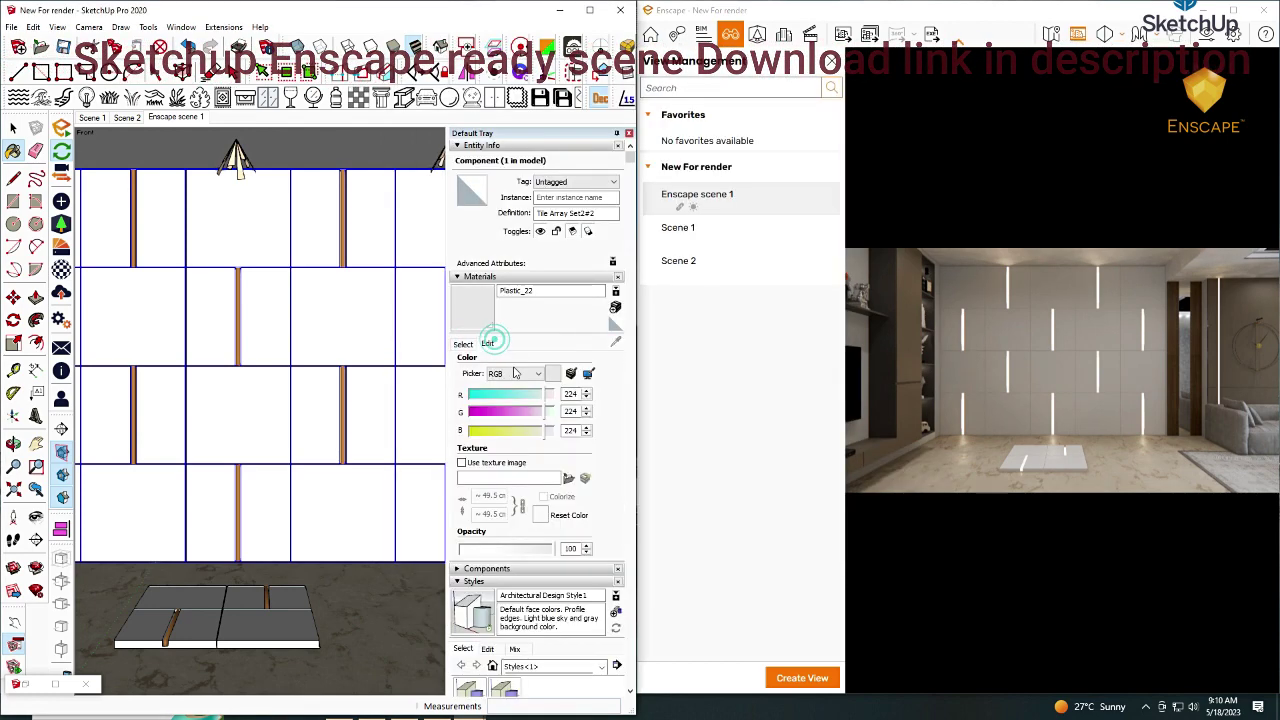
pyautogui.click(515, 373)
pyautogui.click(510, 386)
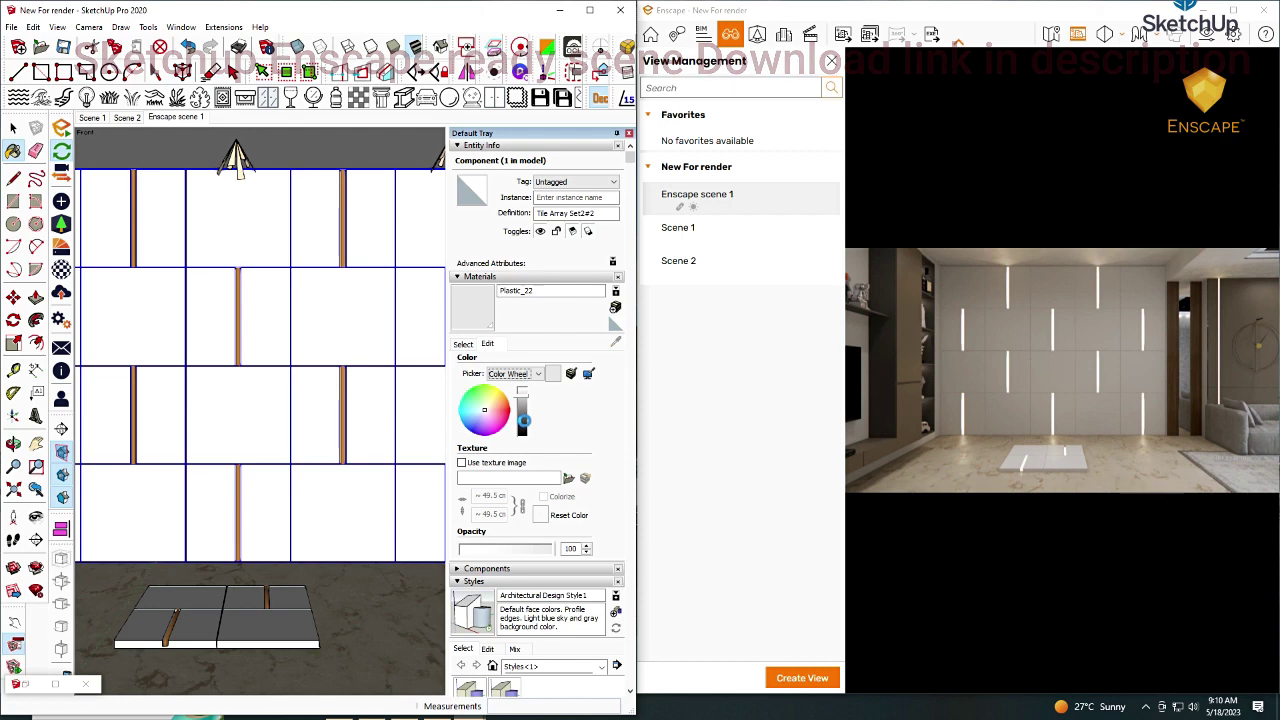
pyautogui.click(522, 425)
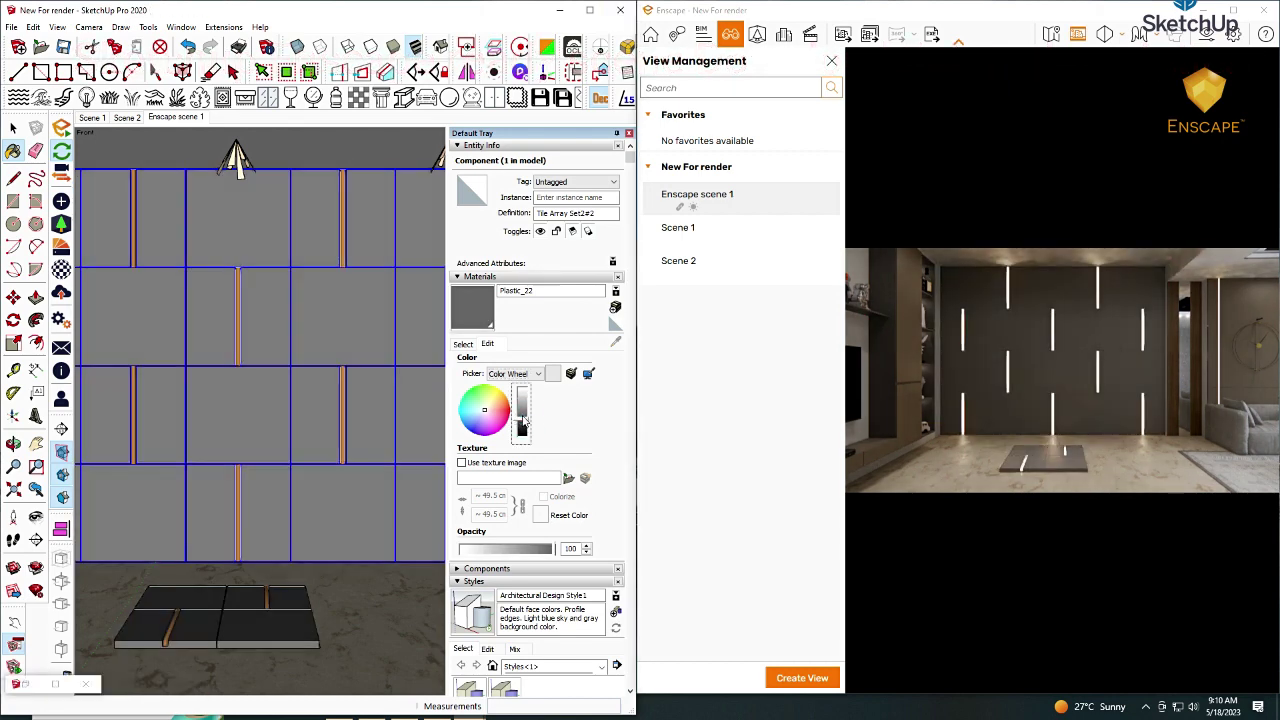
pyautogui.click(524, 428)
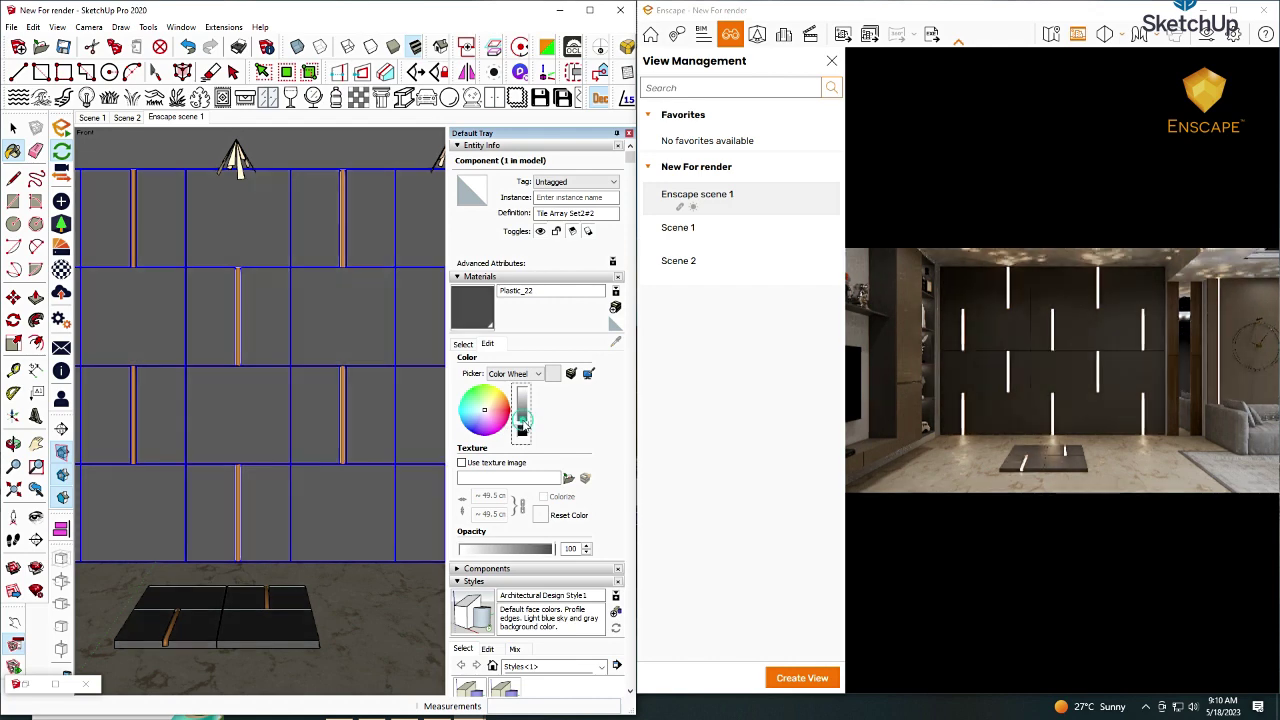
# Set the Plastic_22 roughness to 30, close the material editor and maximize the render
pyautogui.press('super+Up')
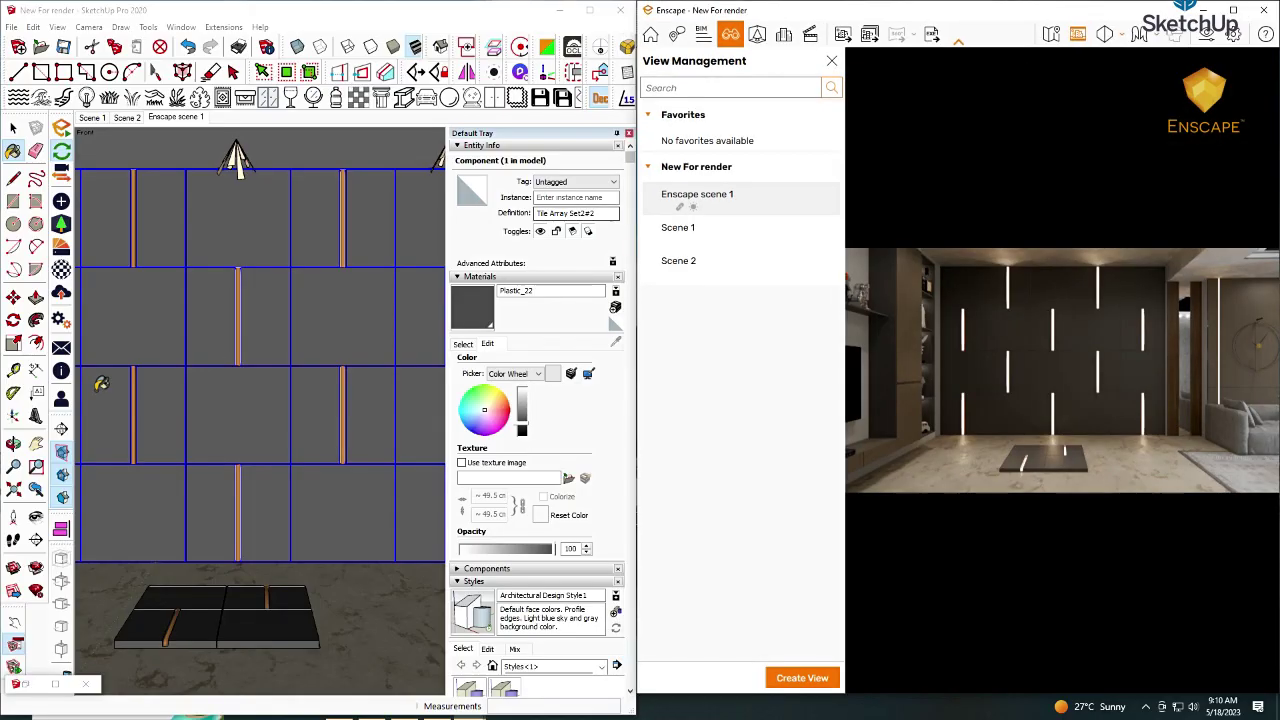
pyautogui.click(1232, 7)
pyautogui.click(61, 270)
pyautogui.doubleClick(797, 452)
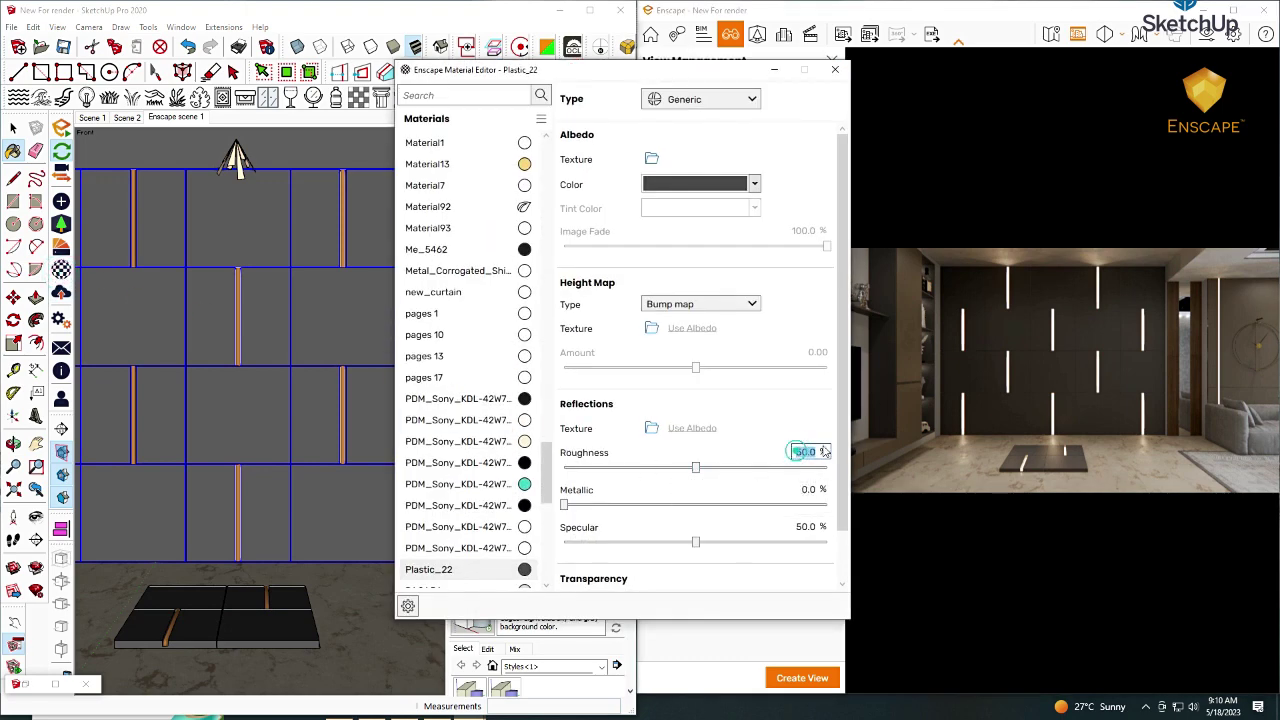
pyautogui.write('30')
pyautogui.press('Return')
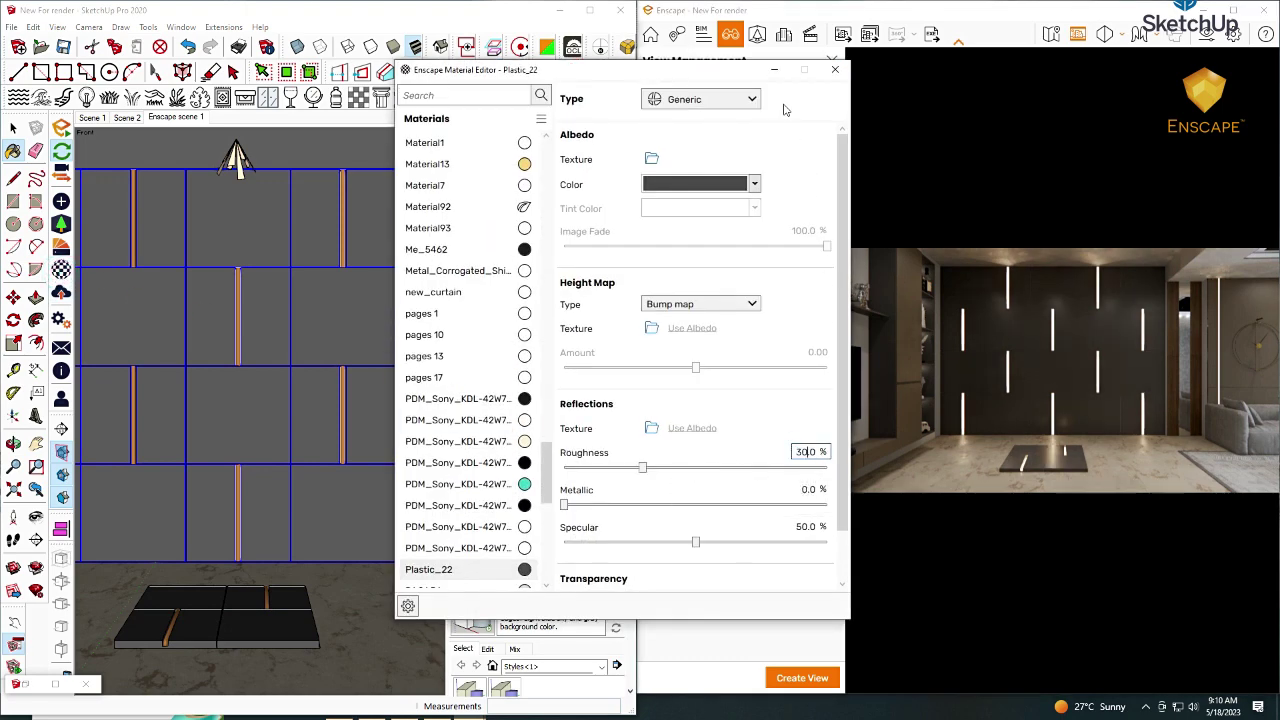
pyautogui.click(835, 69)
pyautogui.click(1233, 9)
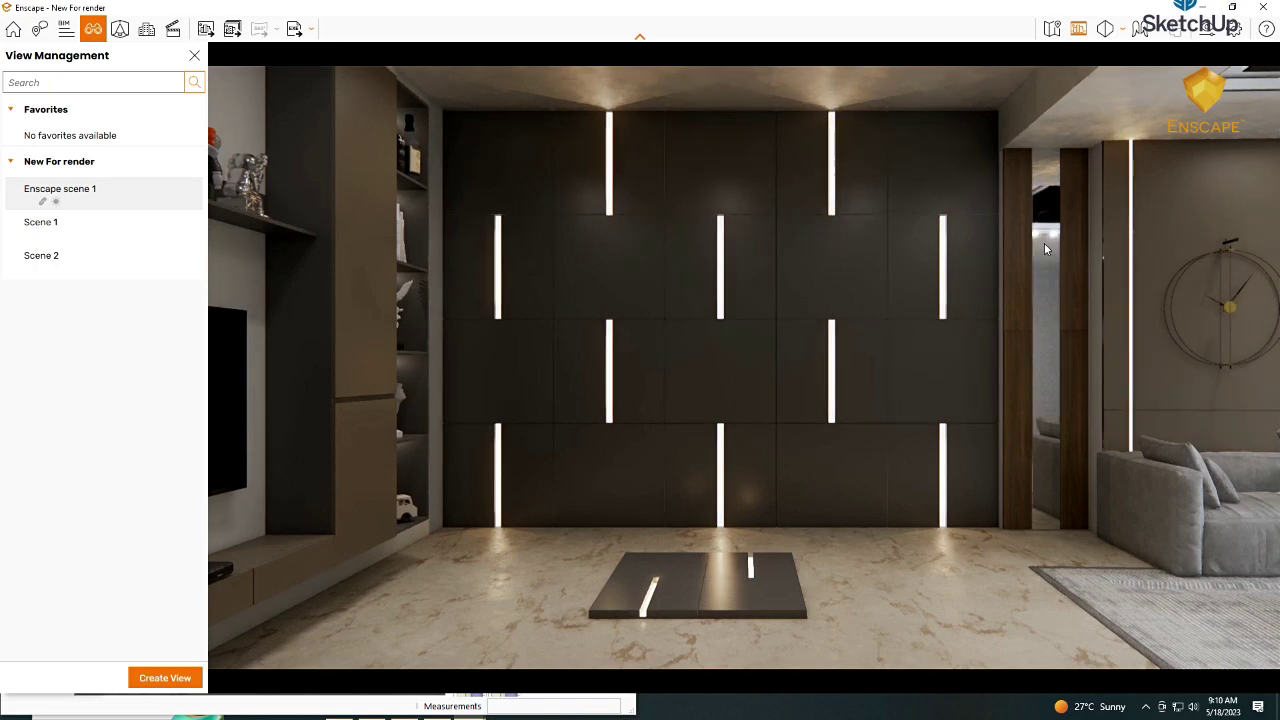
# Save a screenshot of the feature wall from the angled Scene 1 view
pyautogui.click(62, 225)
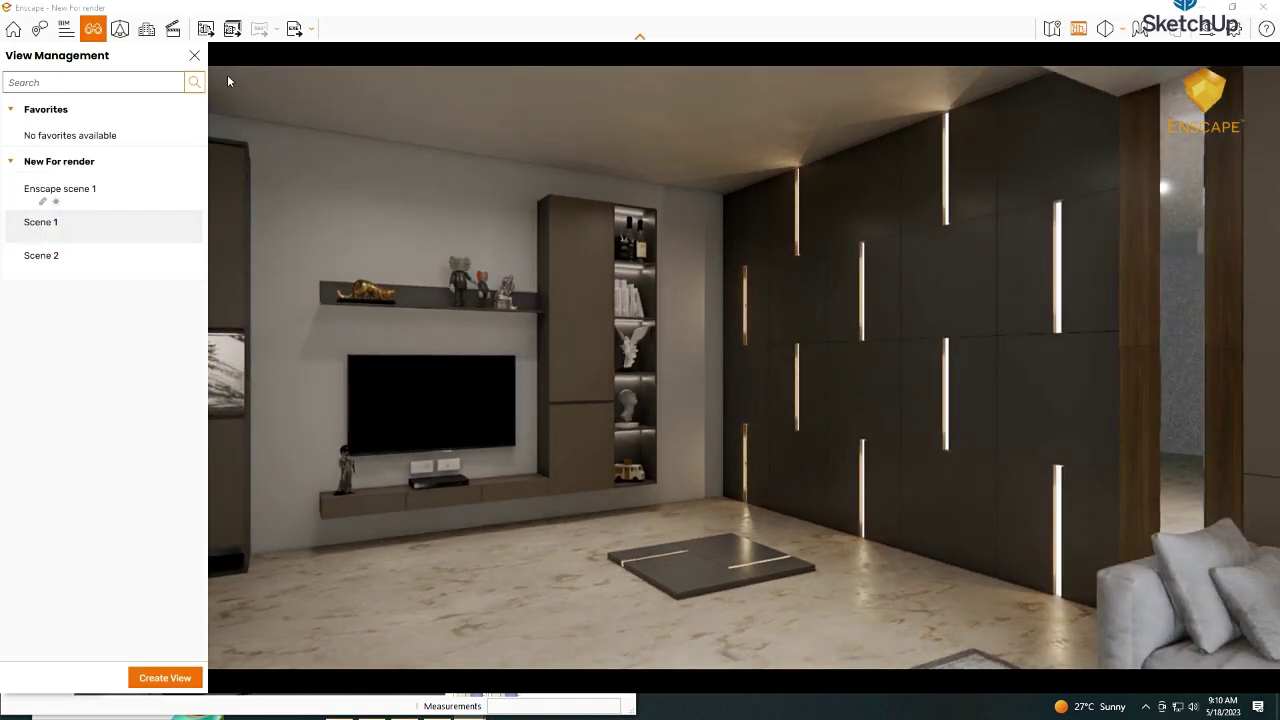
pyautogui.click(206, 28)
pyautogui.click(695, 603)
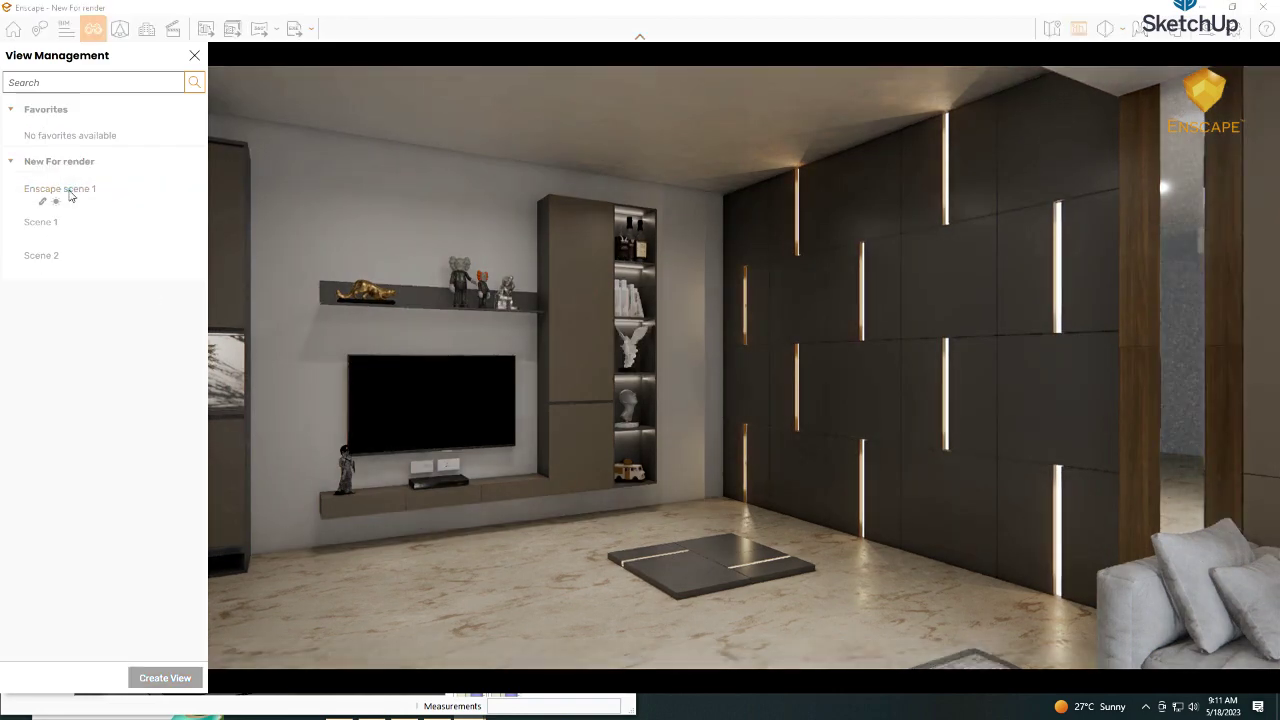
# Save a screenshot of the feature wall from the frontal Enscape scene 1 view
pyautogui.click(60, 188)
pyautogui.click(205, 28)
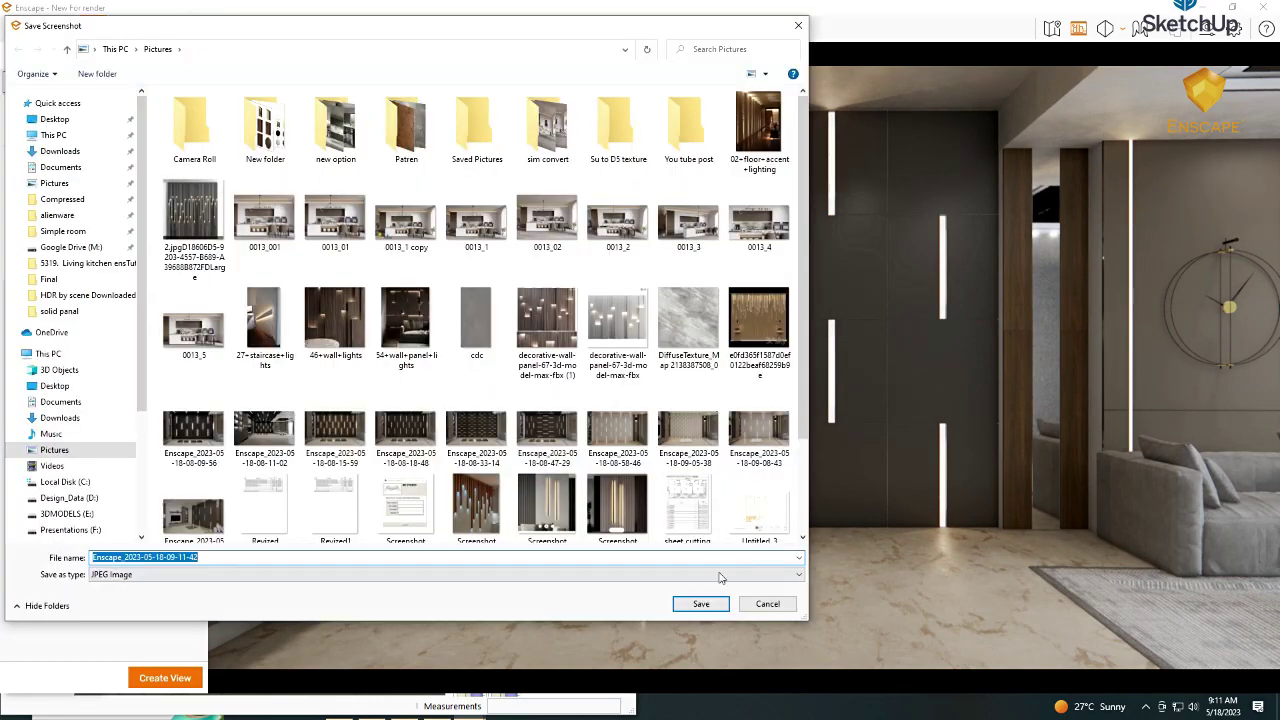
pyautogui.click(700, 604)
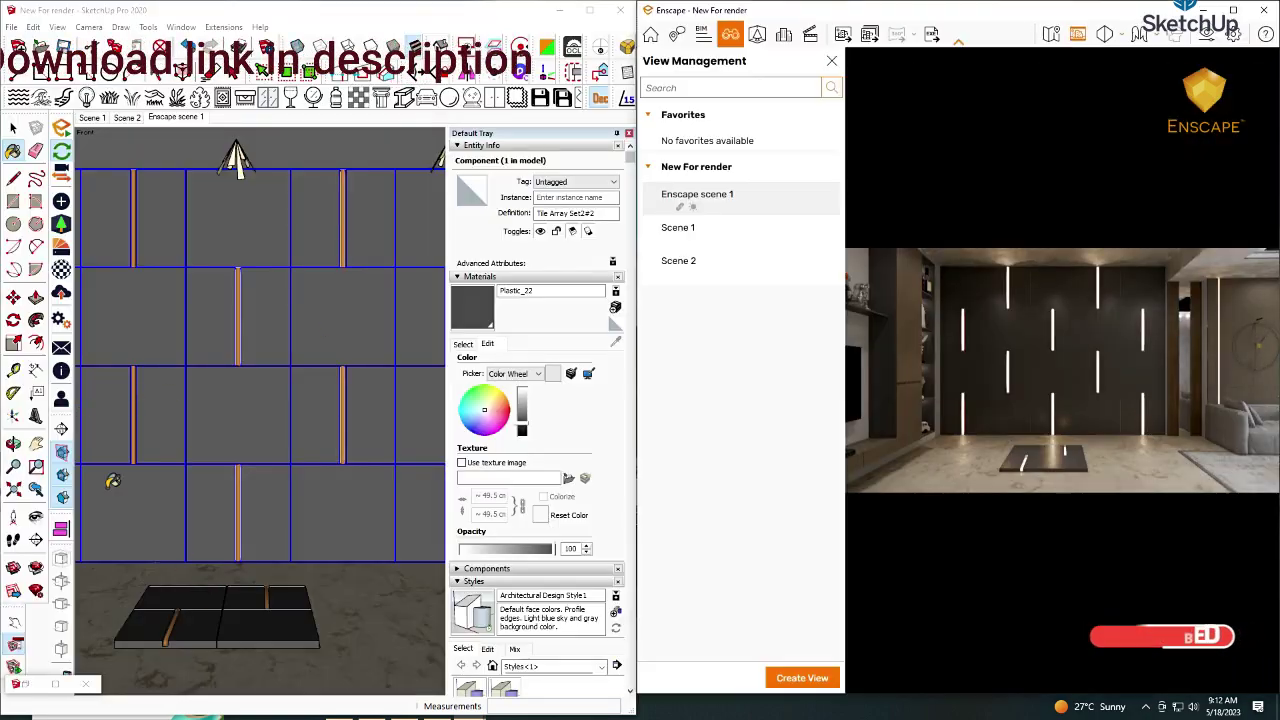
# In Component Options set TileWidth 100, Column Copies 4 and Row Copies 3, and apply
pyautogui.click(14, 648)
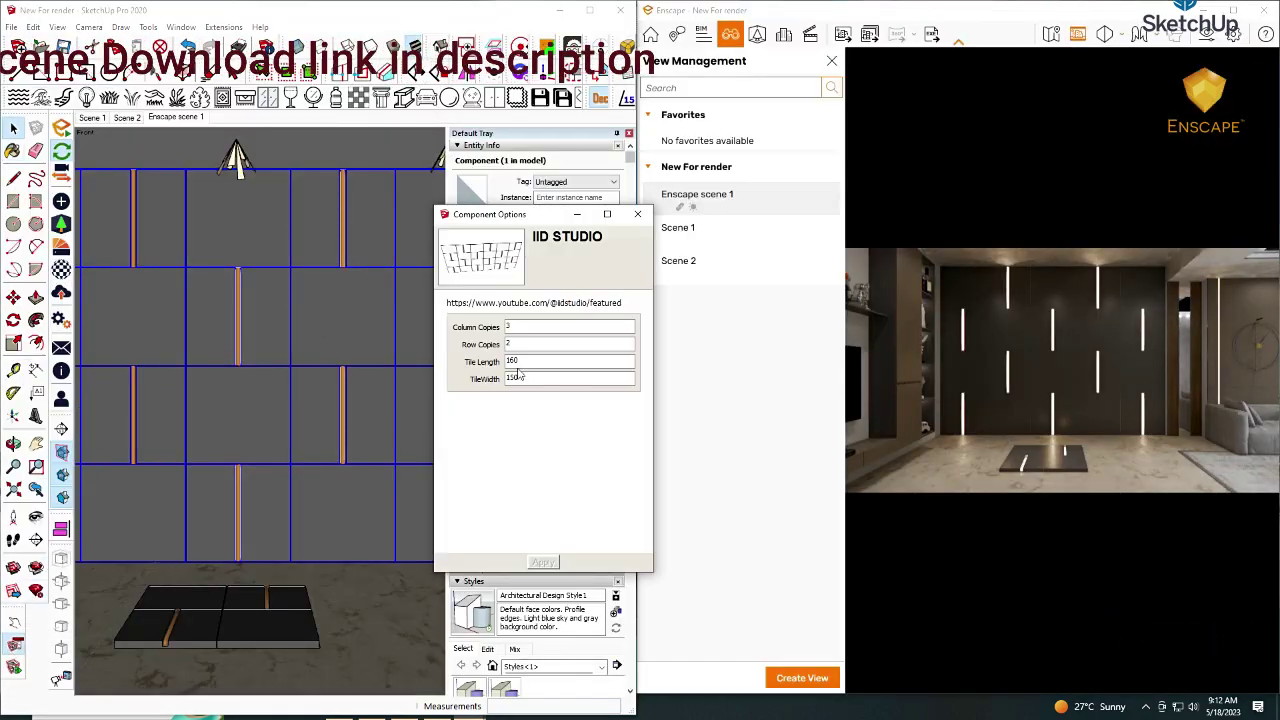
pyautogui.doubleClick(532, 379)
pyautogui.write('100')
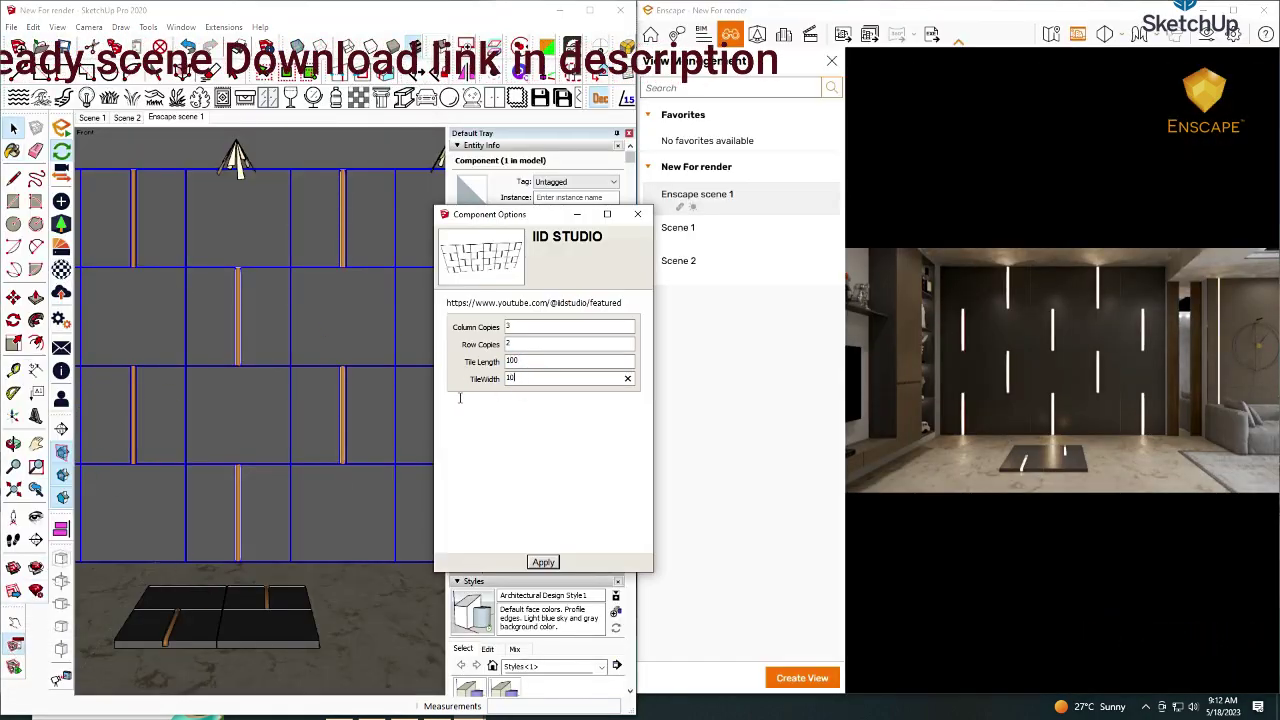
pyautogui.doubleClick(590, 328)
pyautogui.write('4')
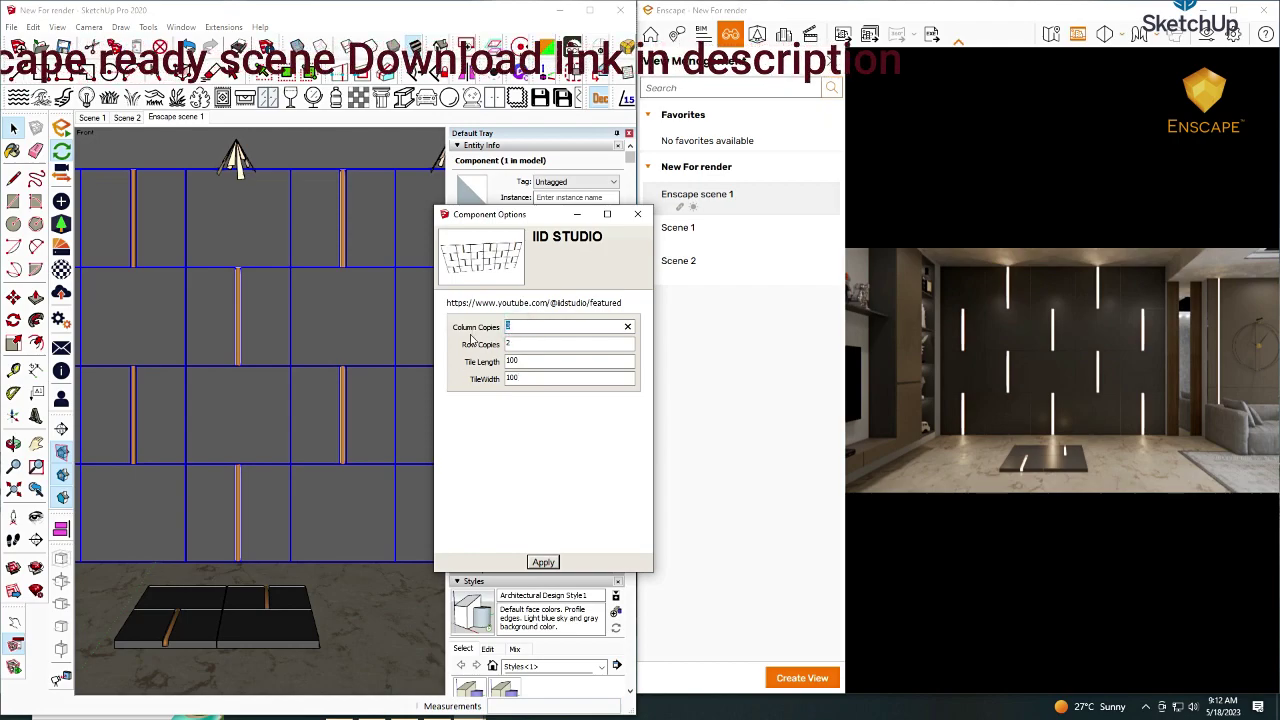
pyautogui.doubleClick(510, 343)
pyautogui.write('3')
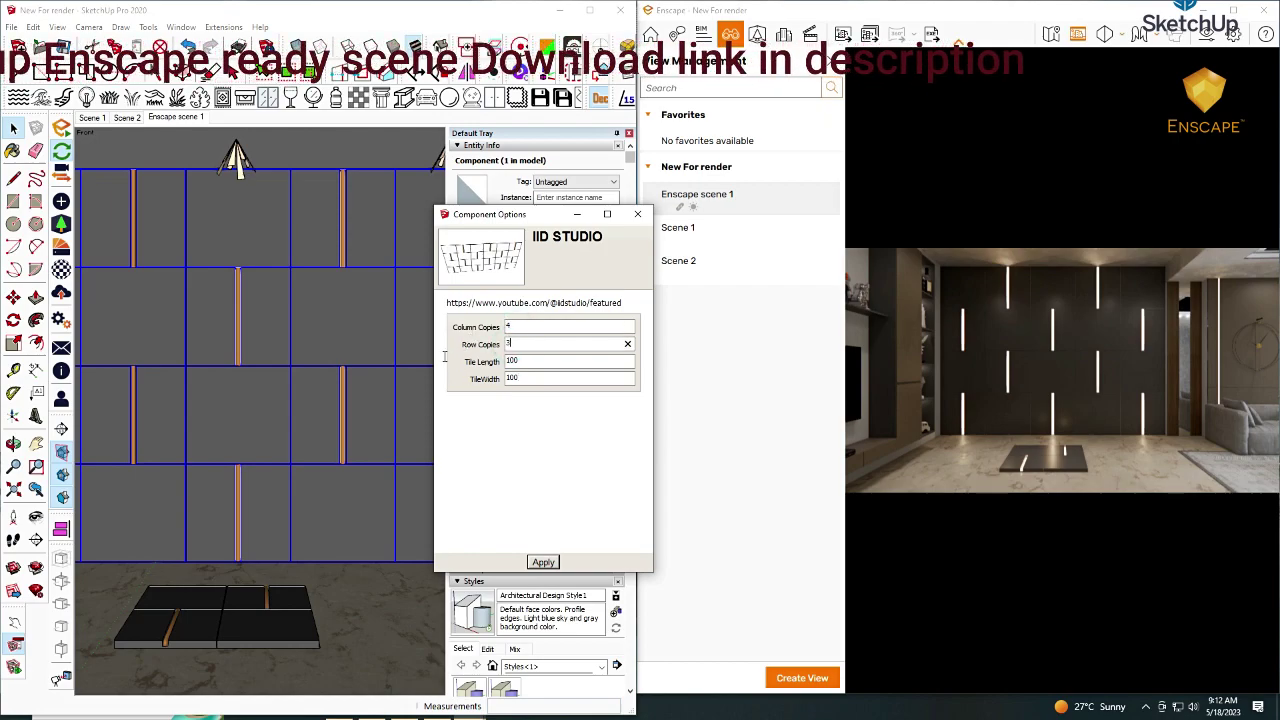
pyautogui.click(542, 562)
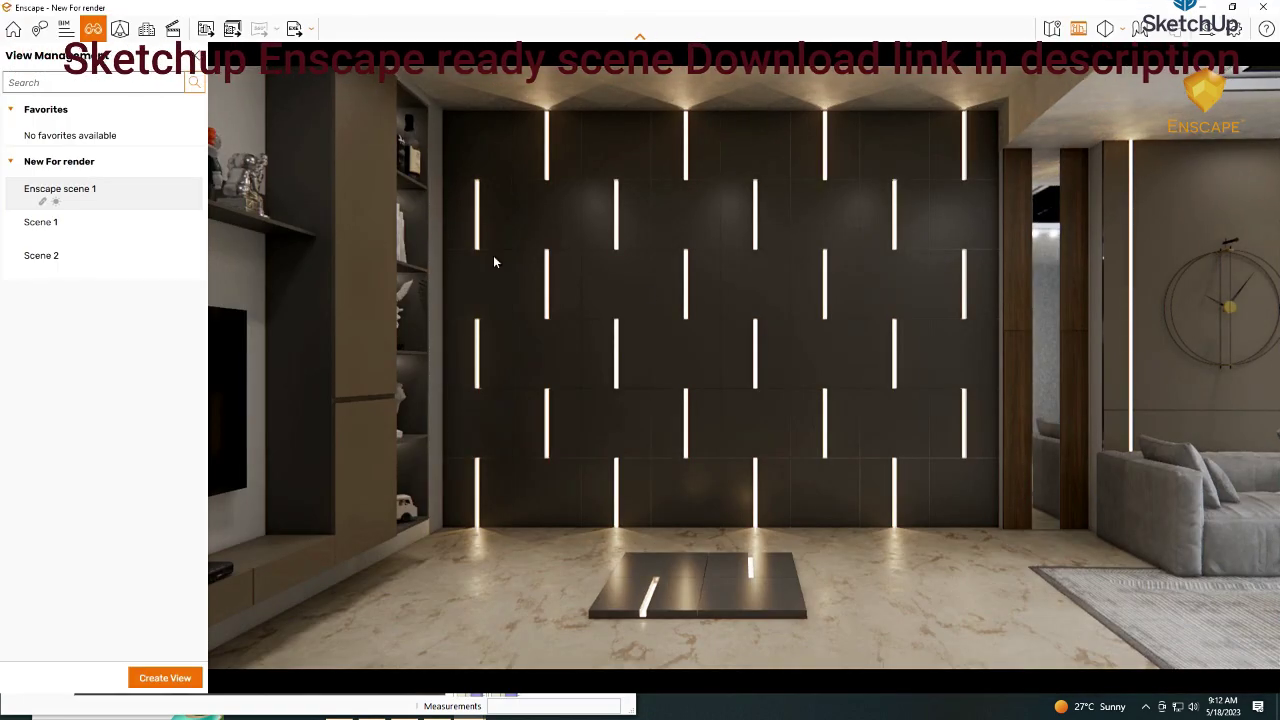
# Save screenshots of the 4×3 tile layout from Enscape scene 1 and the angled Scene 1 view
pyautogui.click(205, 28)
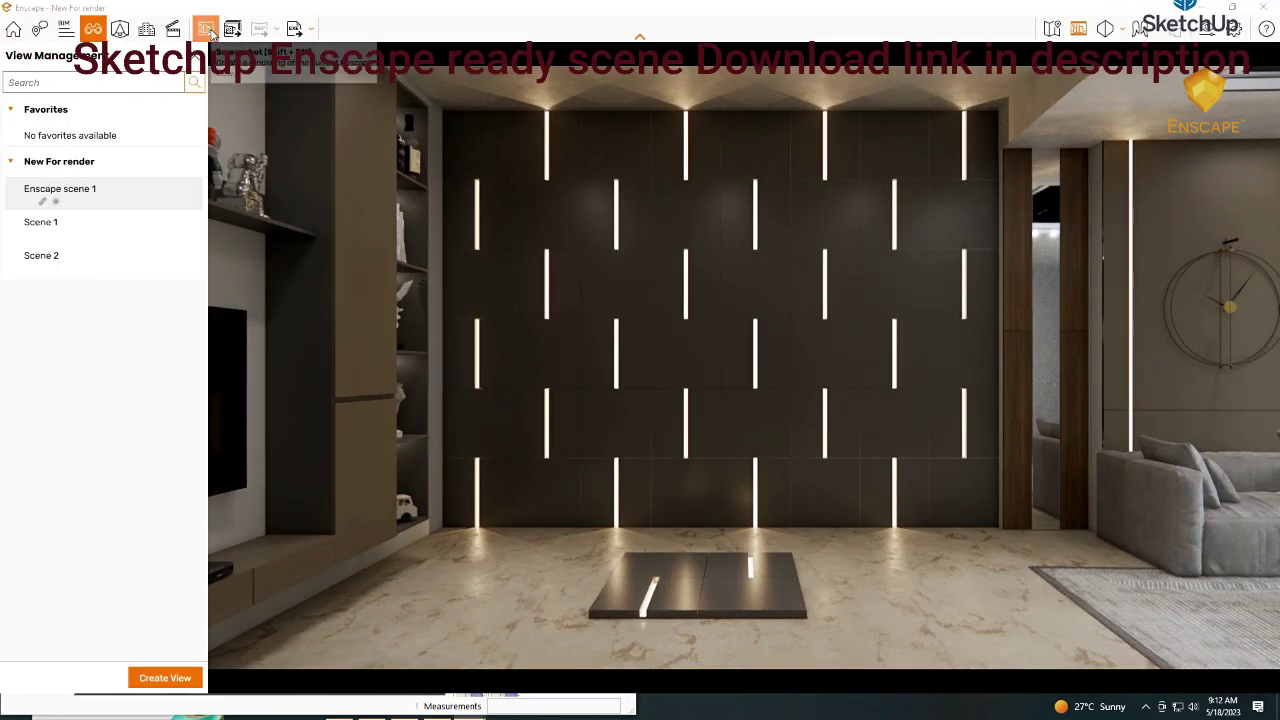
pyautogui.click(700, 603)
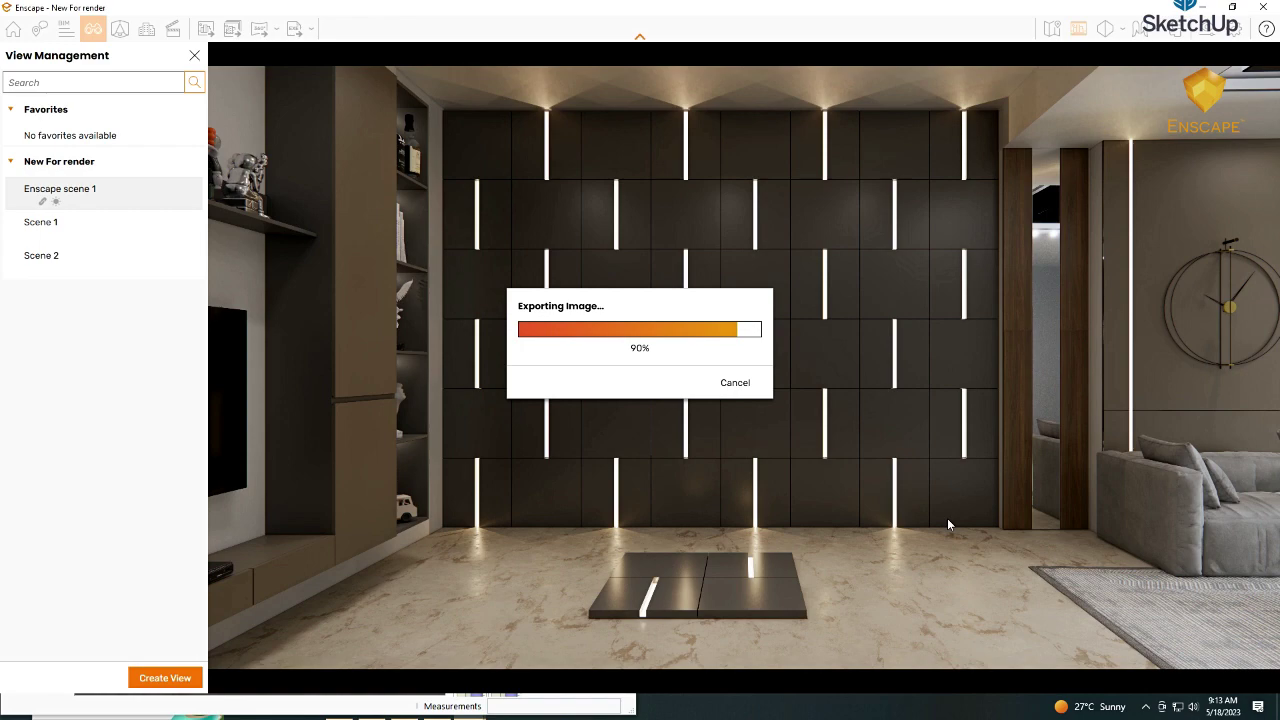
pyautogui.click(40, 229)
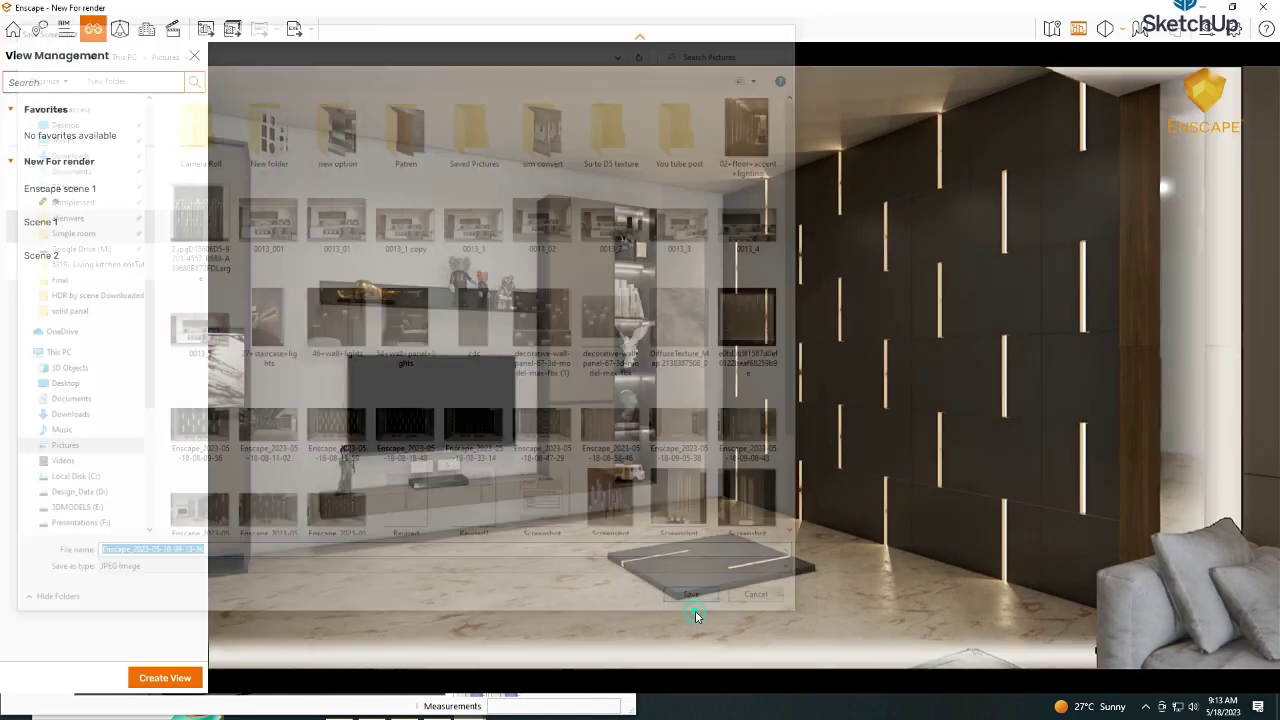
pyautogui.click(696, 613)
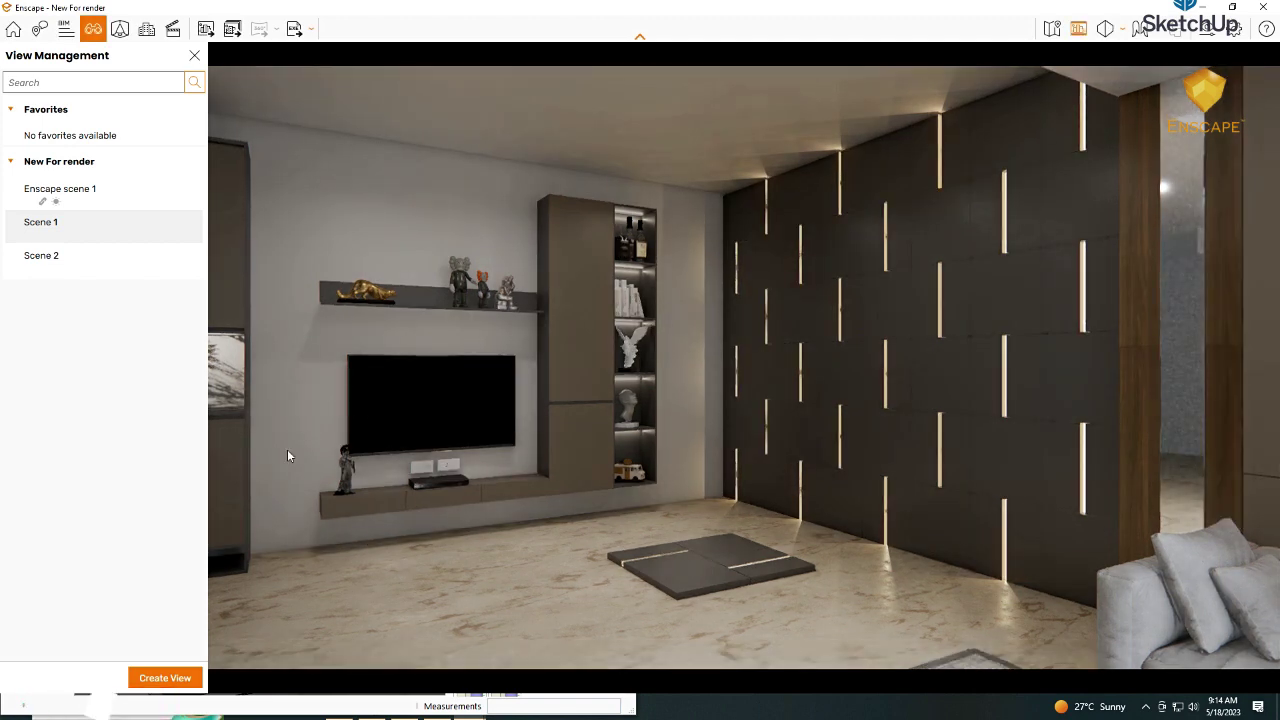
# Return to the frontal view and calculate 400 ÷ 6 (66.7) for the Tile Length field
pyautogui.click(60, 189)
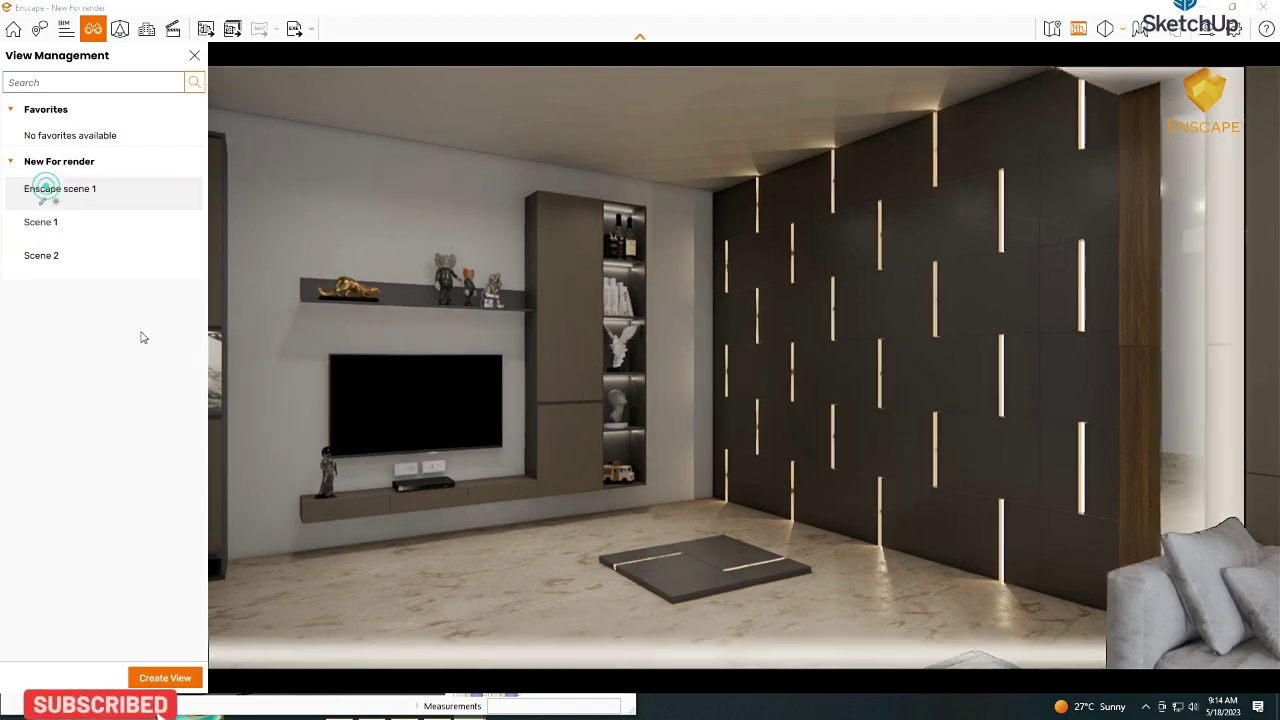
pyautogui.moveTo(469, 707)
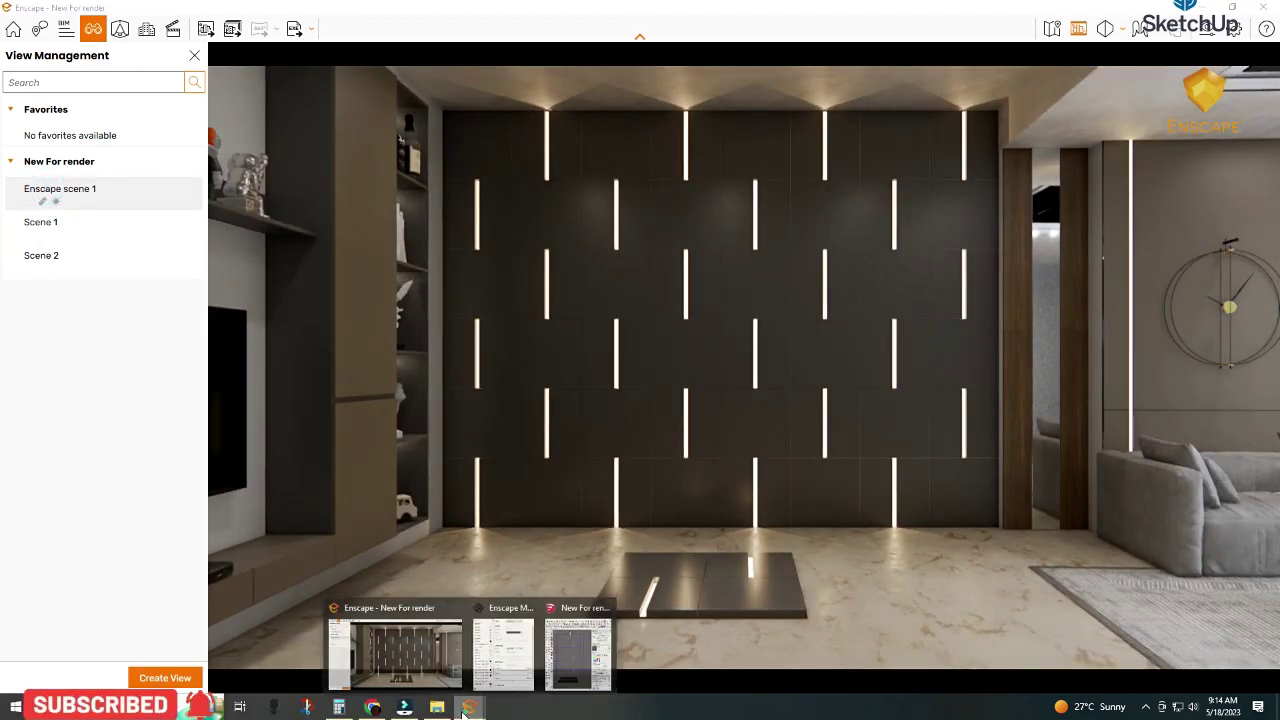
pyautogui.click(582, 650)
pyautogui.doubleClick(521, 361)
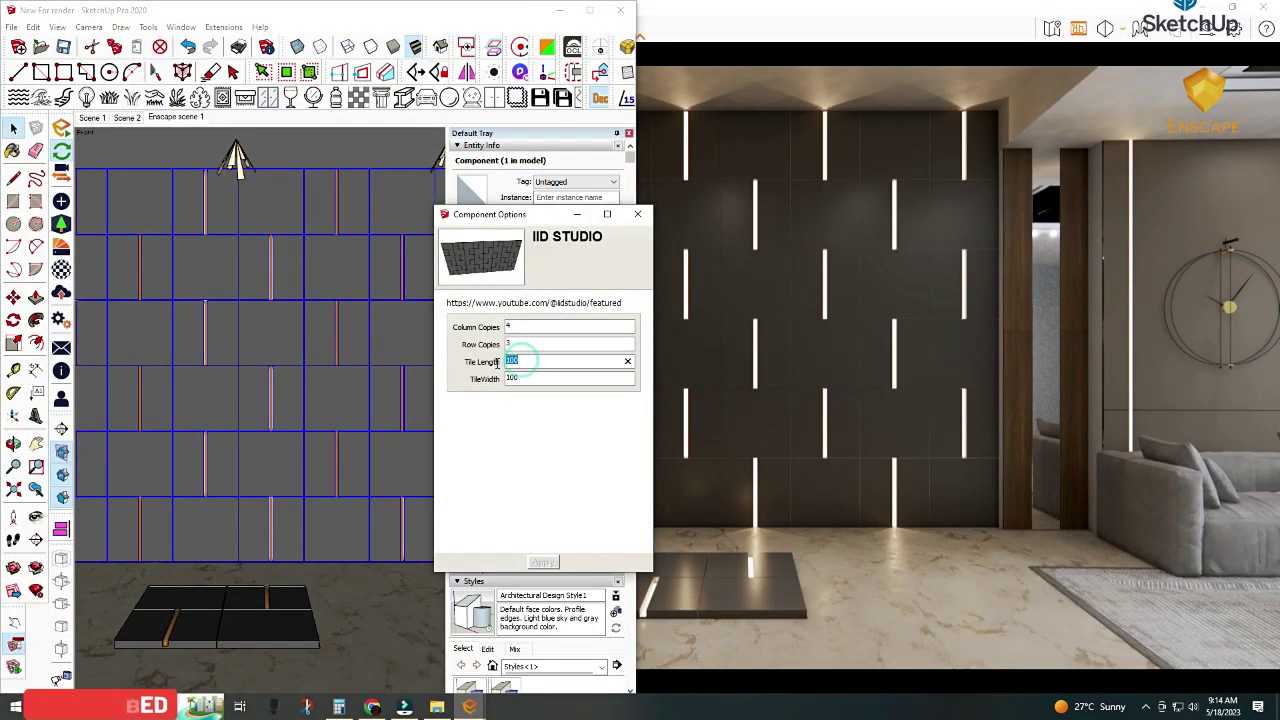
pyautogui.click(339, 707)
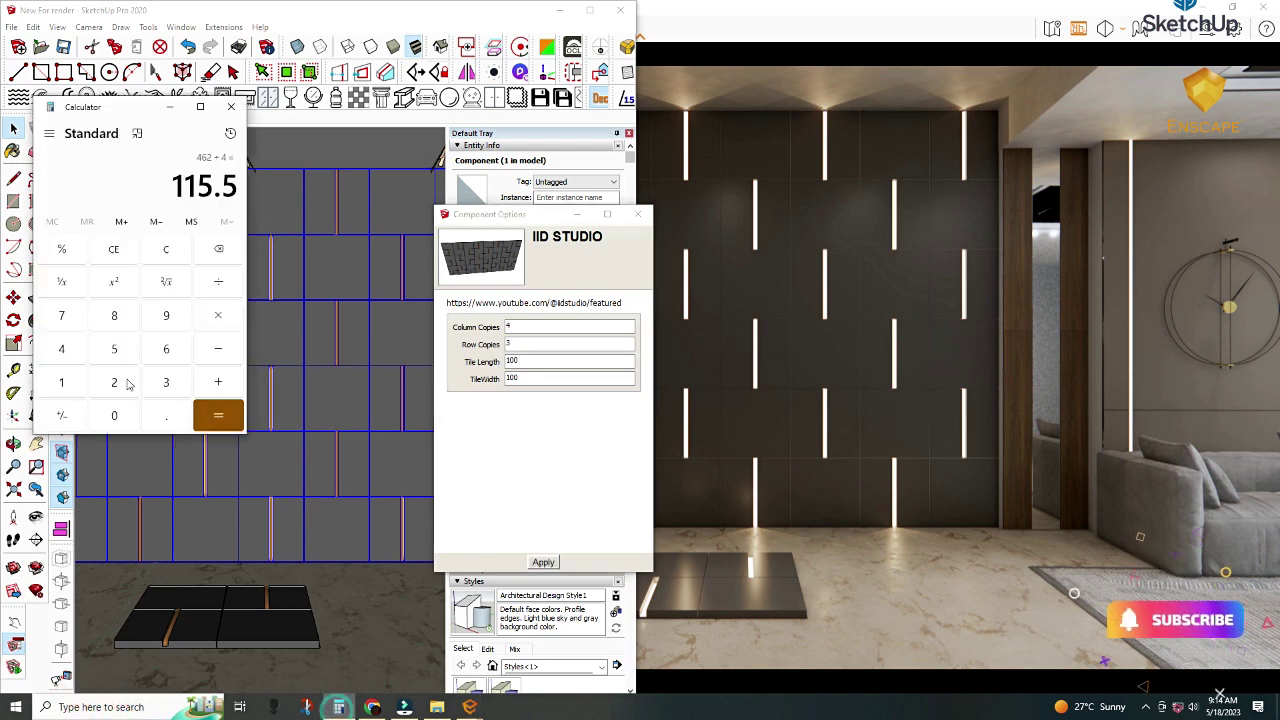
pyautogui.click(124, 249)
pyautogui.click(61, 349)
pyautogui.doubleClick(114, 415)
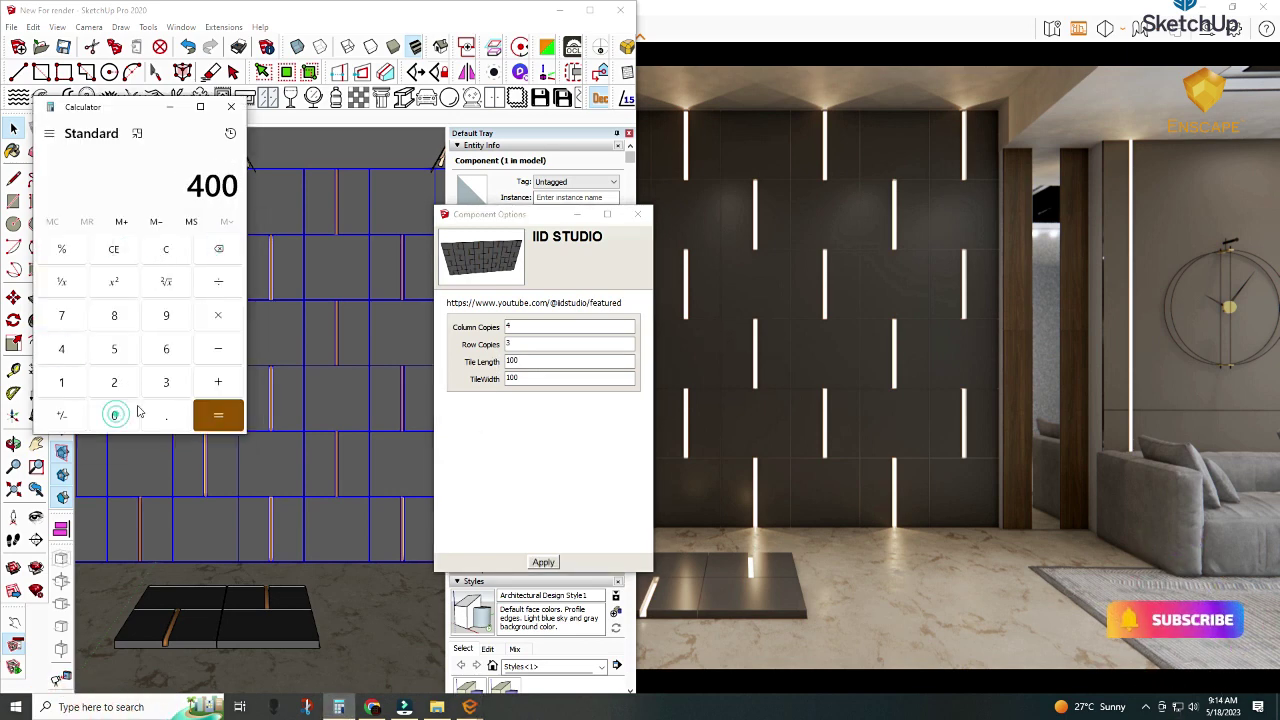
pyautogui.click(218, 315)
pyautogui.click(166, 349)
pyautogui.click(208, 423)
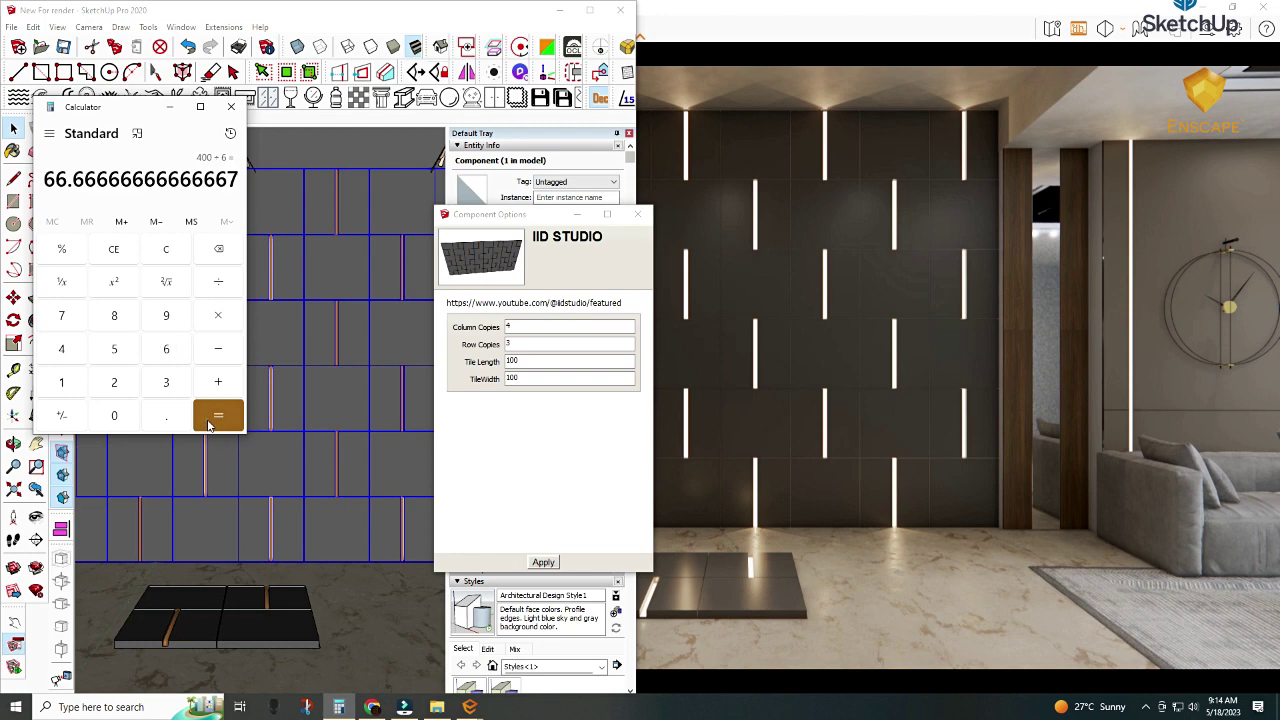
pyautogui.click(521, 361)
pyautogui.write('66.5')
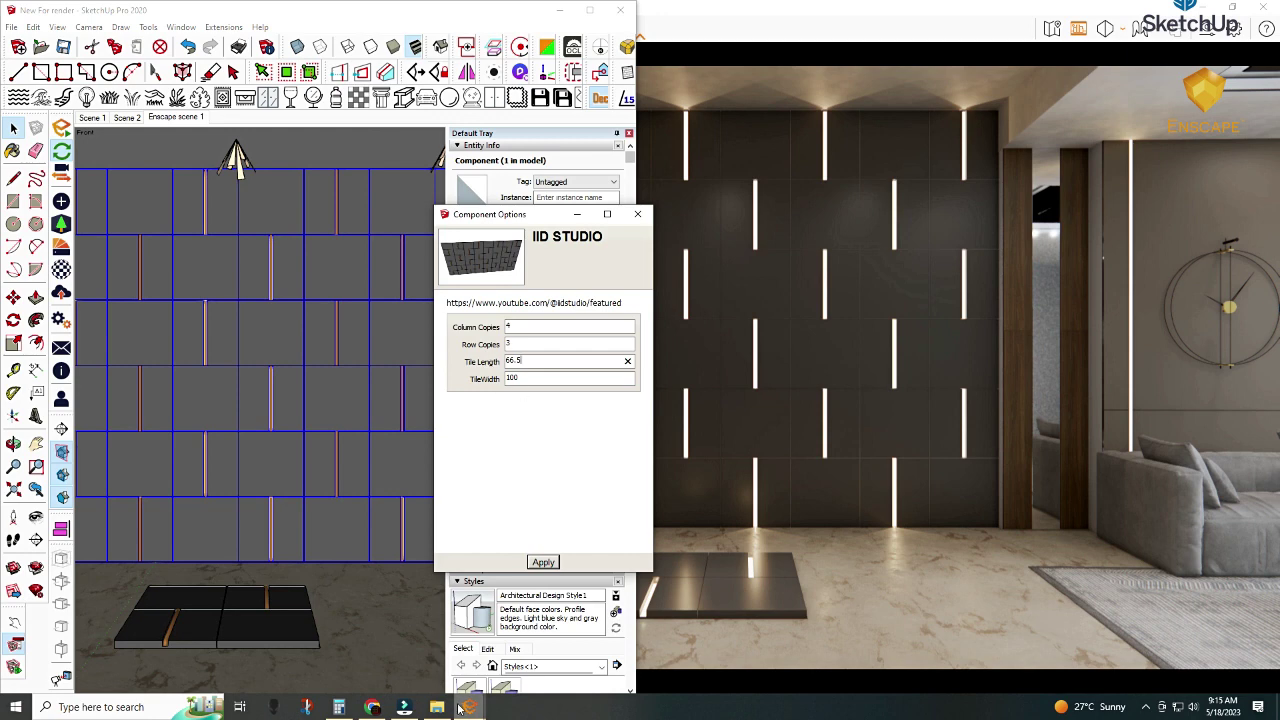
# Calculate 300 ÷ 4 = 75 in the calculator and select the TileWidth value
pyautogui.click(338, 707)
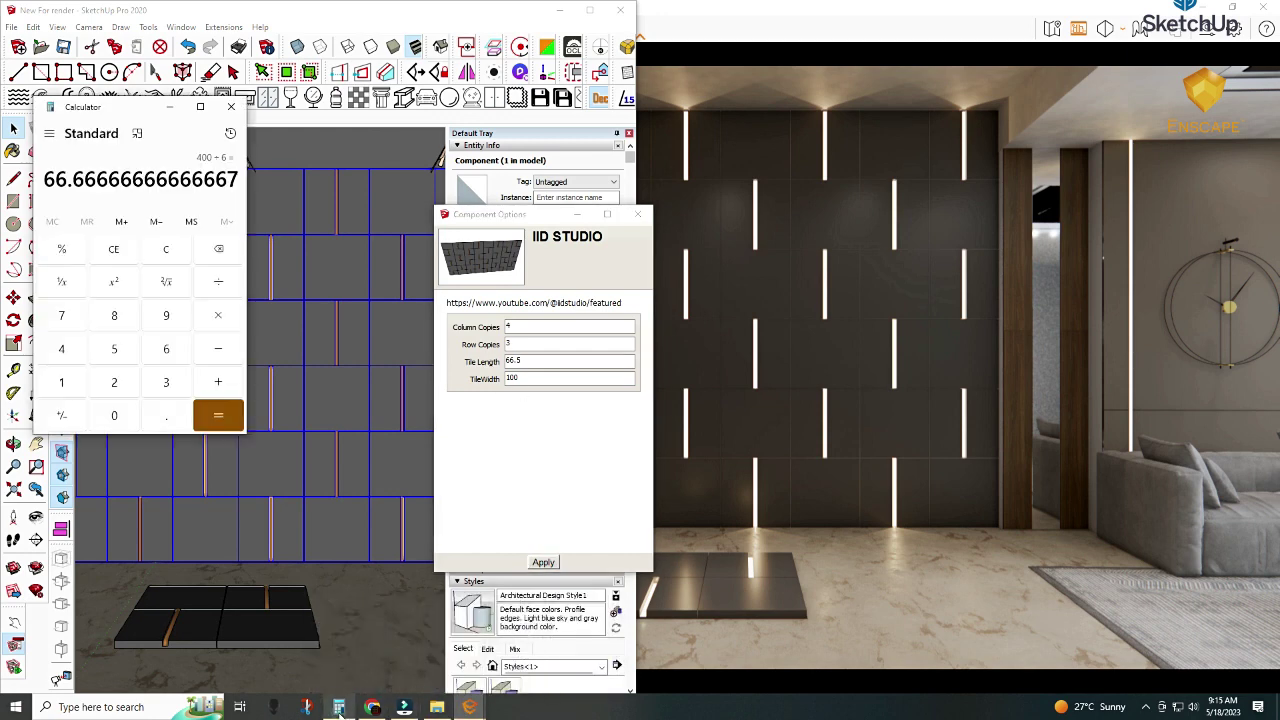
pyautogui.doubleClick(533, 365)
pyautogui.write('66.7')
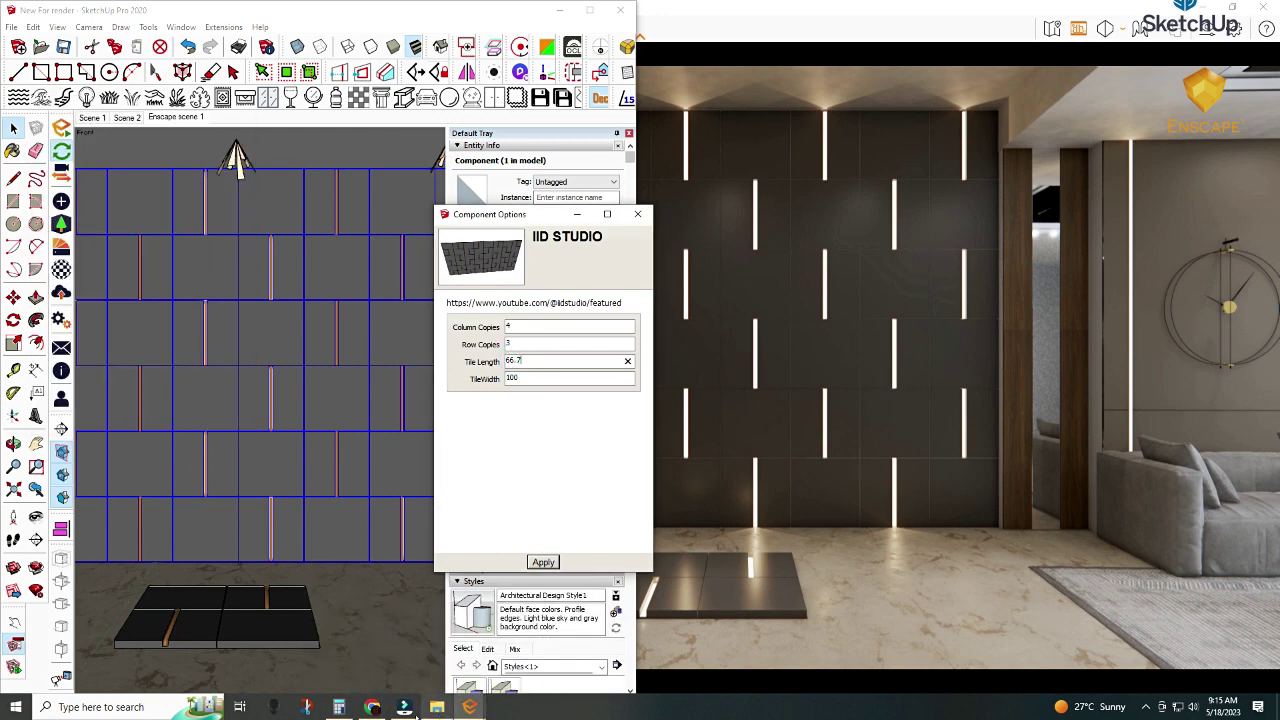
pyautogui.click(338, 707)
pyautogui.click(114, 249)
pyautogui.click(166, 382)
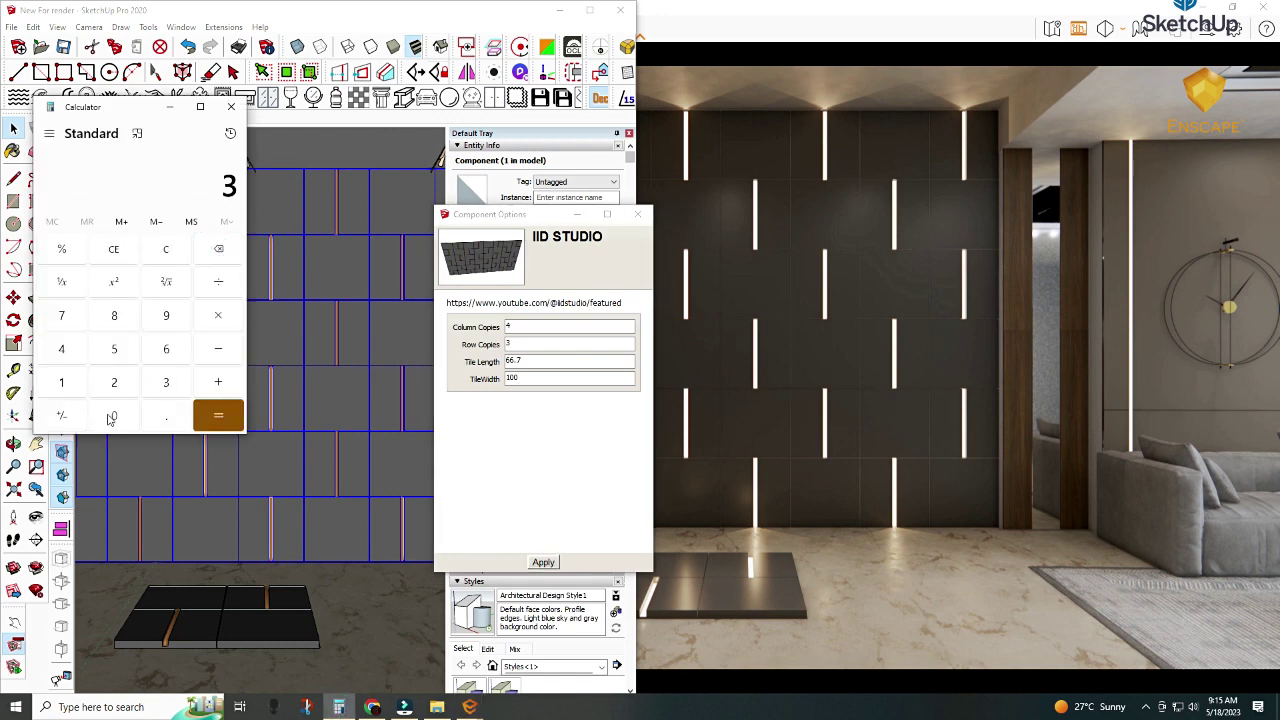
pyautogui.click(114, 415)
pyautogui.click(114, 415)
pyautogui.click(218, 318)
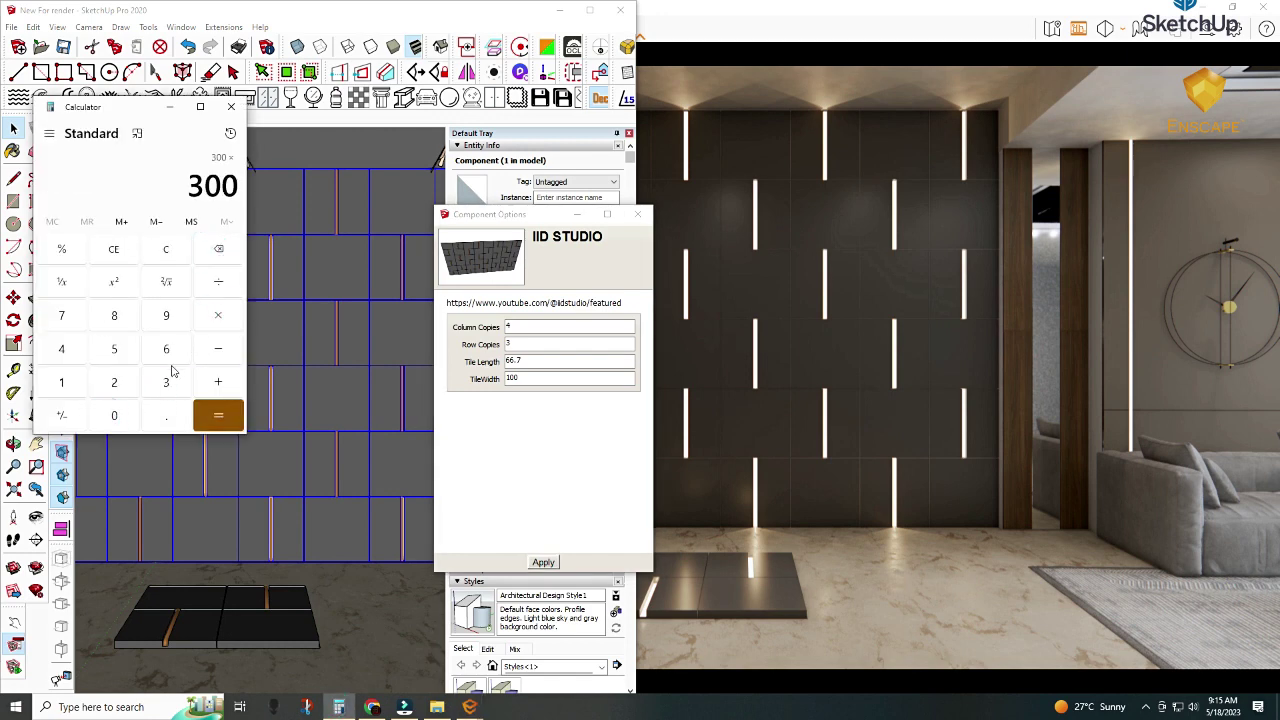
pyautogui.click(216, 283)
pyautogui.click(61, 348)
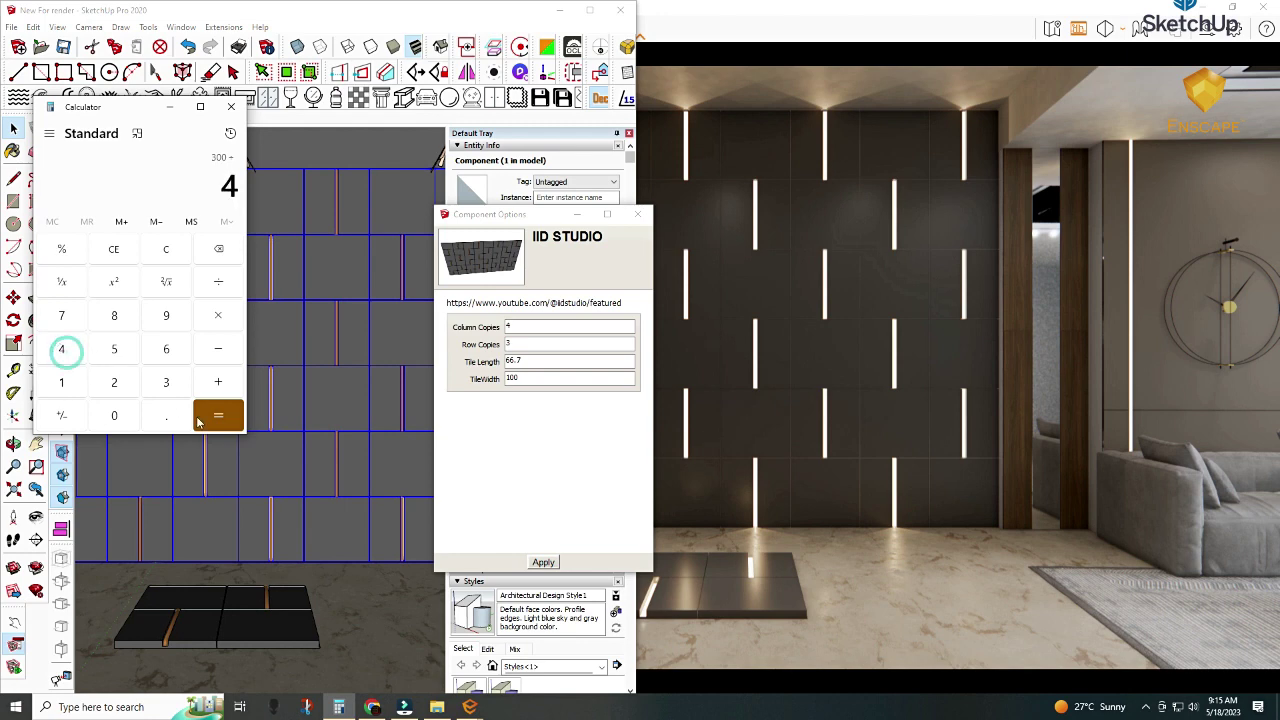
pyautogui.click(220, 415)
pyautogui.doubleClick(520, 377)
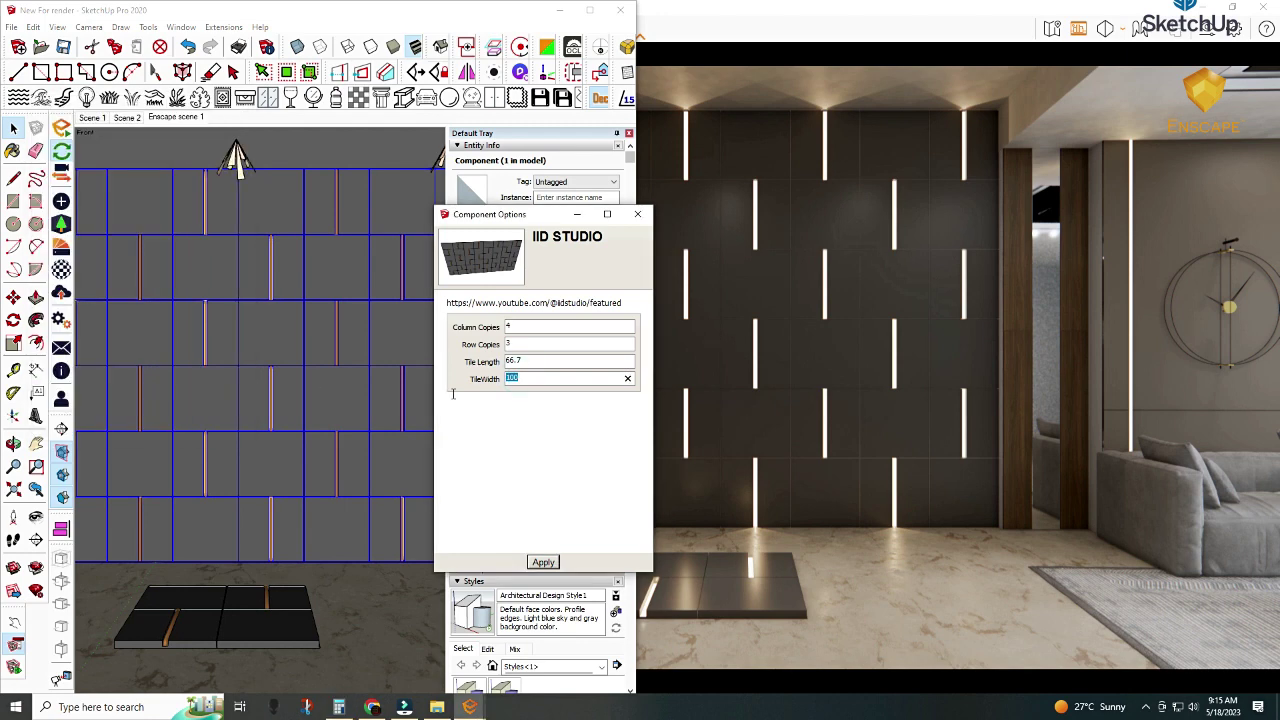
pyautogui.write('75')
# Set the array to 5 columns by 4 rows and apply a first tile size
pyautogui.doubleClick(512, 327)
pyautogui.doubleClick(510, 343)
pyautogui.write('4')
pyautogui.click(532, 564)
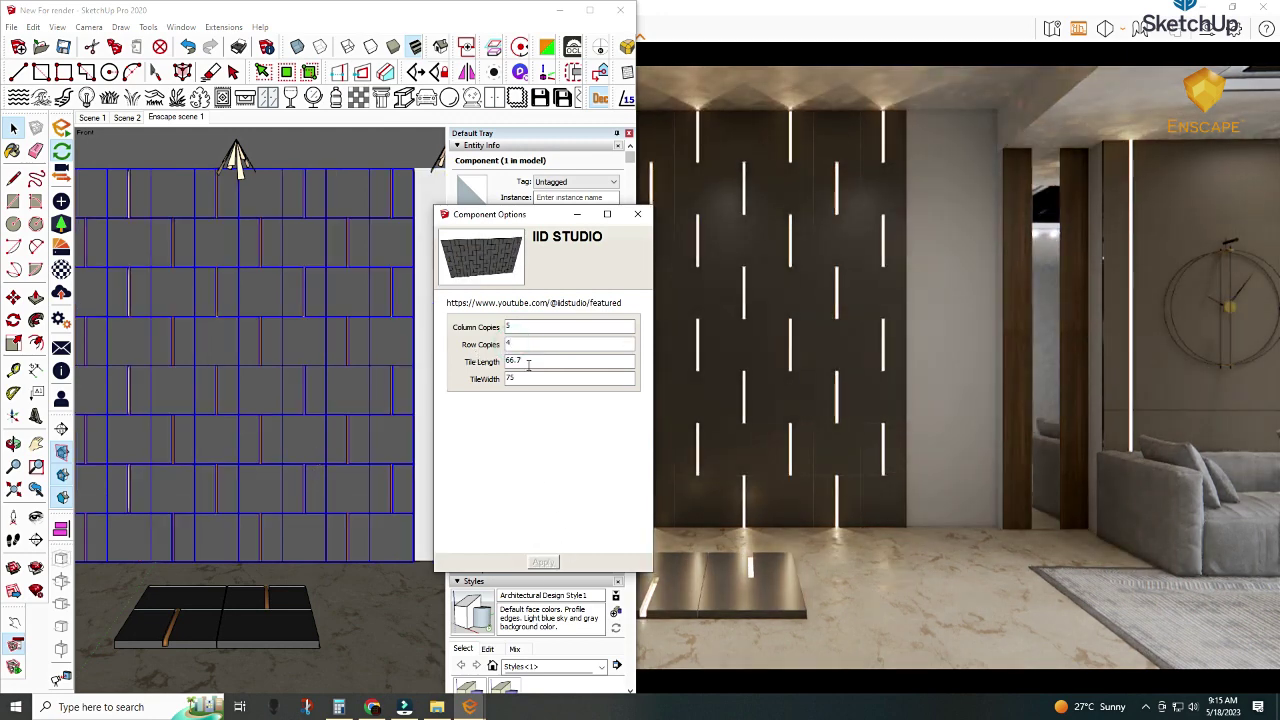
pyautogui.moveTo(520, 360); pyautogui.dragTo(500, 362)
pyautogui.press('BackSpace')
pyautogui.moveTo(531, 378); pyautogui.dragTo(492, 383)
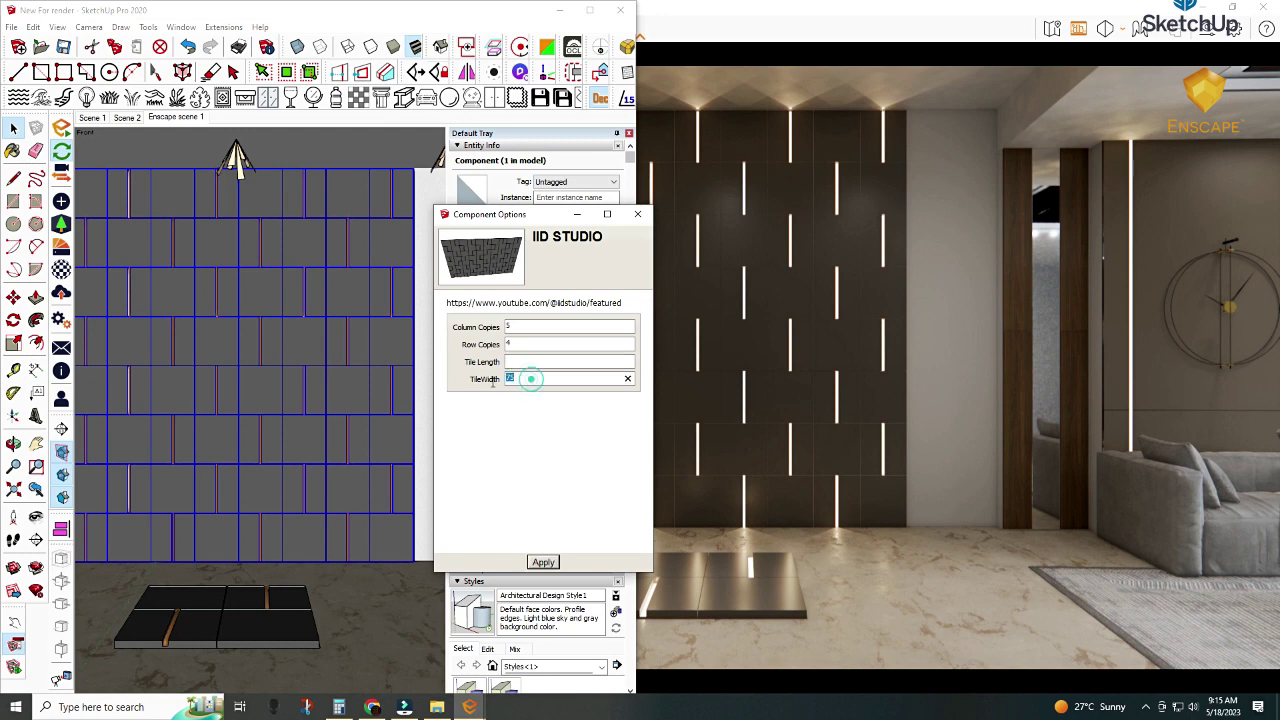
pyautogui.write('66.')
pyautogui.click(541, 563)
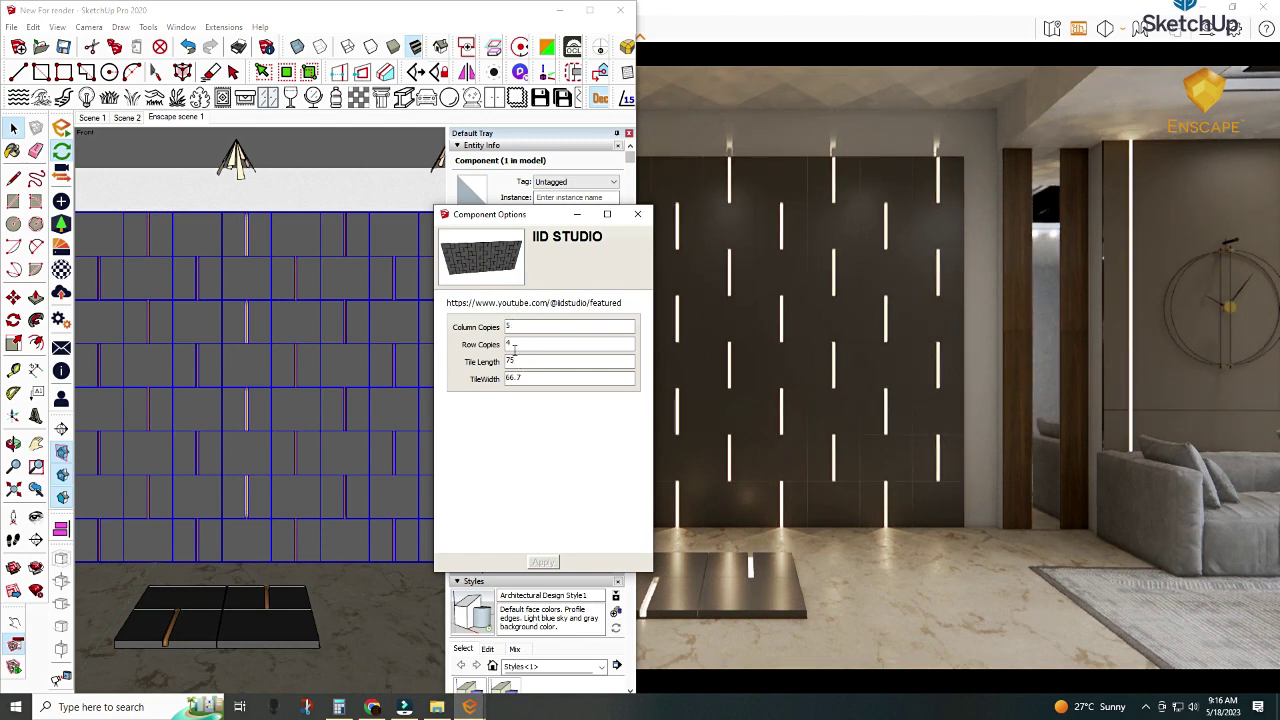
# Try tile lengths of 80 and 77, settling on 89
pyautogui.doubleClick(513, 360)
pyautogui.write('80')
pyautogui.click(541, 560)
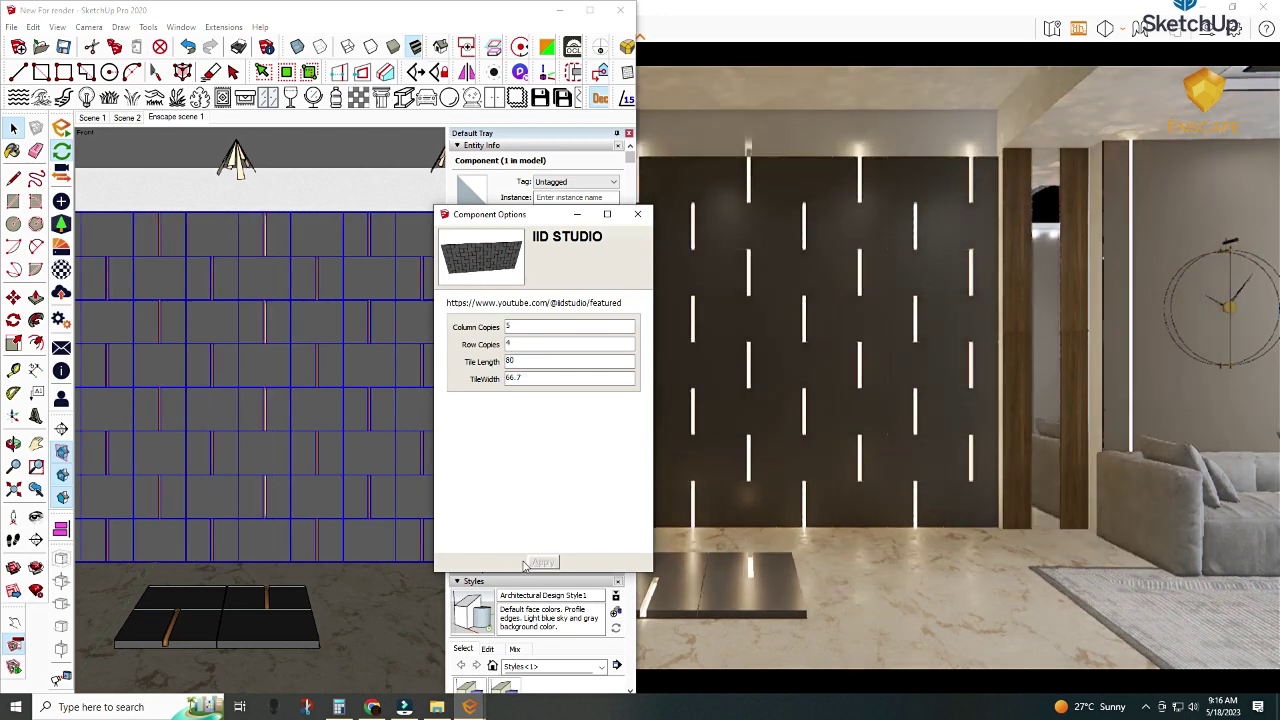
pyautogui.doubleClick(530, 362)
pyautogui.write('77')
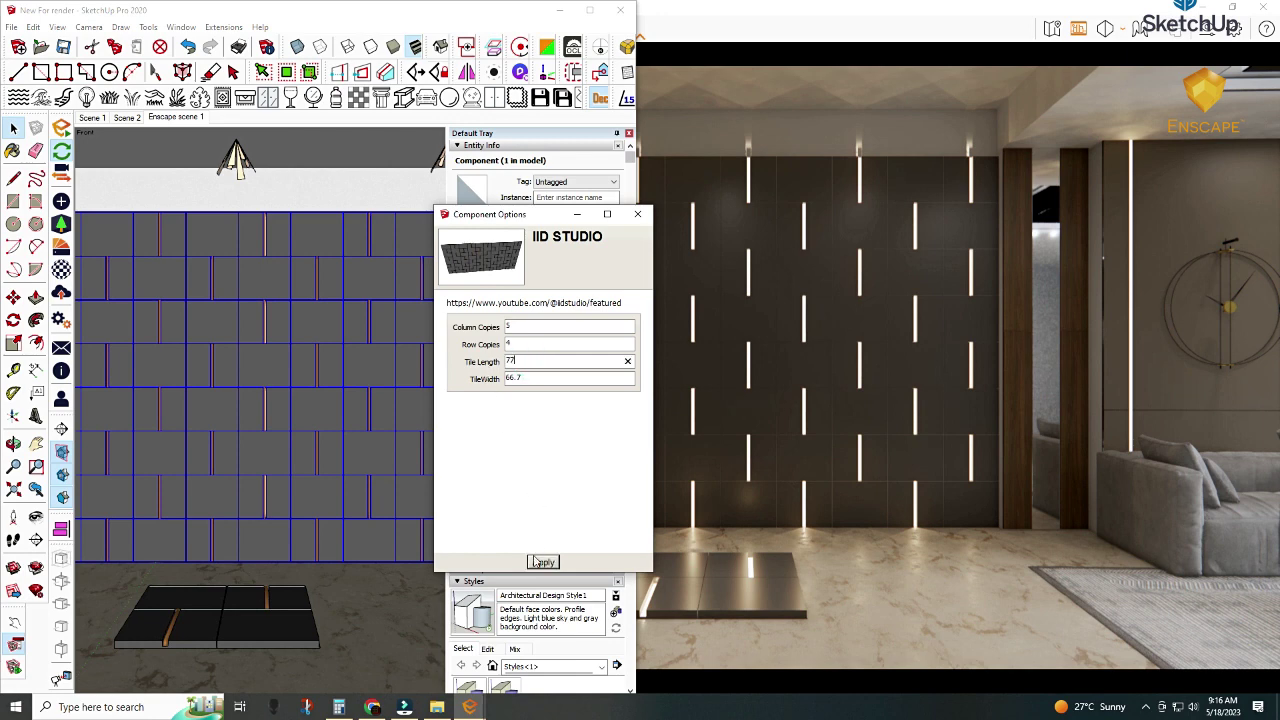
pyautogui.click(541, 562)
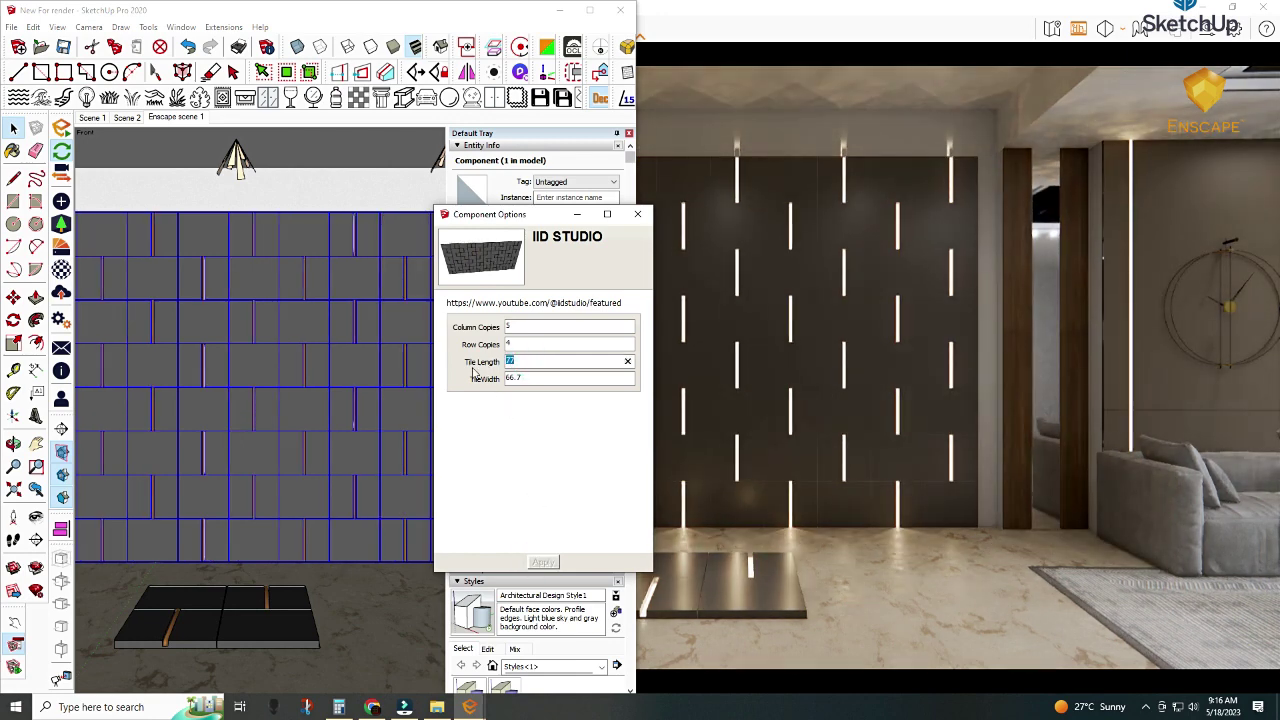
pyautogui.write('89')
pyautogui.click(541, 562)
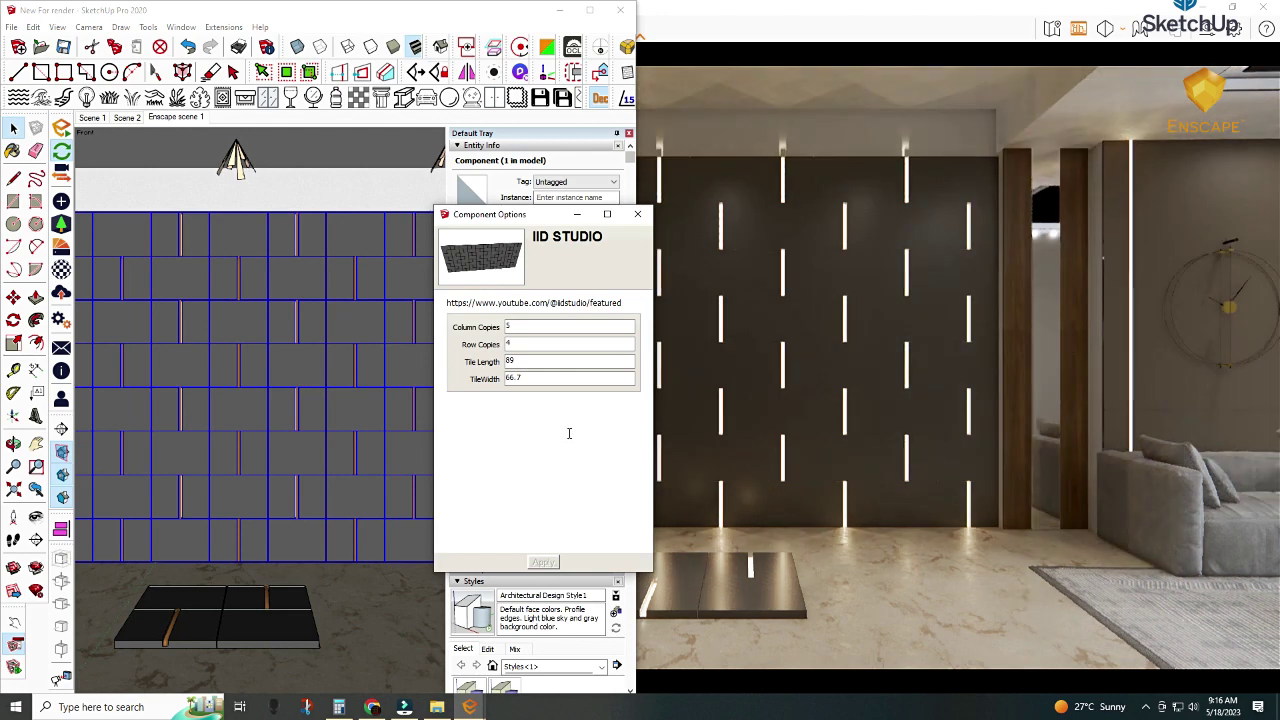
# Try a tile width of 70, then settle on 75
pyautogui.doubleClick(515, 378)
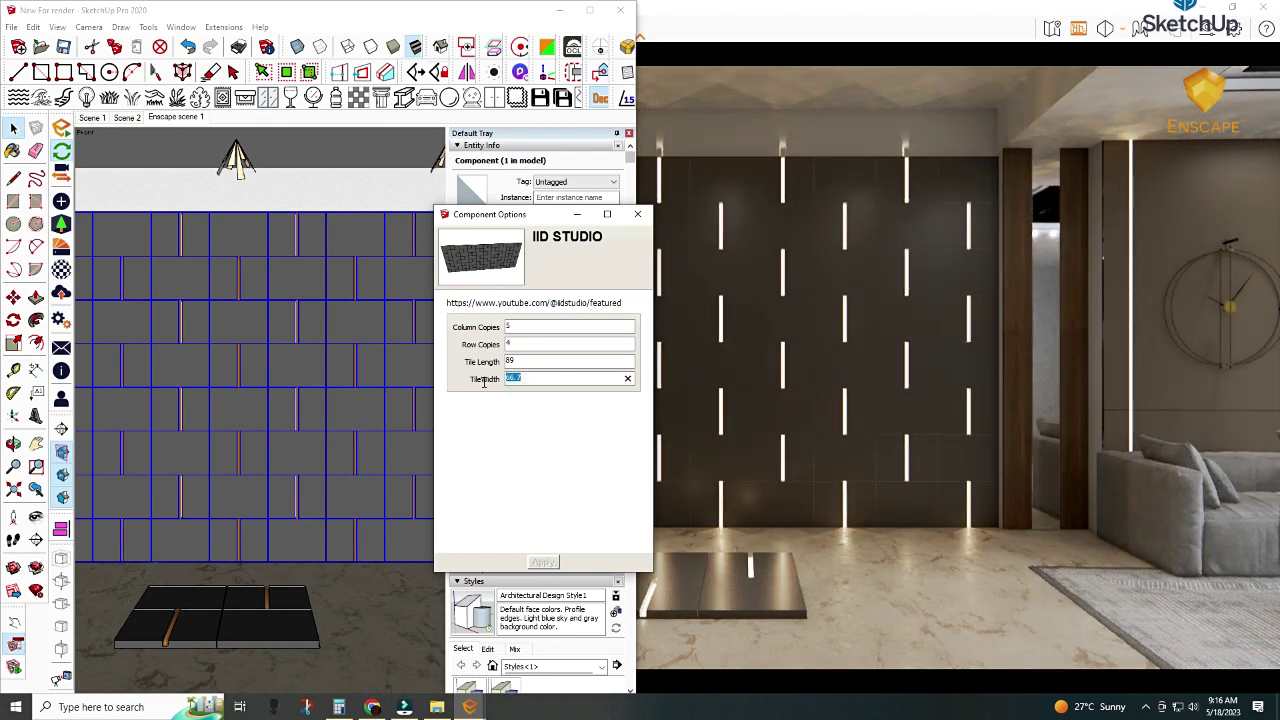
pyautogui.write('70')
pyautogui.click(541, 562)
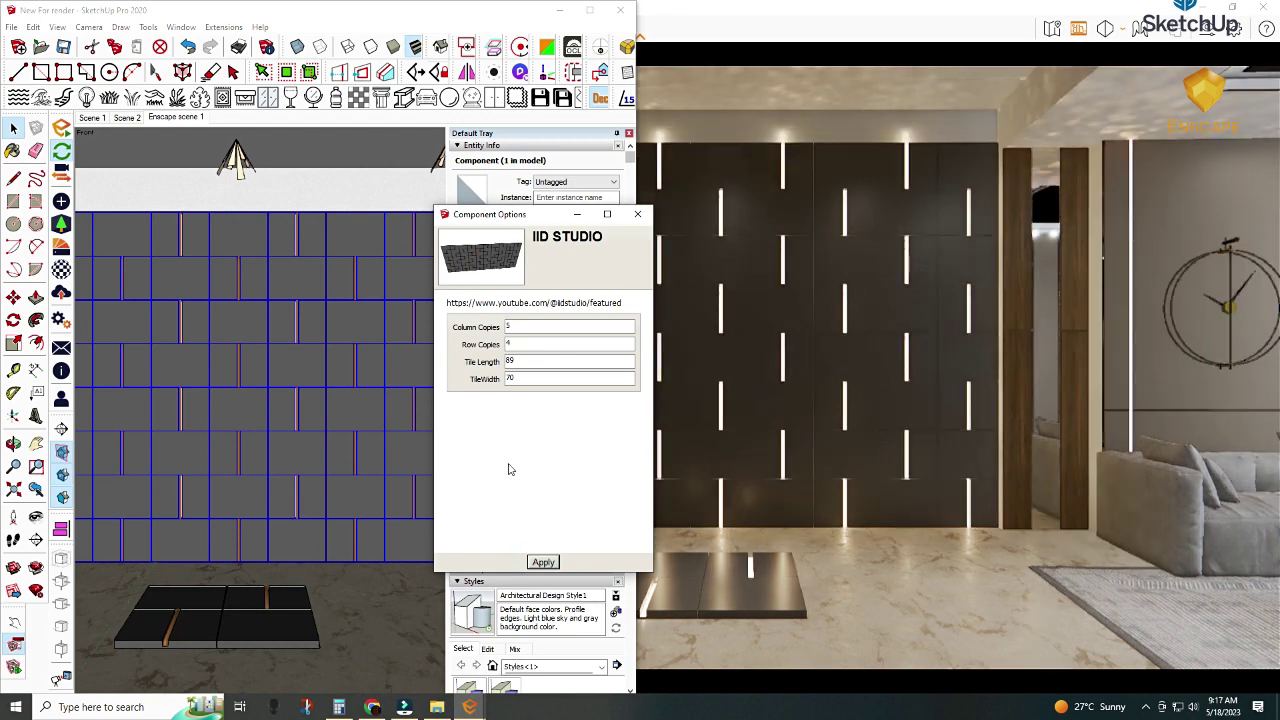
pyautogui.doubleClick(512, 378)
pyautogui.write('75')
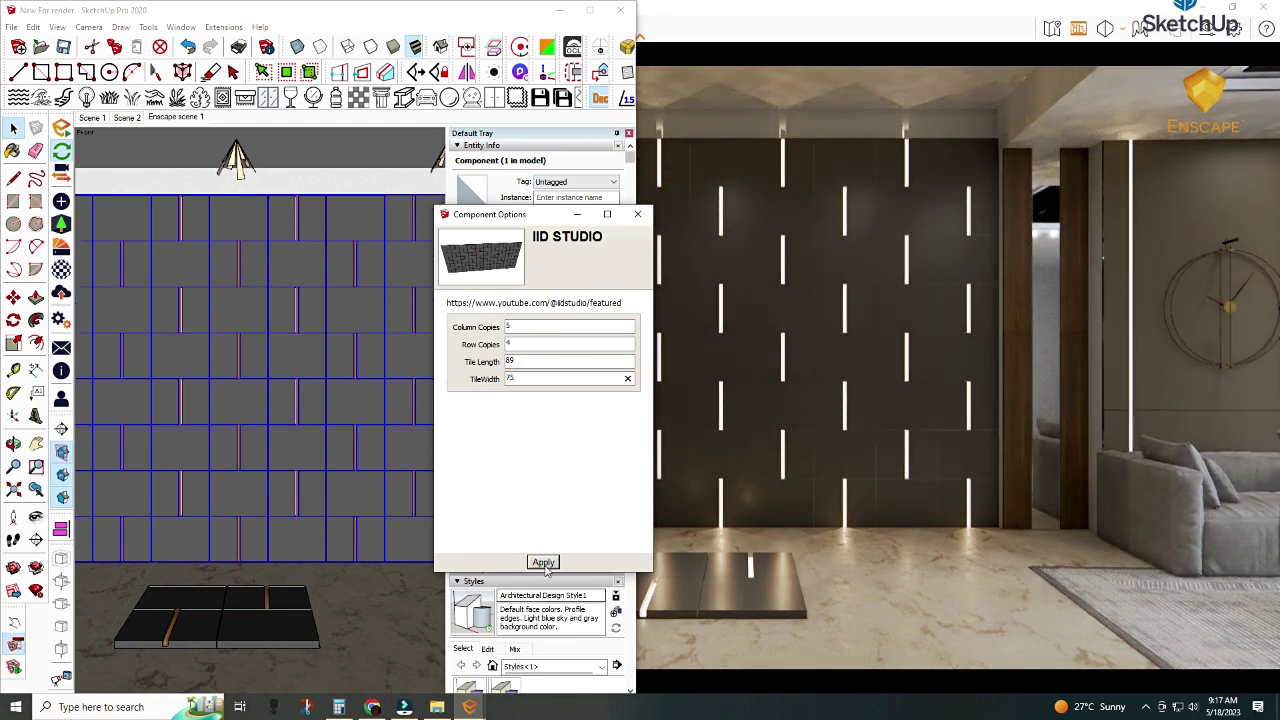
pyautogui.click(543, 562)
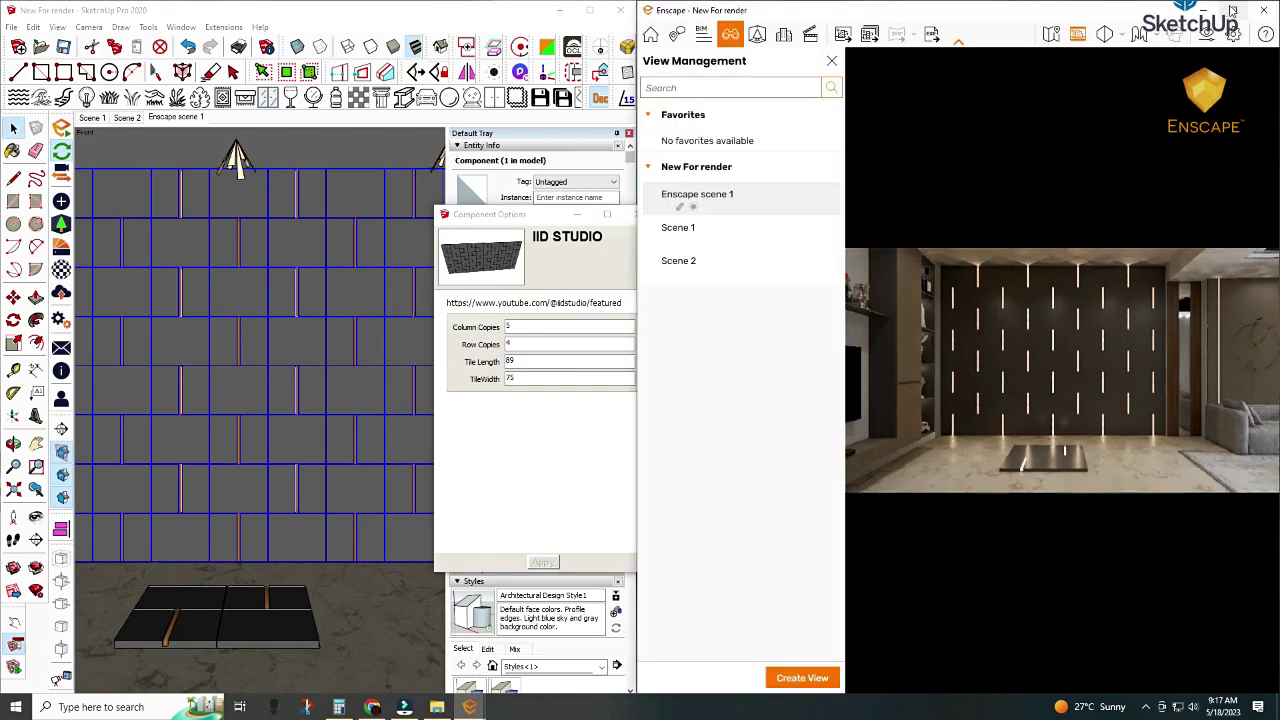
# Inspect the Enscape render full screen, then restore it beside the SketchUp model
pyautogui.click(1233, 10)
pyautogui.click(1233, 10)
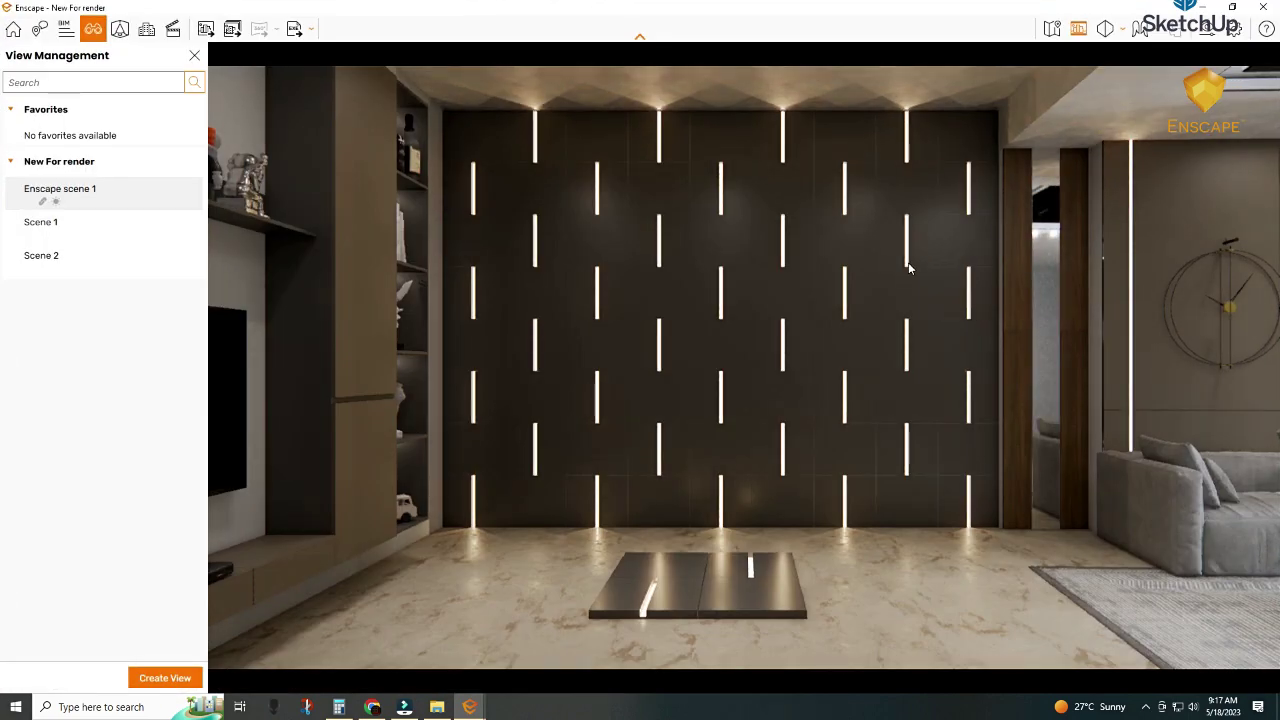
pyautogui.click(1233, 10)
# Resize the wall tiles to 100 long by 300 wide
pyautogui.doubleClick(510, 361)
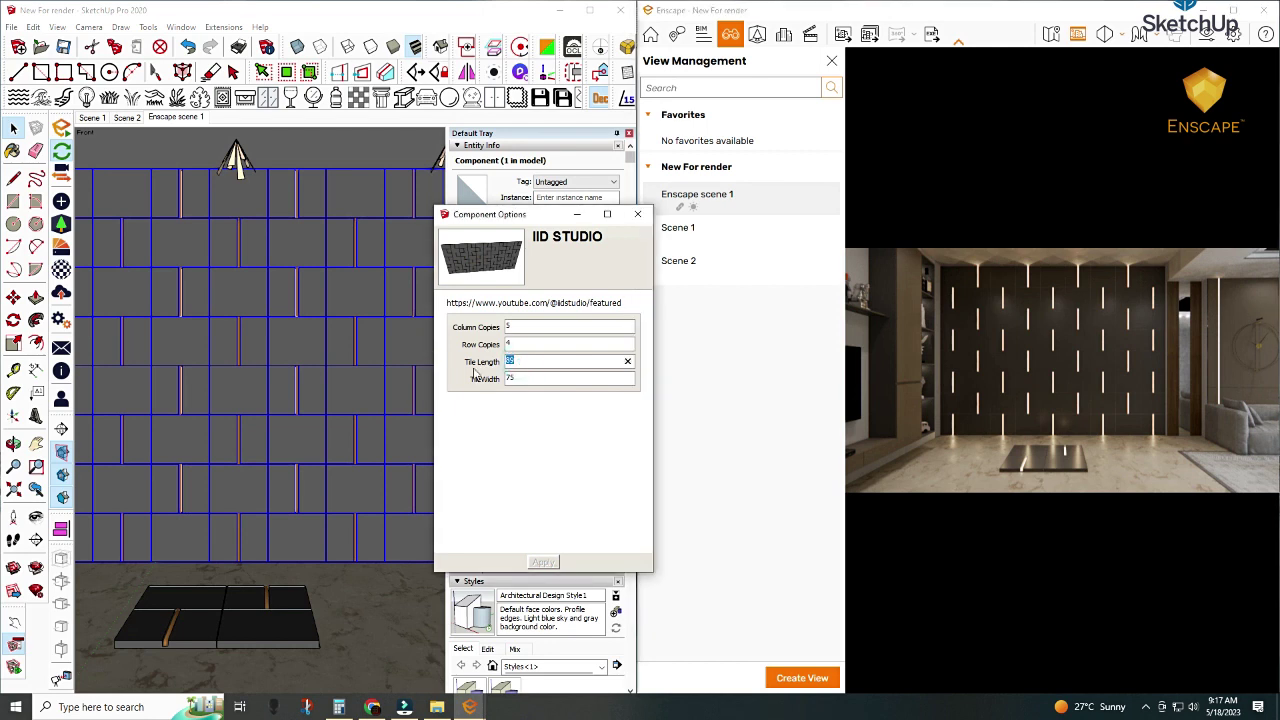
pyautogui.write('100')
pyautogui.doubleClick(520, 378)
pyautogui.write('300')
pyautogui.click(543, 563)
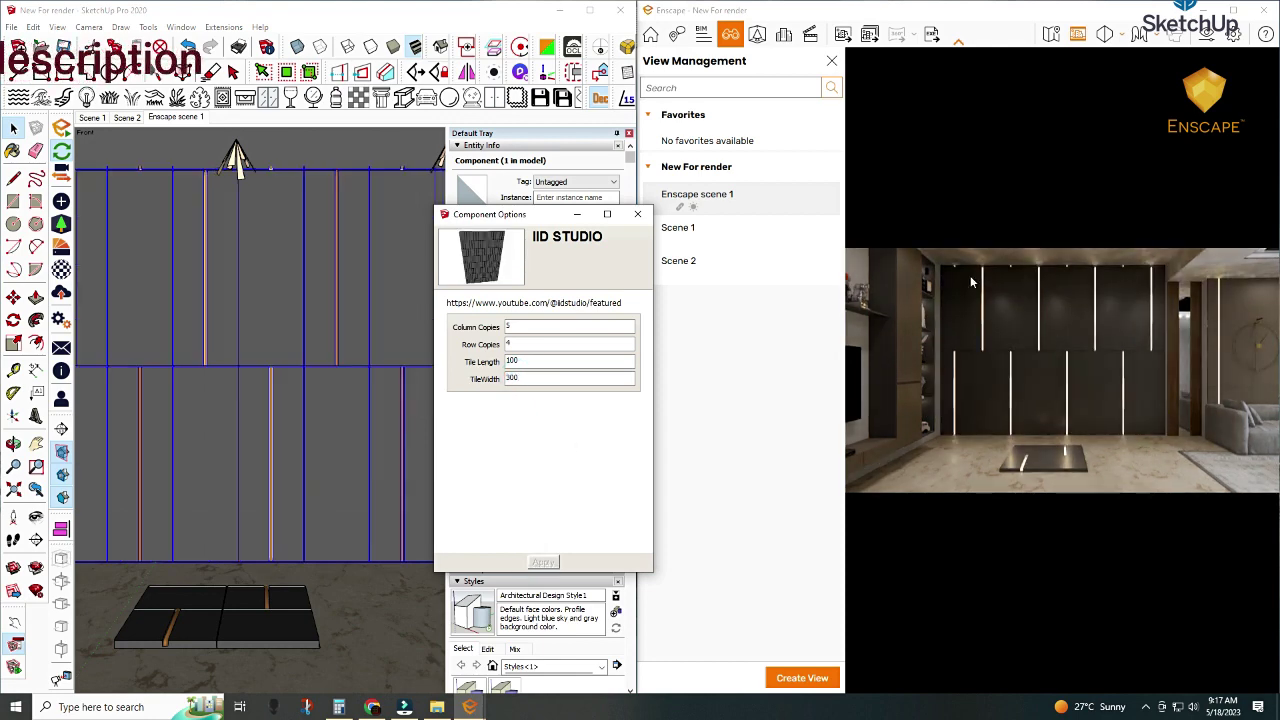
# Lay out the tile array as 4 column copies and 1 row copy
pyautogui.doubleClick(512, 327)
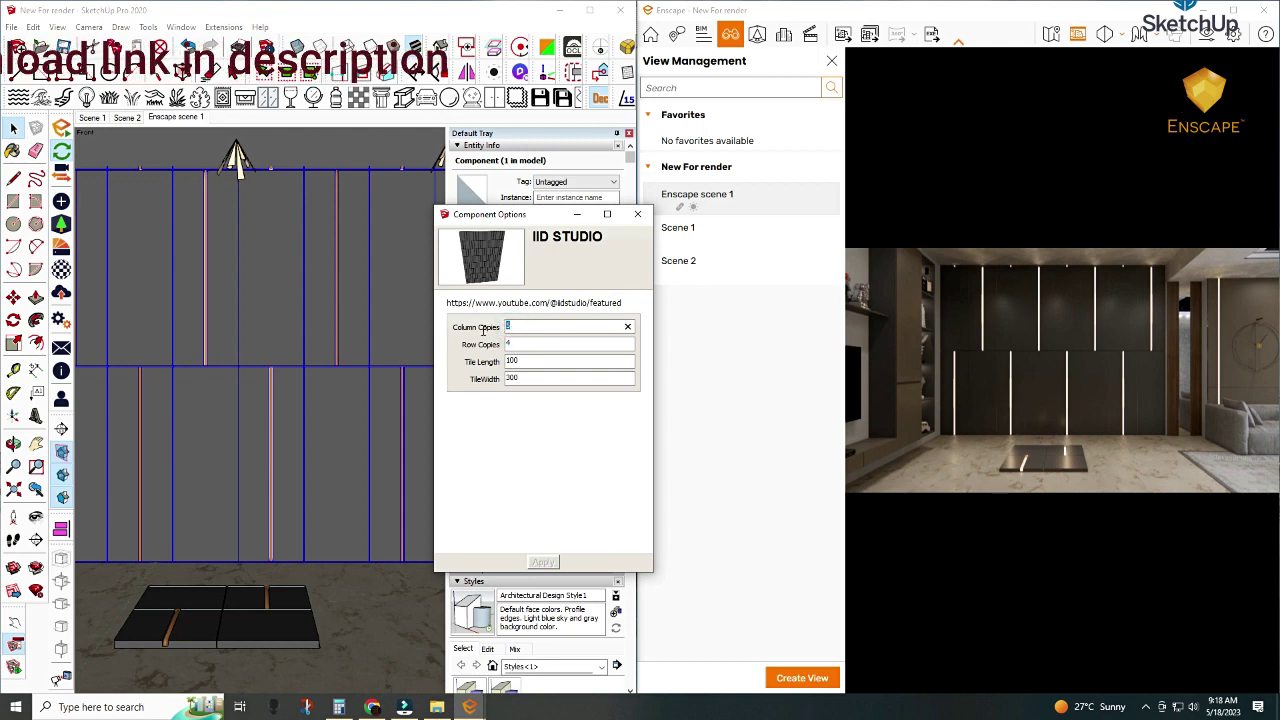
pyautogui.write('4')
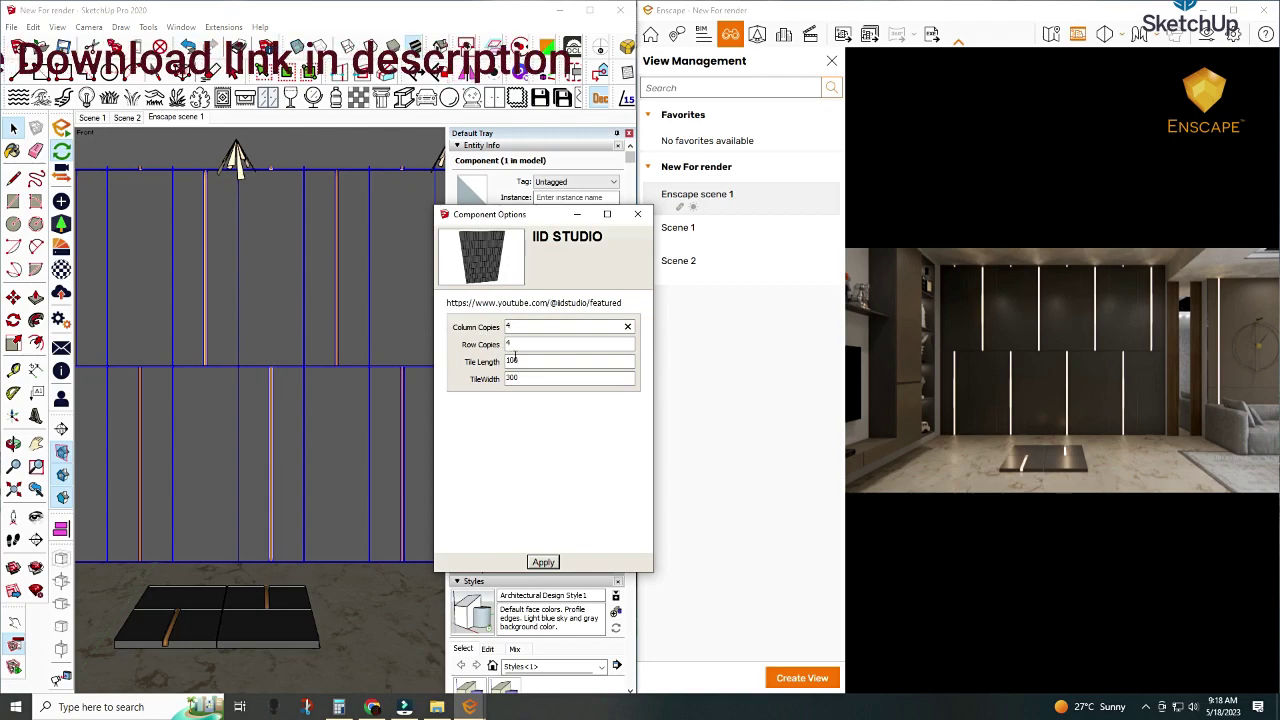
pyautogui.doubleClick(513, 343)
pyautogui.write('1')
pyautogui.click(541, 562)
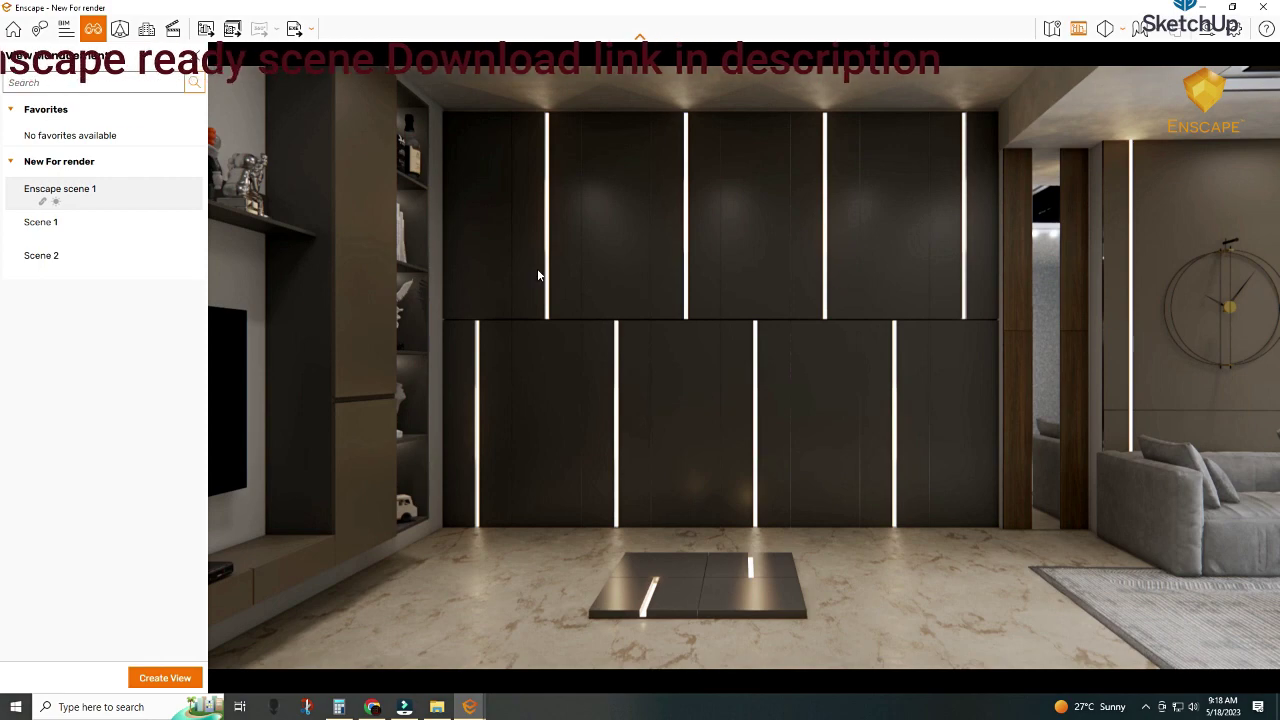
# Save an Enscape screenshot of the tall-panel wall, then preview Scene 1 and return to Enscape scene 1
pyautogui.click(207, 35)
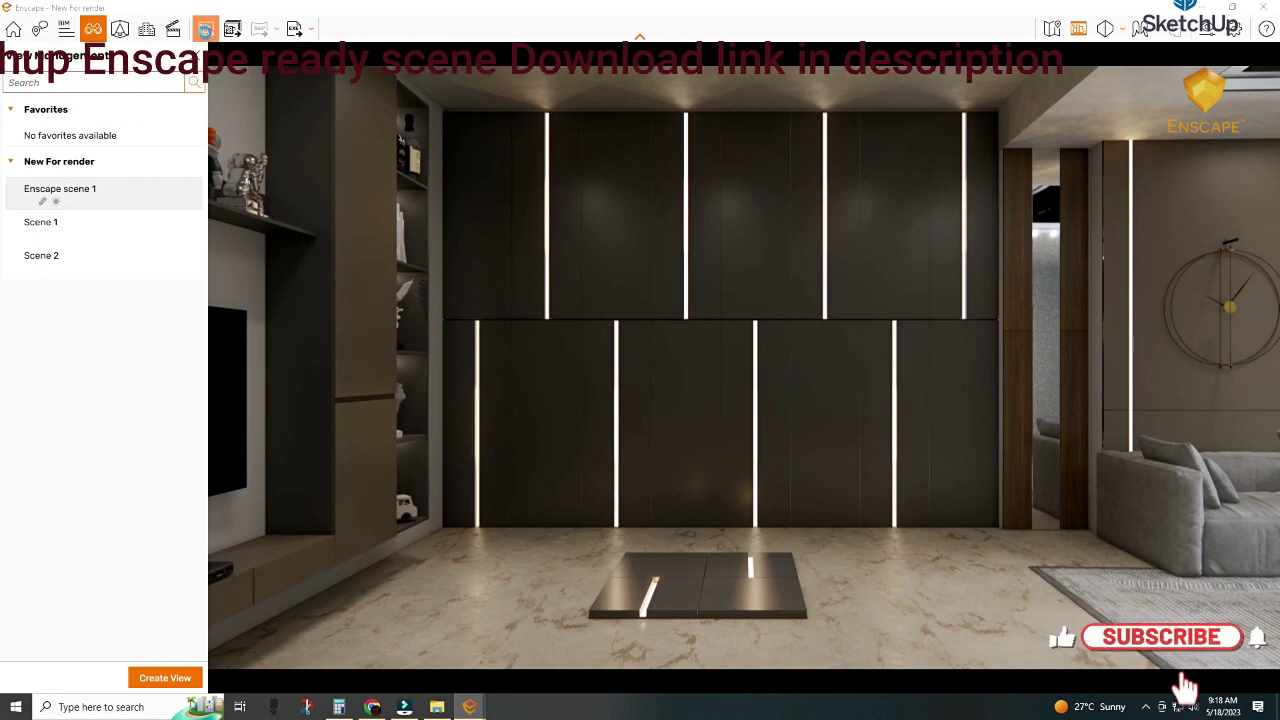
pyautogui.click(694, 605)
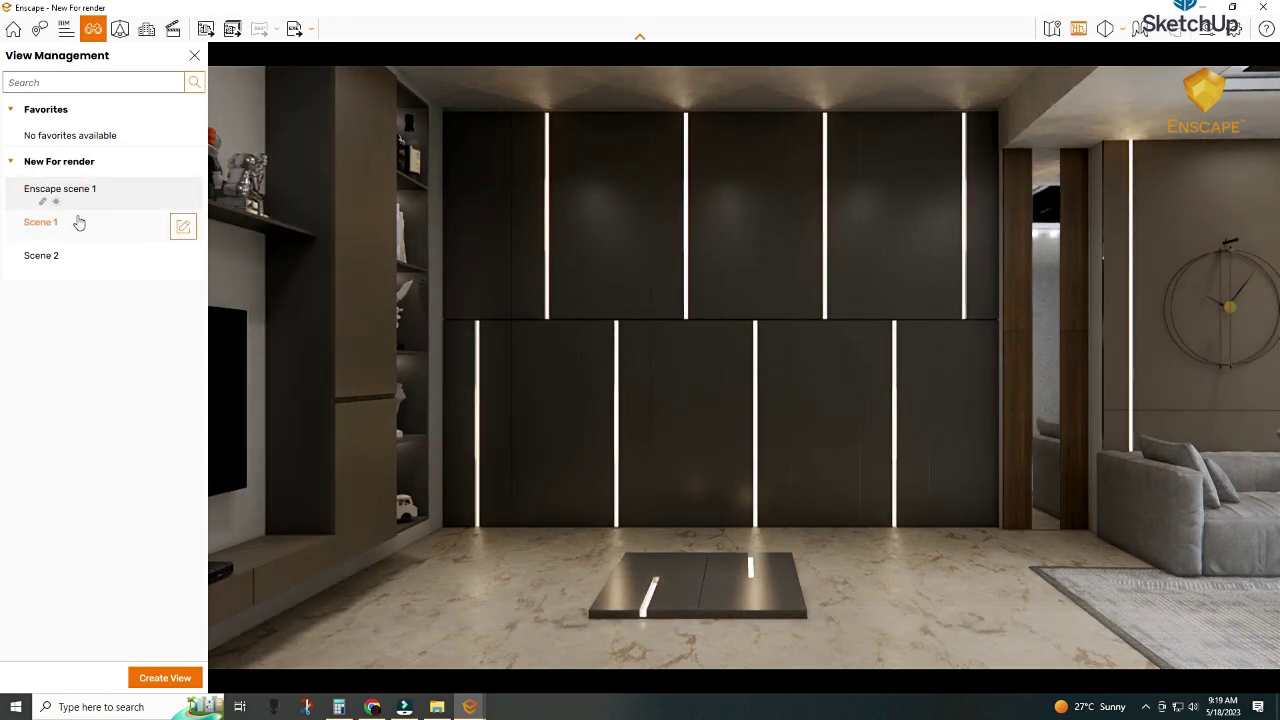
pyautogui.click(66, 222)
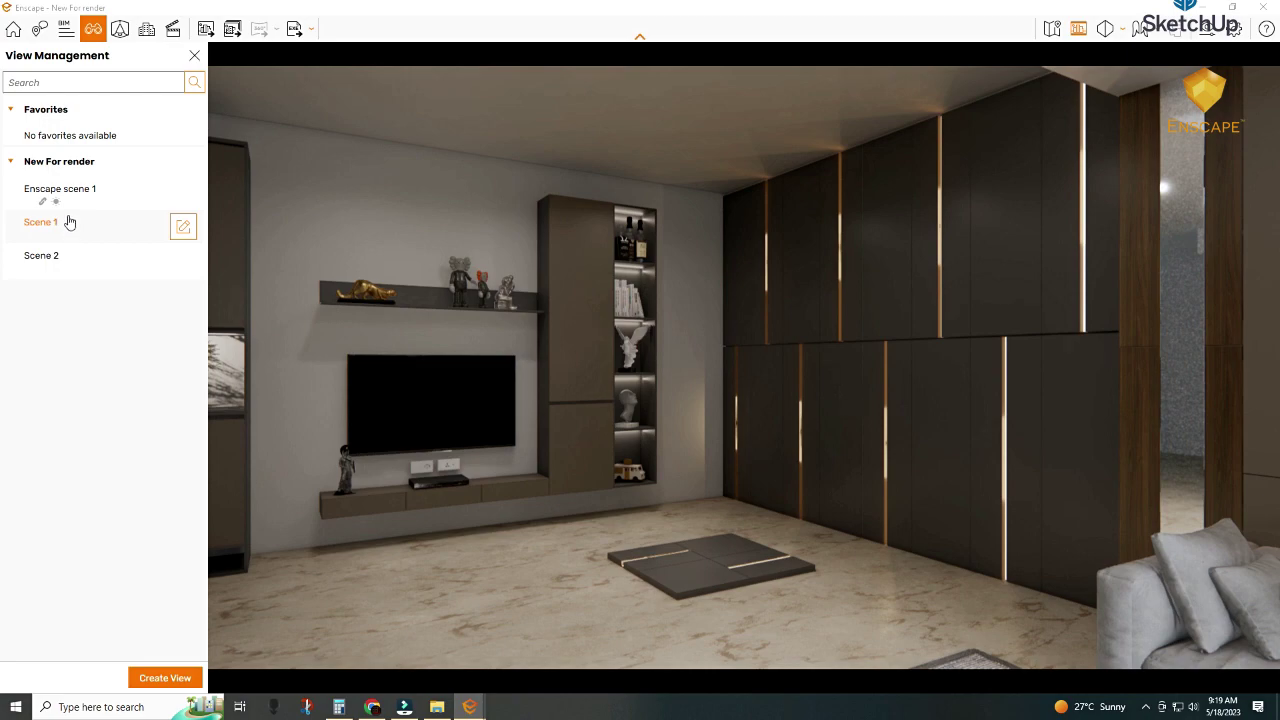
pyautogui.click(60, 190)
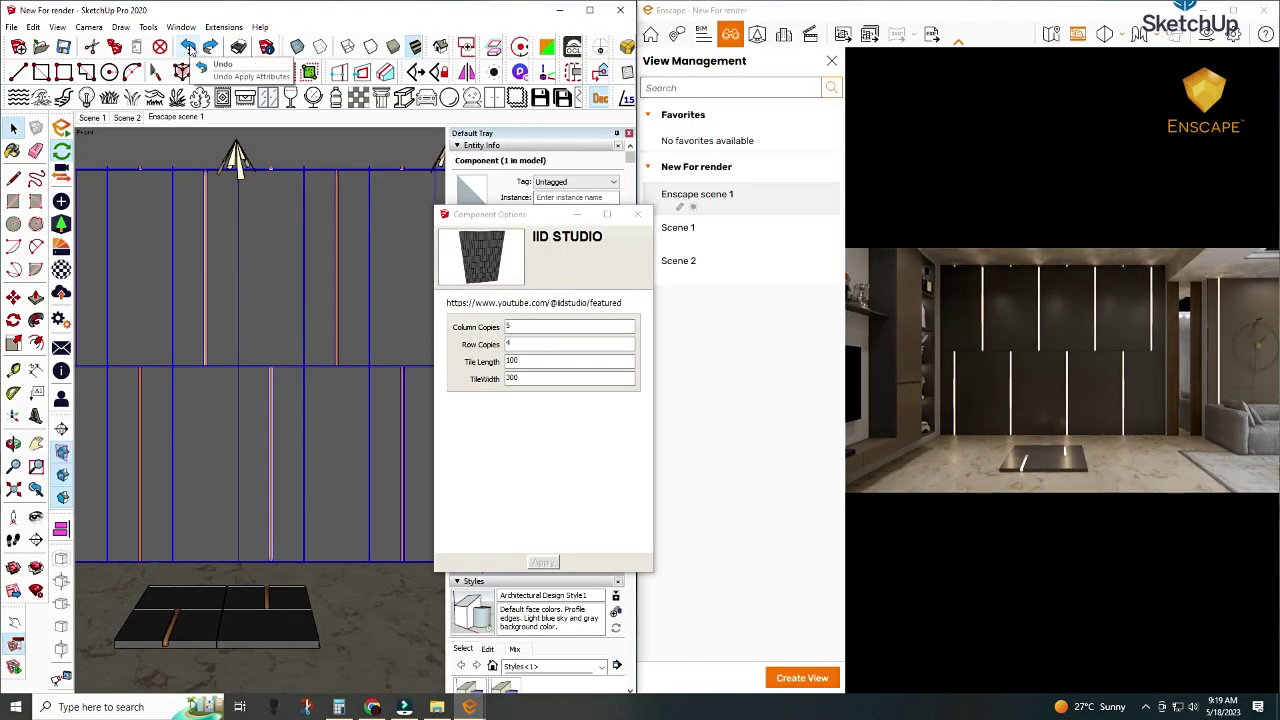
# Undo the panel size changes back to 3 columns by 2 rows of 160×150 tiles
pyautogui.click(188, 47)
pyautogui.click(188, 47)
pyautogui.click(188, 47)
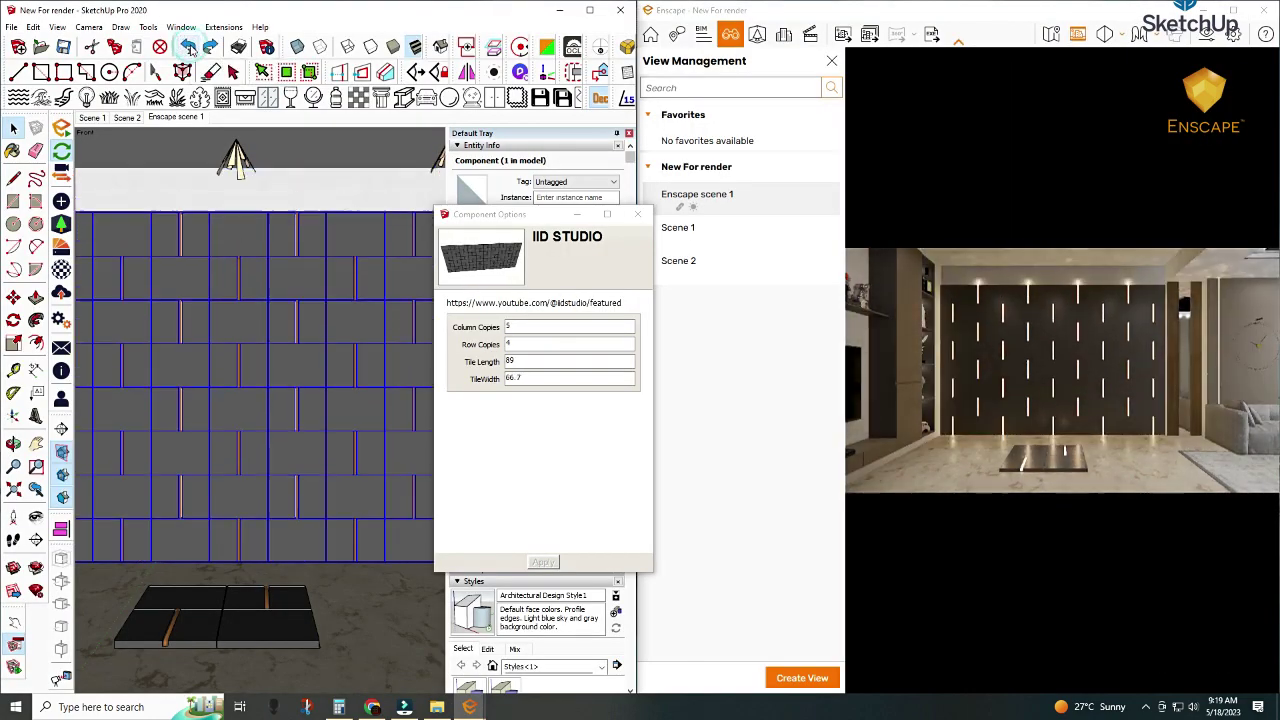
pyautogui.click(188, 47)
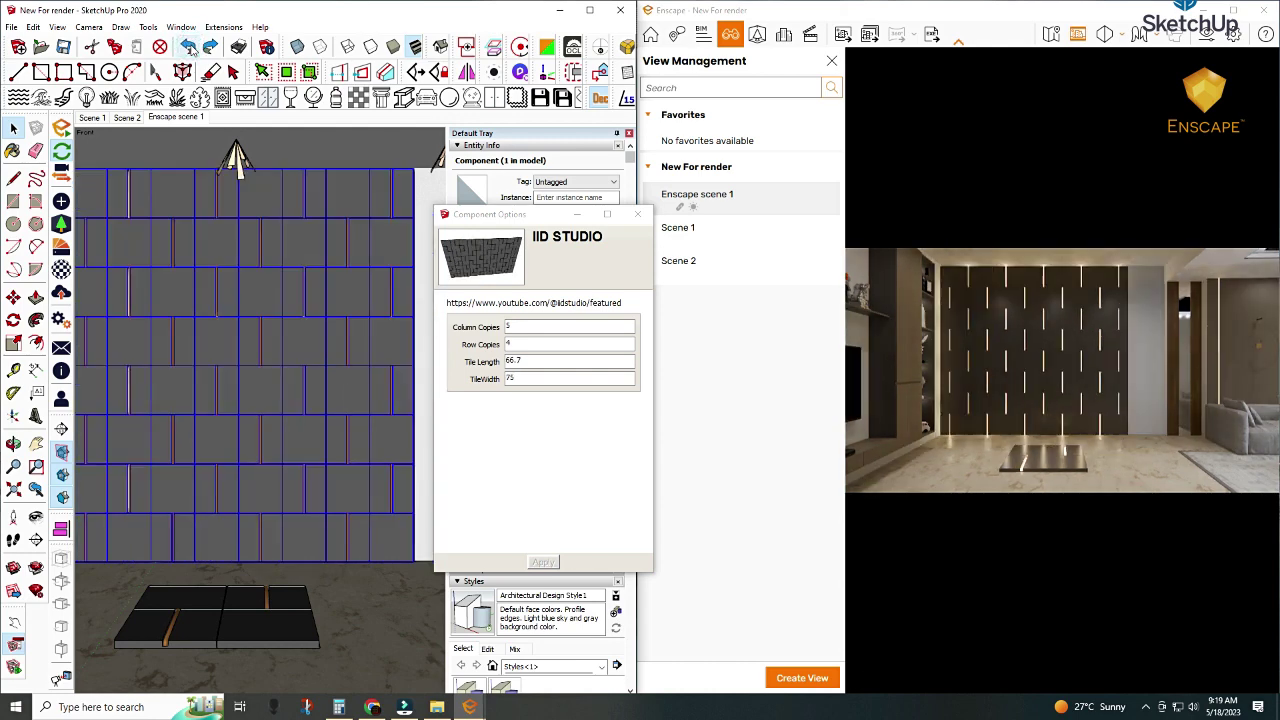
pyautogui.click(188, 47)
pyautogui.click(188, 47)
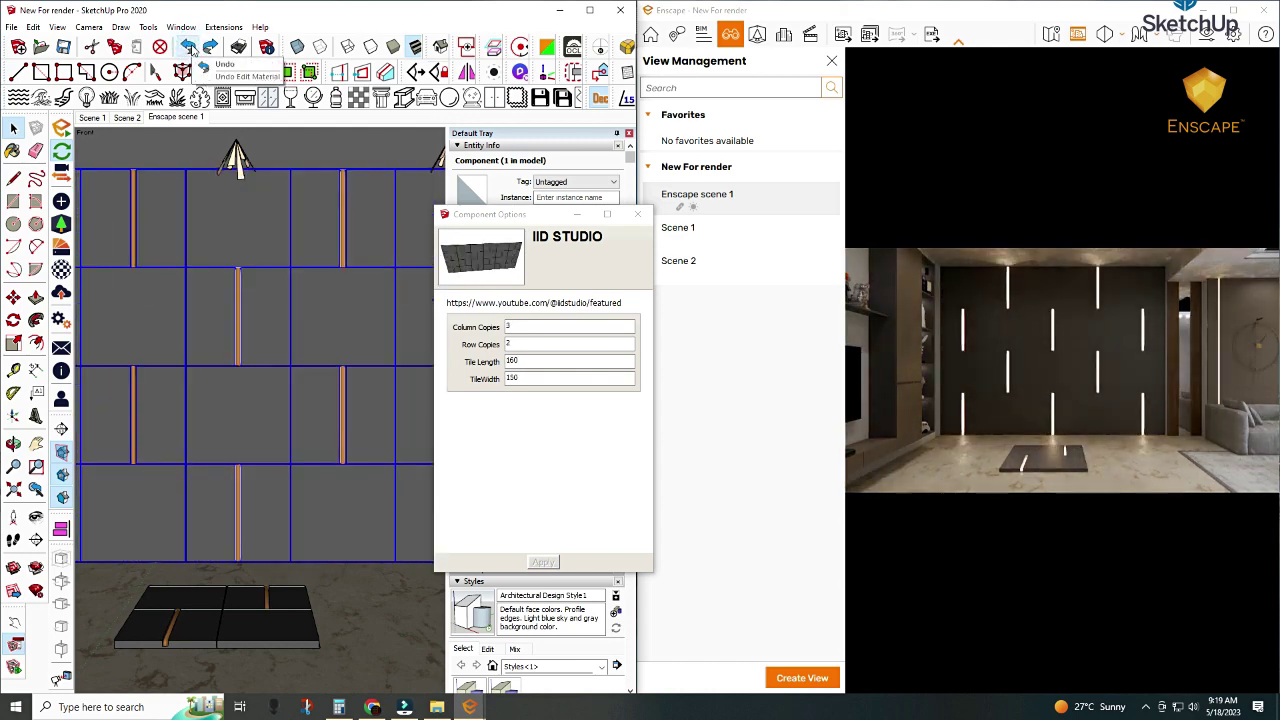
# Undo the dark material so panels are white again, then select the sample floor tiles
pyautogui.click(189, 47)
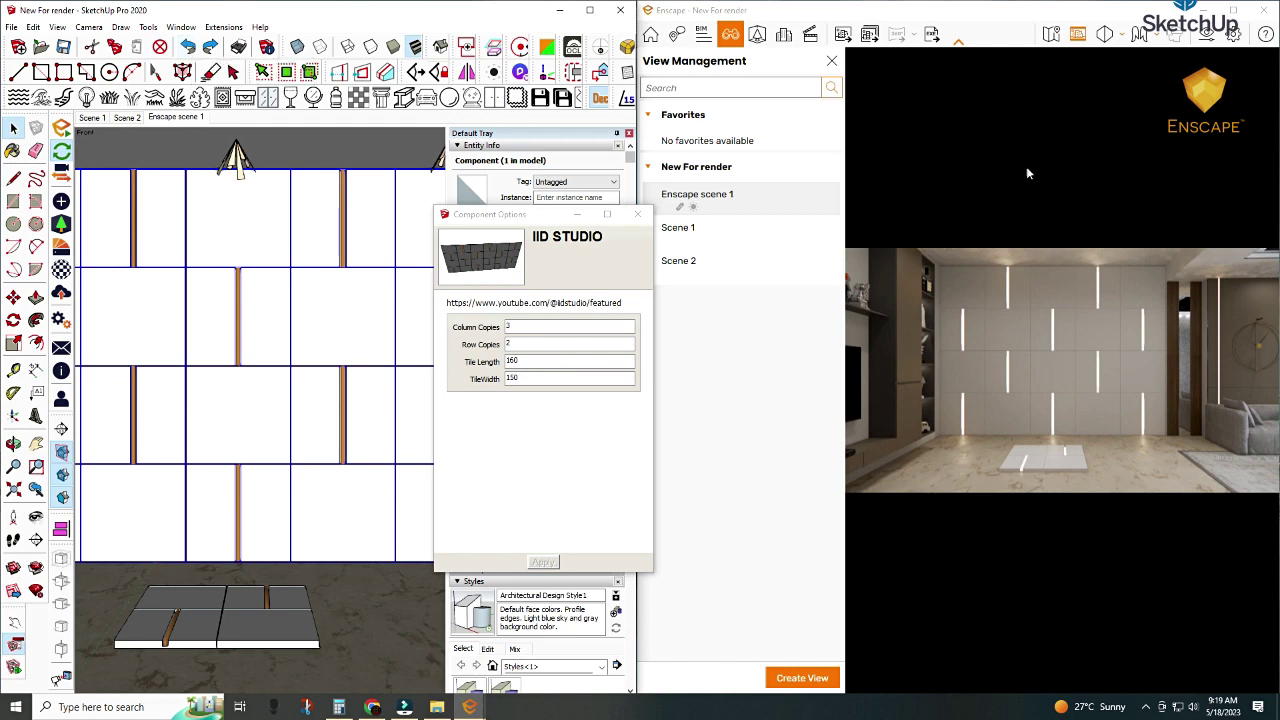
pyautogui.click(637, 215)
pyautogui.click(217, 608)
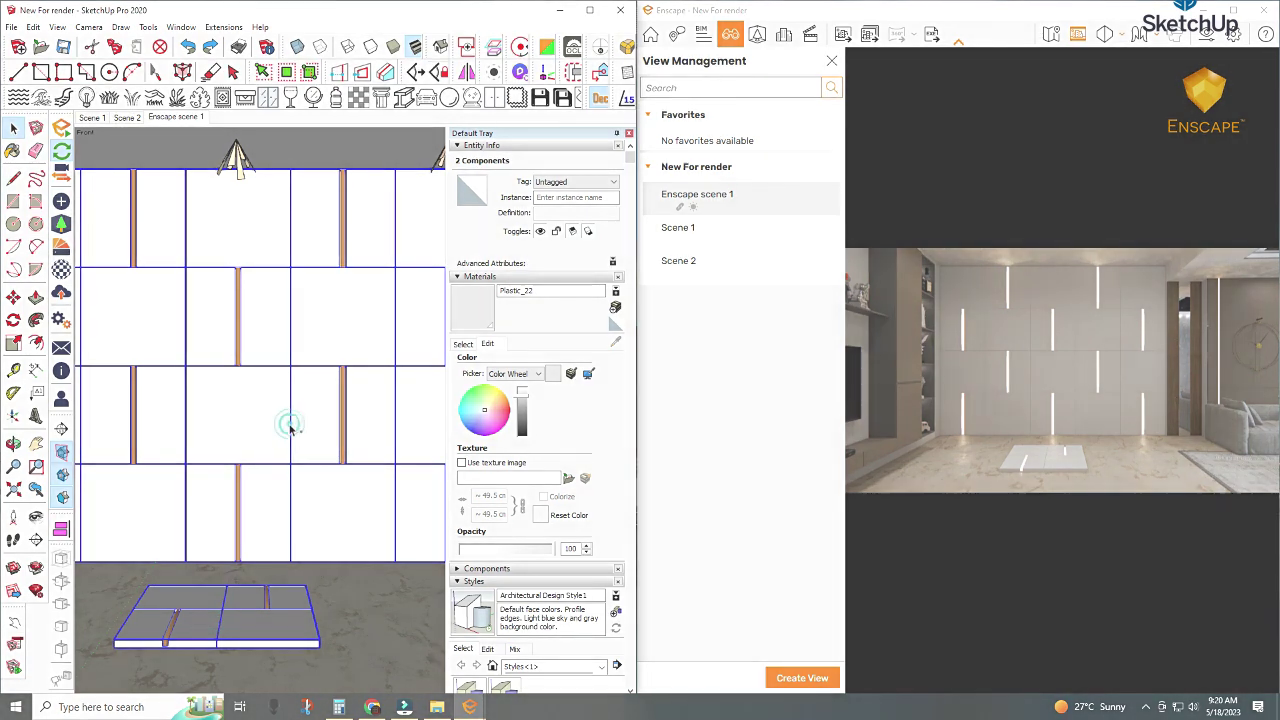